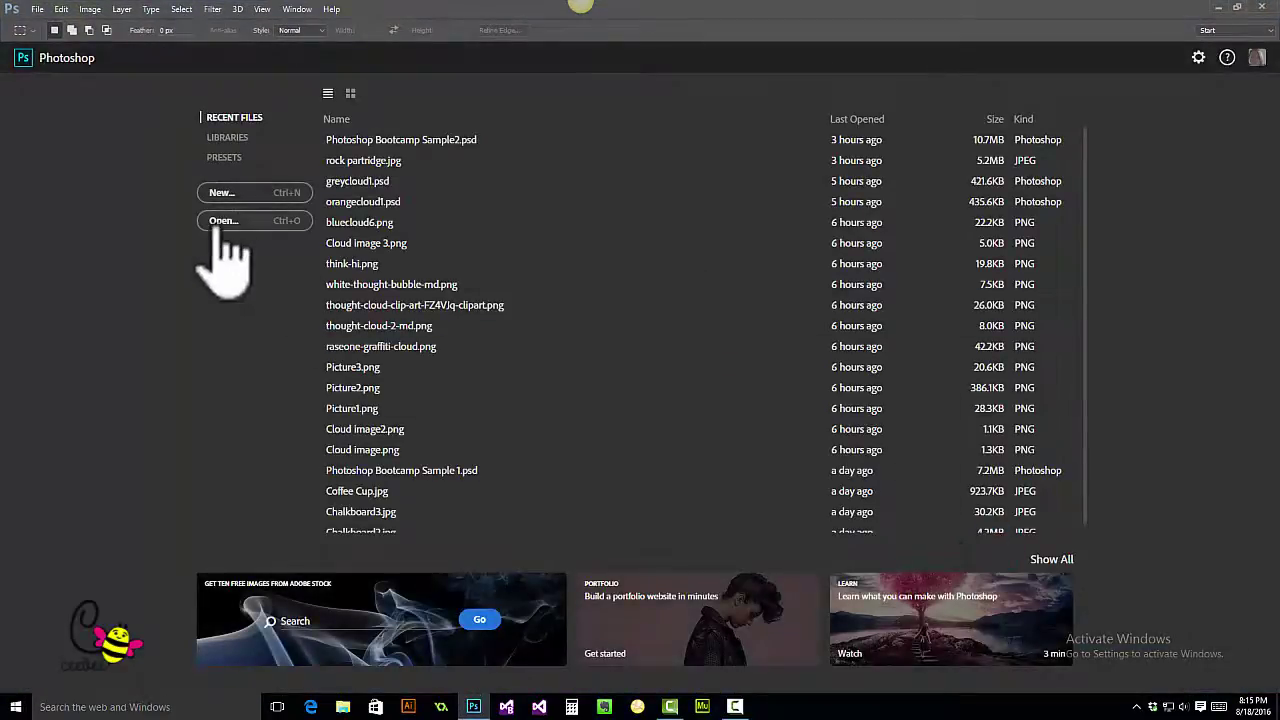
Open the file Photoshop Bootcamp Sample2.psd and dismiss the offer to create a new library from the document
left_click(224, 224)
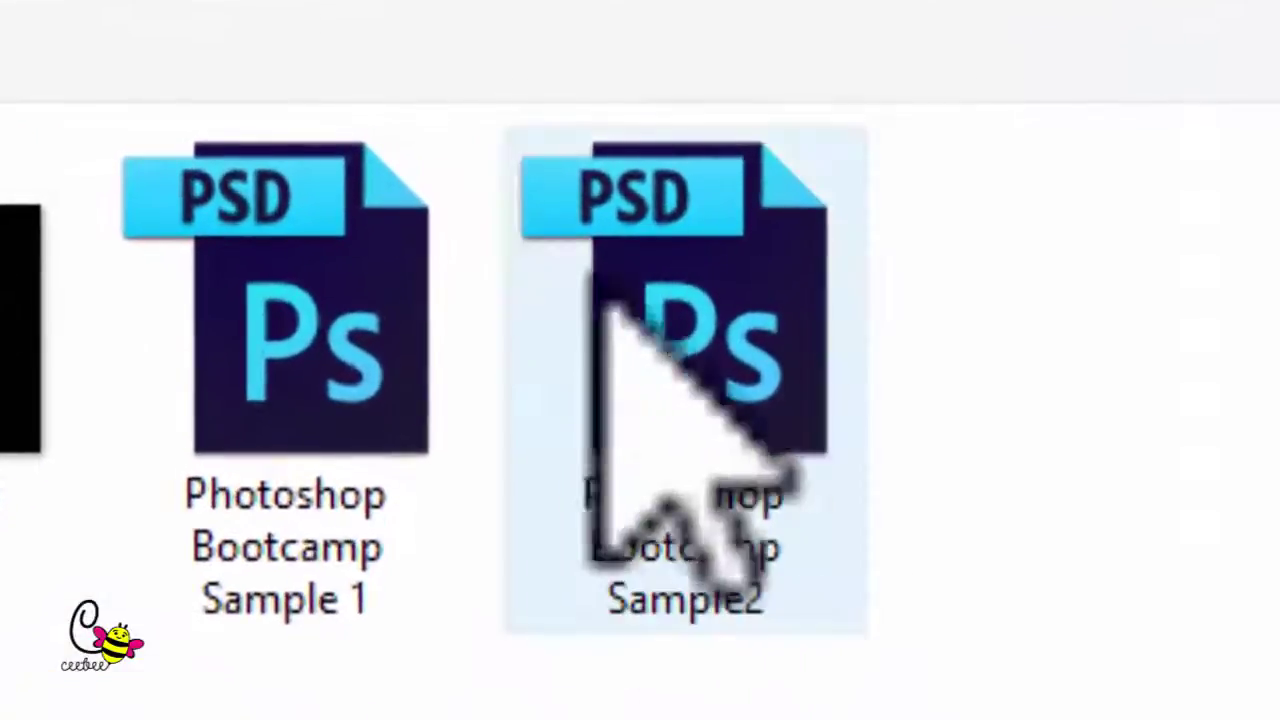
left_click(677, 368)
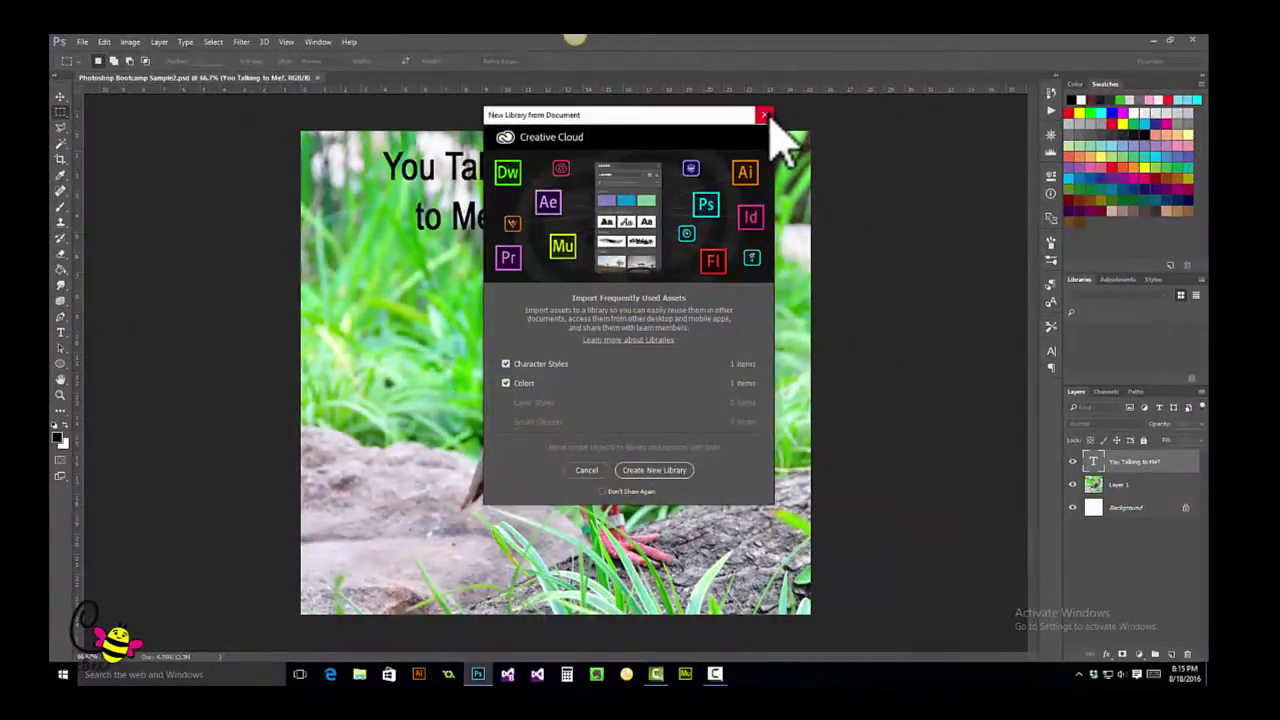
left_click(764, 115)
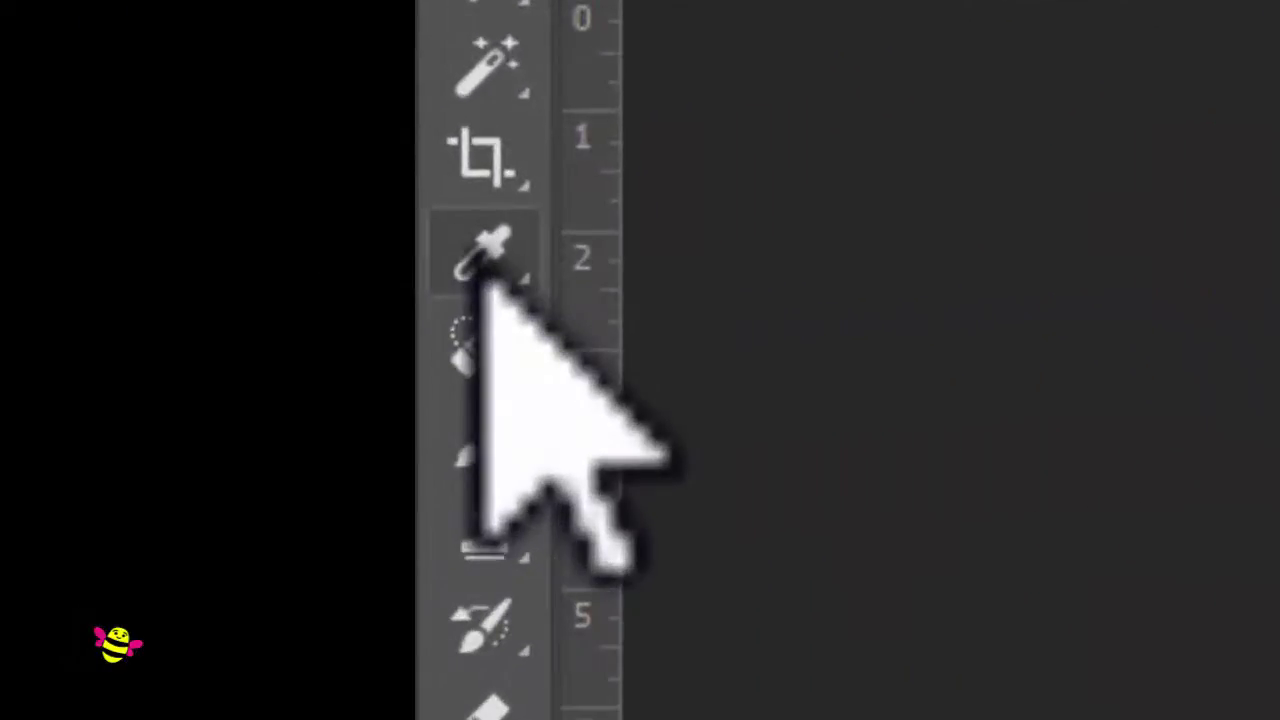
With Layer 1 active, sample the reddish brown in the bird's wing feathers and confirm hex 8e4326 as the foreground colour
left_click(480, 268)
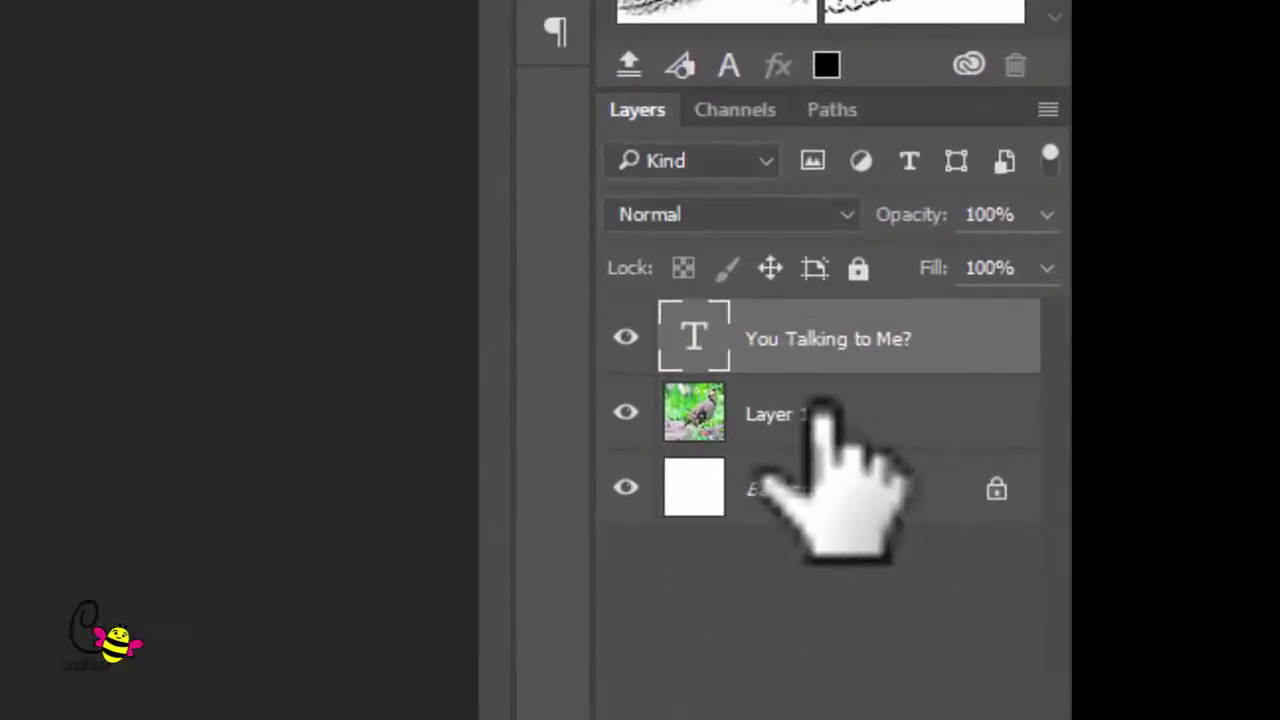
left_click(1030, 470)
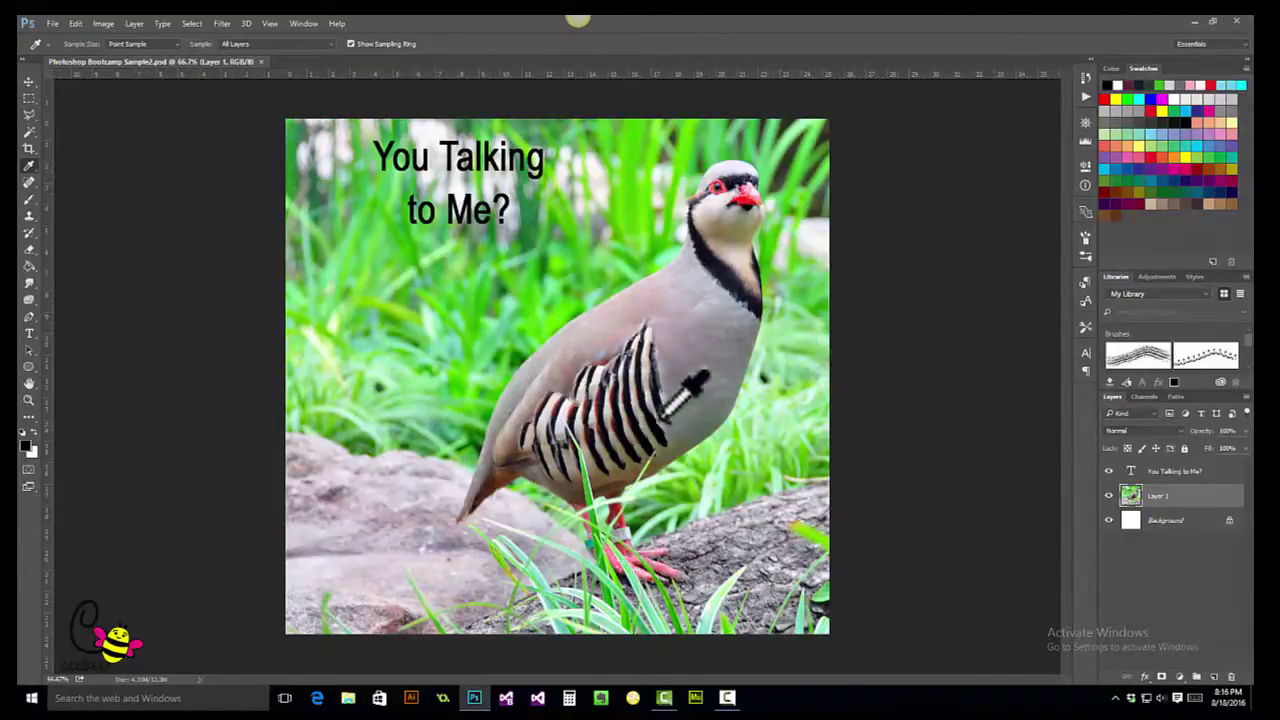
left_click(612, 382)
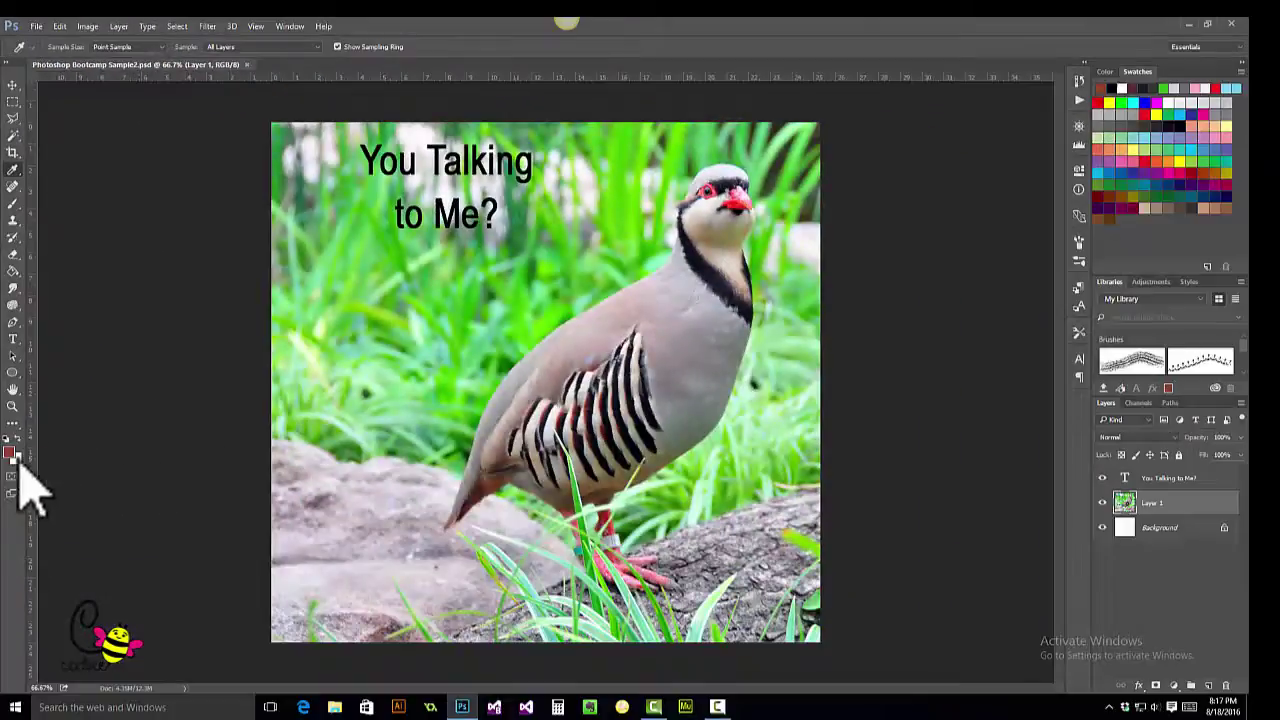
left_click(12, 455)
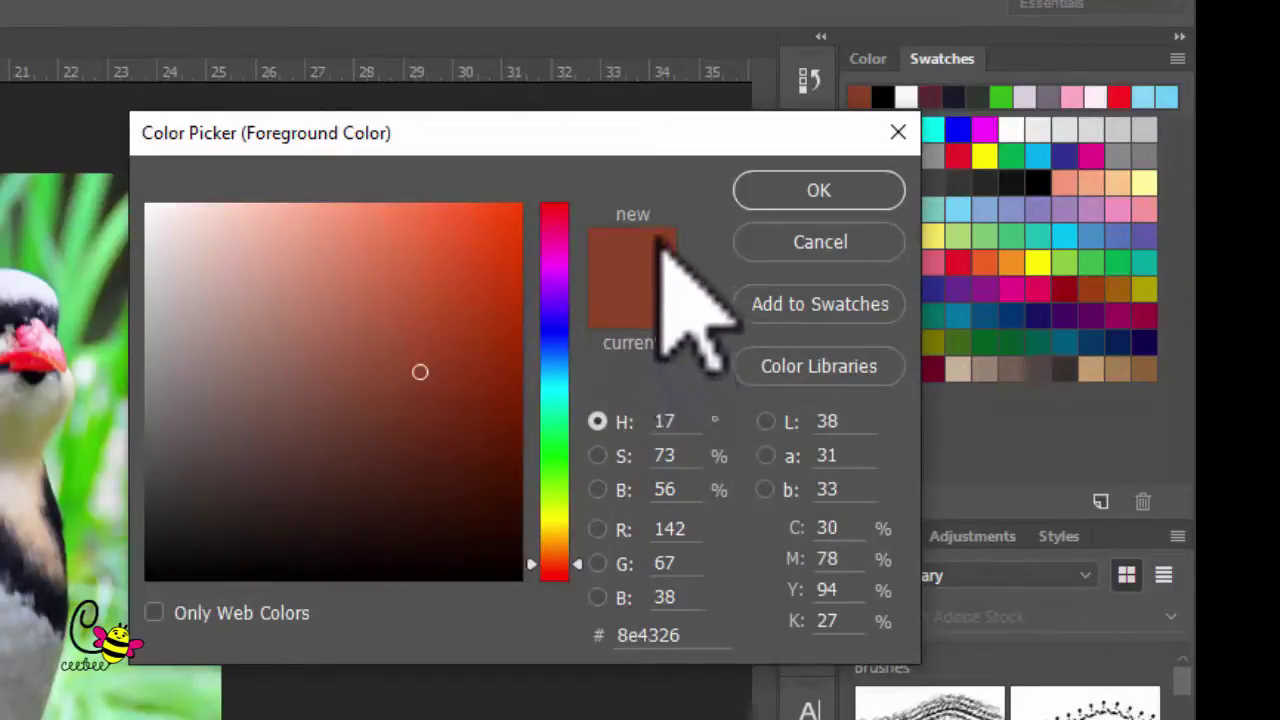
left_click(436, 281)
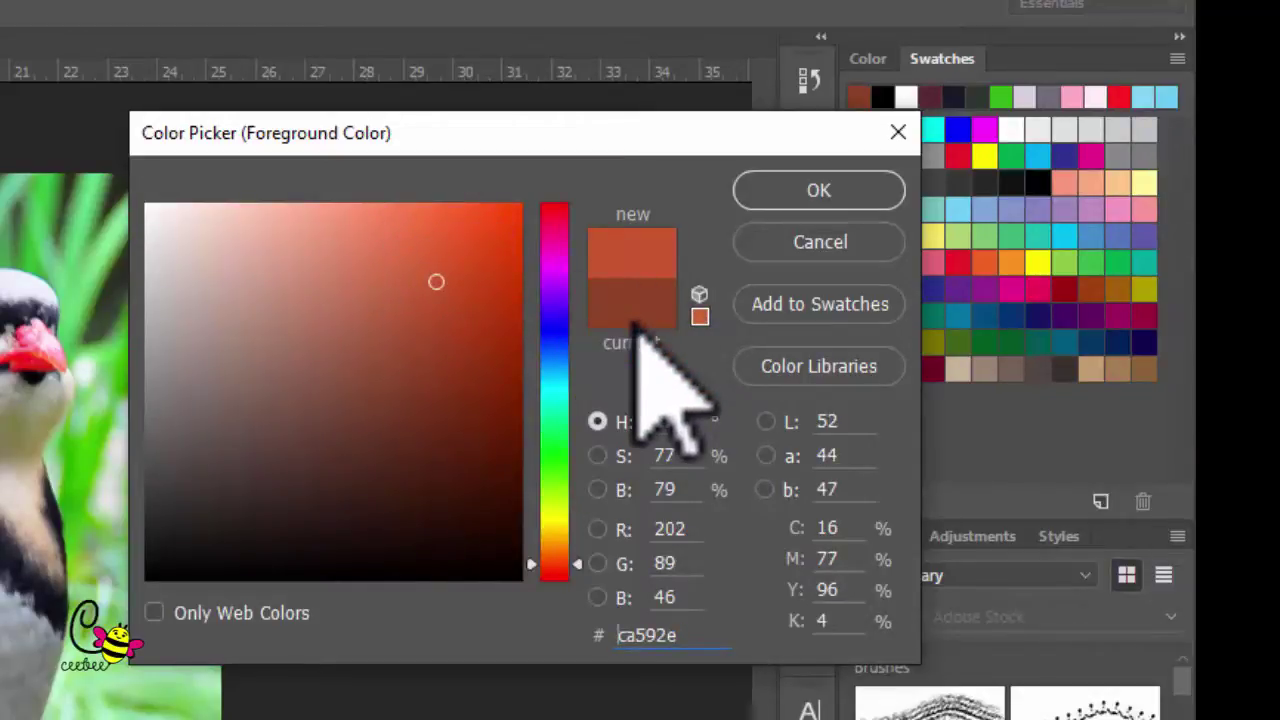
type("8e4326")
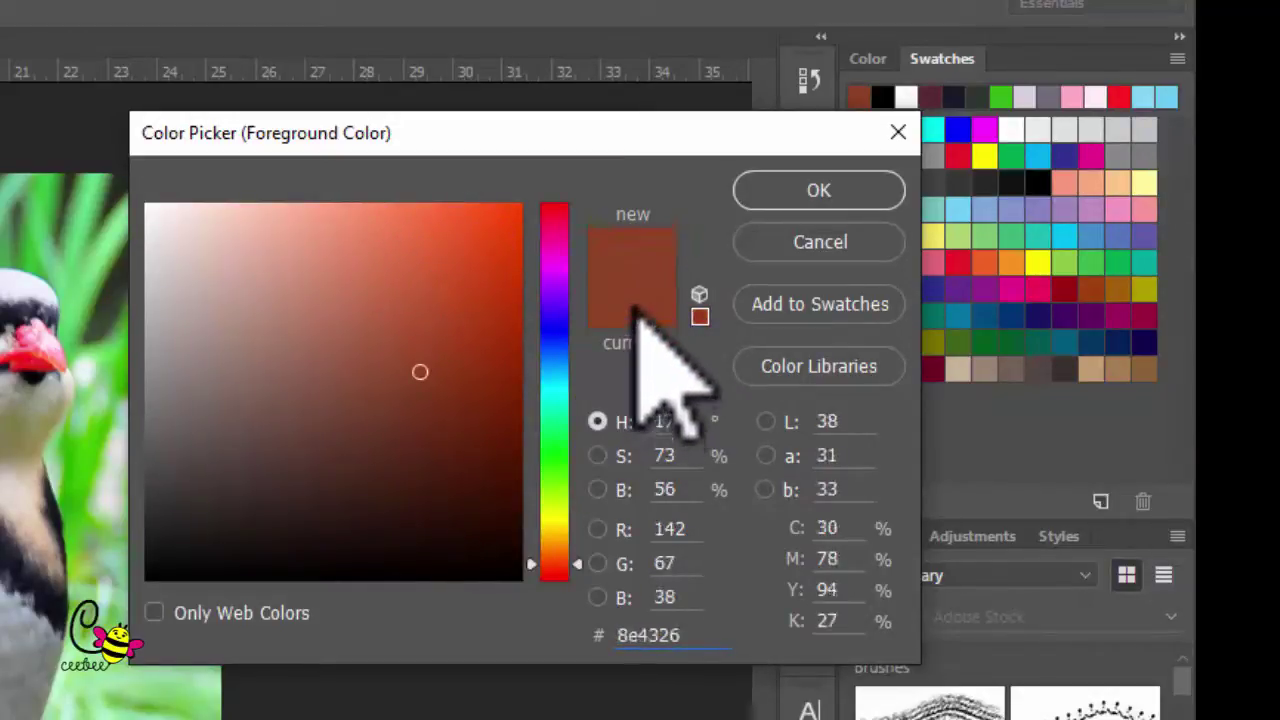
left_click(818, 186)
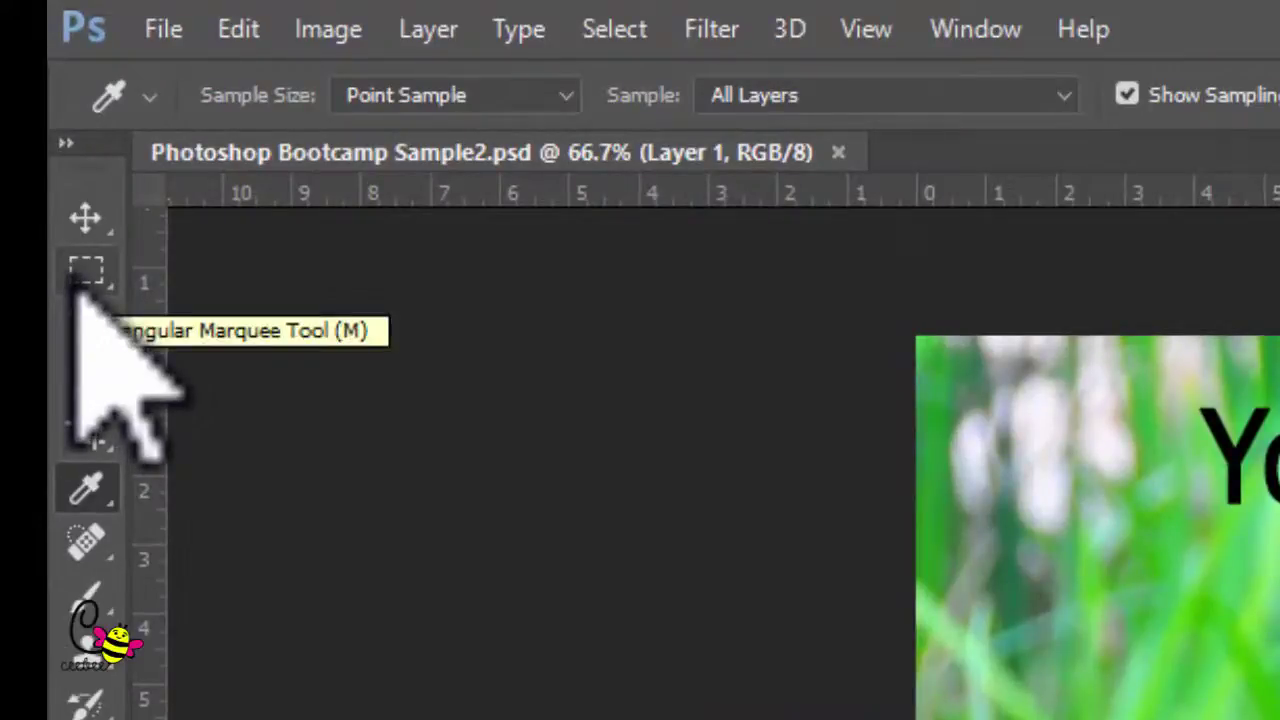
Add a new layer above Layer 1 and make a rectangular marquee selection about 9 by 7 pica around the text at the image's upper edge
left_click(82, 274)
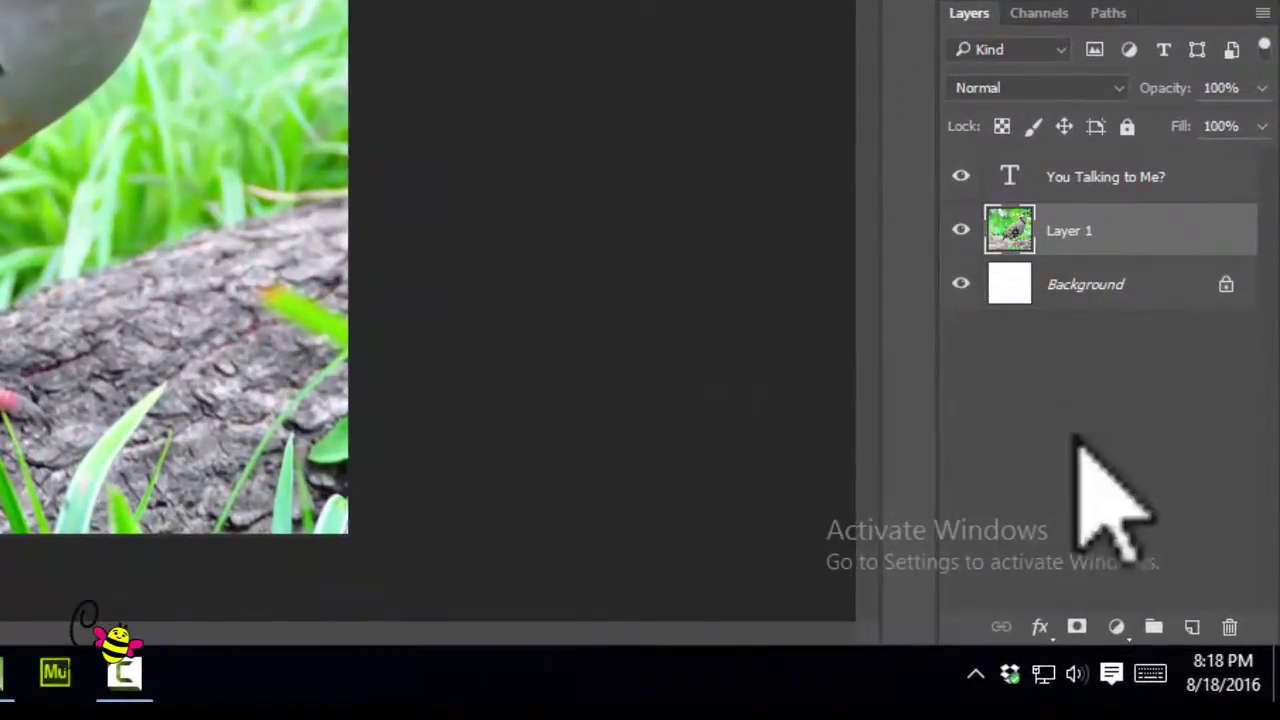
left_click(1192, 627)
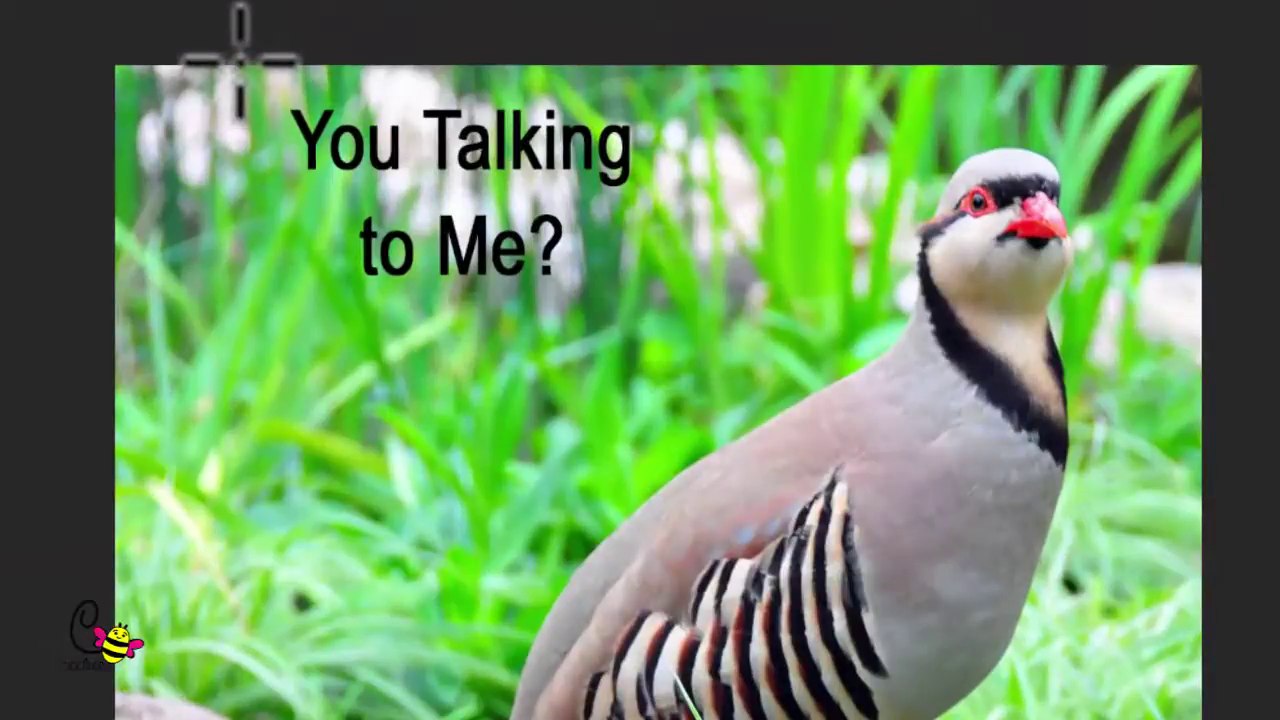
left_click_drag(238, 60, 646, 357)
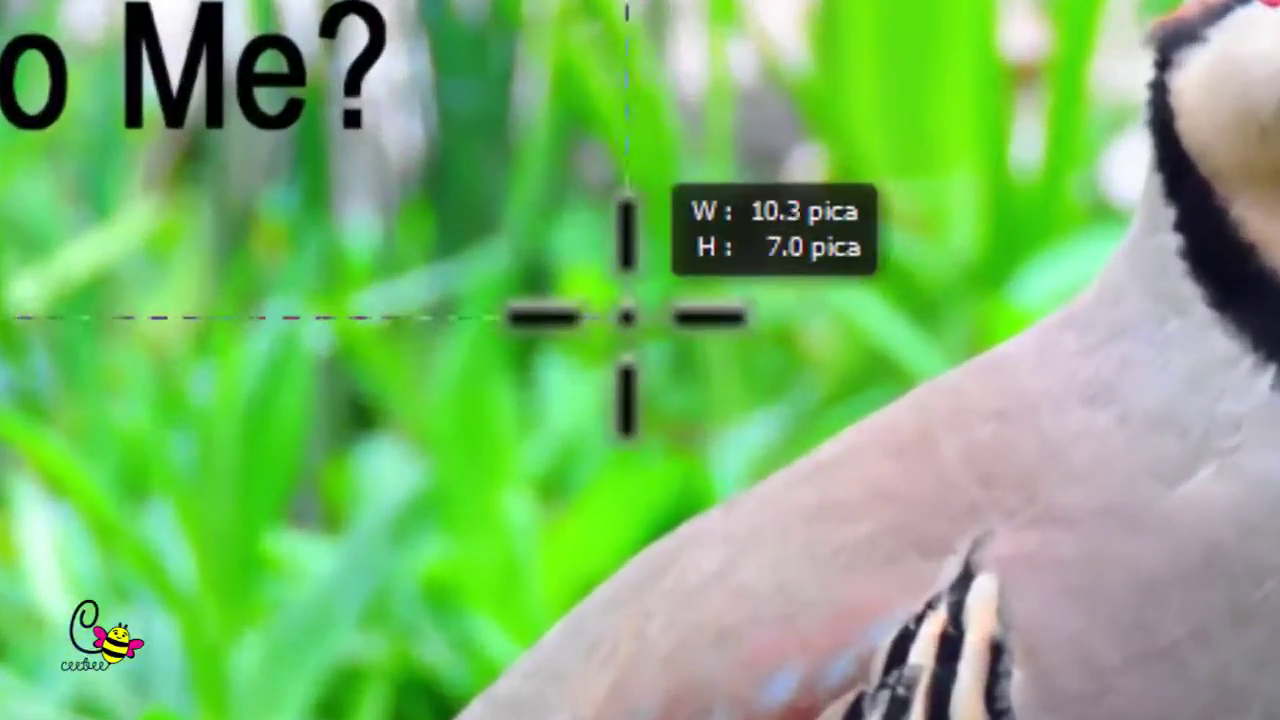
left_click_drag(564, 312, 524, 375)
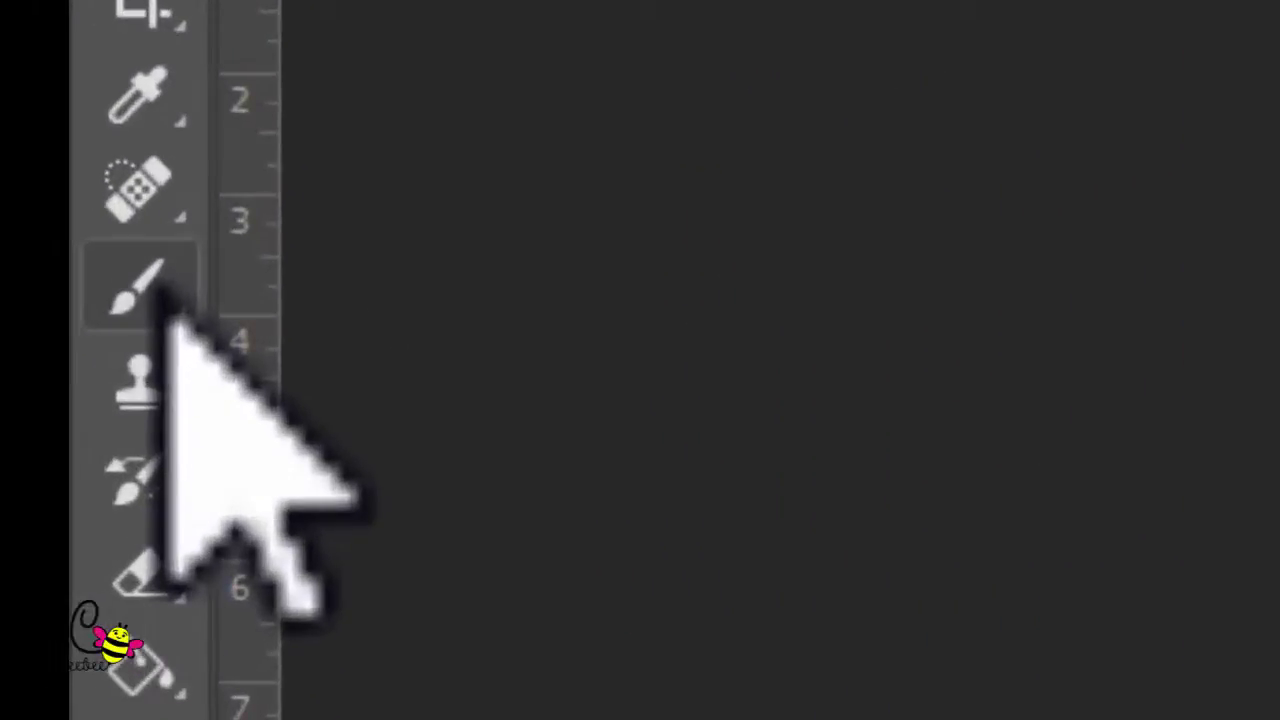
Paint the whole rectangular selection behind the text reddish brown with the Brush tool
left_click(162, 292)
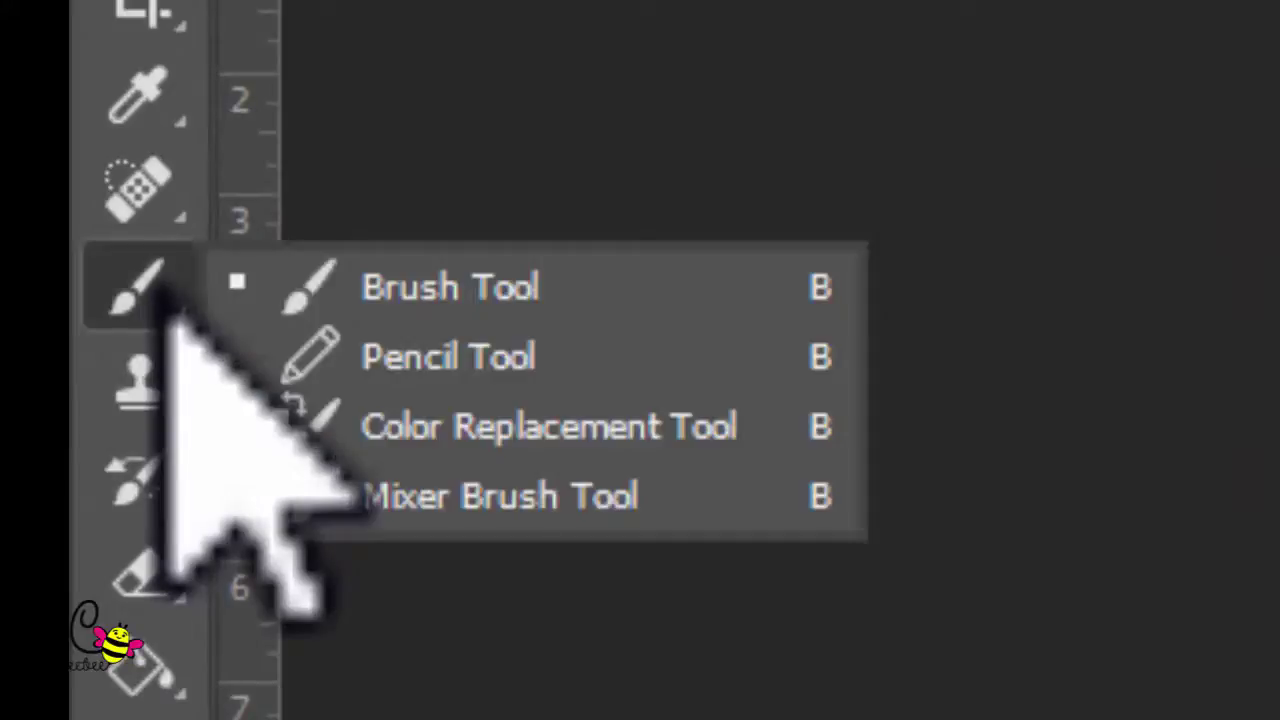
left_click(416, 308)
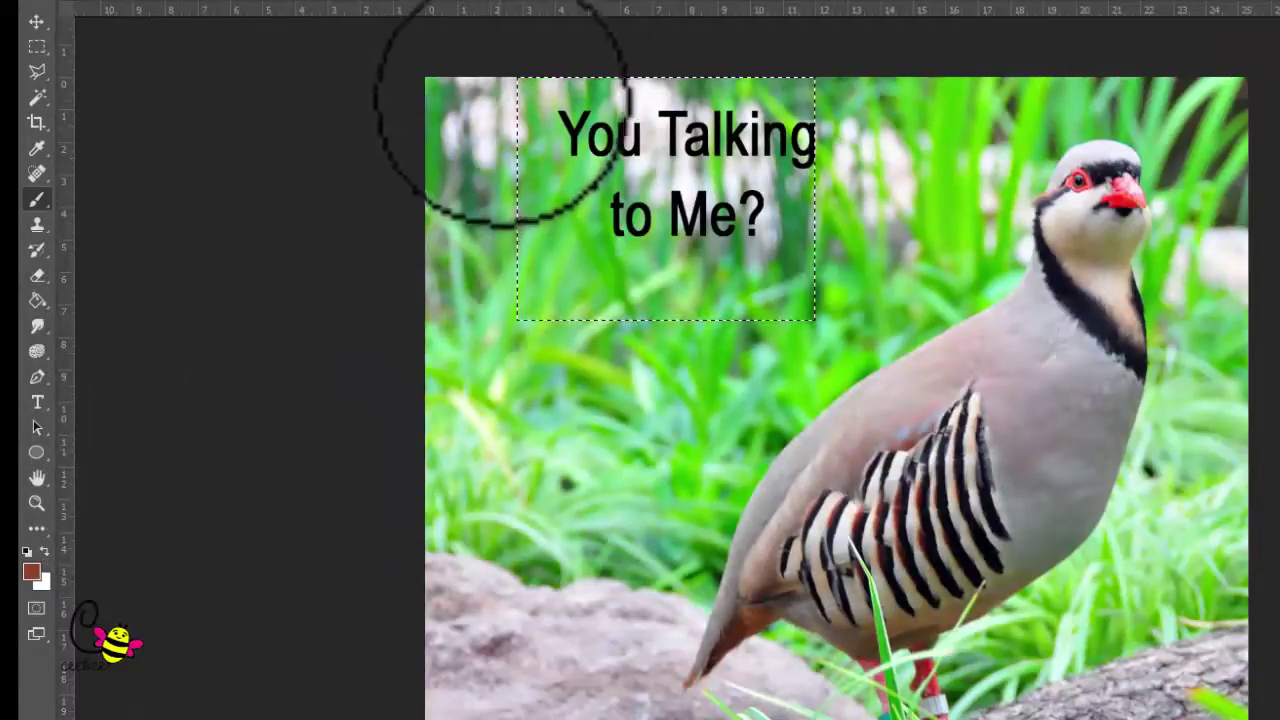
mouse_move(500, 108)
left_mouse_down()
mouse_move(468, 138)
mouse_move(506, 100)
mouse_move(618, 70)
mouse_move(648, 90)
mouse_move(806, 82)
mouse_move(658, 128)
mouse_move(435, 147)
mouse_move(687, 40)
mouse_move(583, 108)
mouse_move(738, 132)
mouse_move(790, 199)
mouse_move(808, 132)
mouse_move(783, 162)
left_mouse_up()
mouse_move(828, 191)
left_mouse_down()
mouse_move(476, 210)
mouse_move(672, 179)
mouse_move(802, 176)
mouse_move(457, 185)
mouse_move(800, 163)
mouse_move(424, 161)
mouse_move(735, 143)
mouse_move(480, 230)
mouse_move(658, 236)
mouse_move(625, 250)
mouse_move(442, 230)
mouse_move(616, 196)
mouse_move(498, 278)
mouse_move(570, 287)
mouse_move(537, 267)
mouse_move(607, 245)
mouse_move(622, 307)
mouse_move(598, 336)
mouse_move(596, 315)
mouse_move(666, 328)
mouse_move(688, 285)
mouse_move(722, 312)
mouse_move(730, 261)
mouse_move(691, 282)
mouse_move(679, 236)
mouse_move(715, 226)
mouse_move(743, 321)
mouse_move(799, 327)
mouse_move(805, 214)
mouse_move(821, 234)
mouse_move(823, 221)
mouse_move(820, 134)
left_mouse_up()
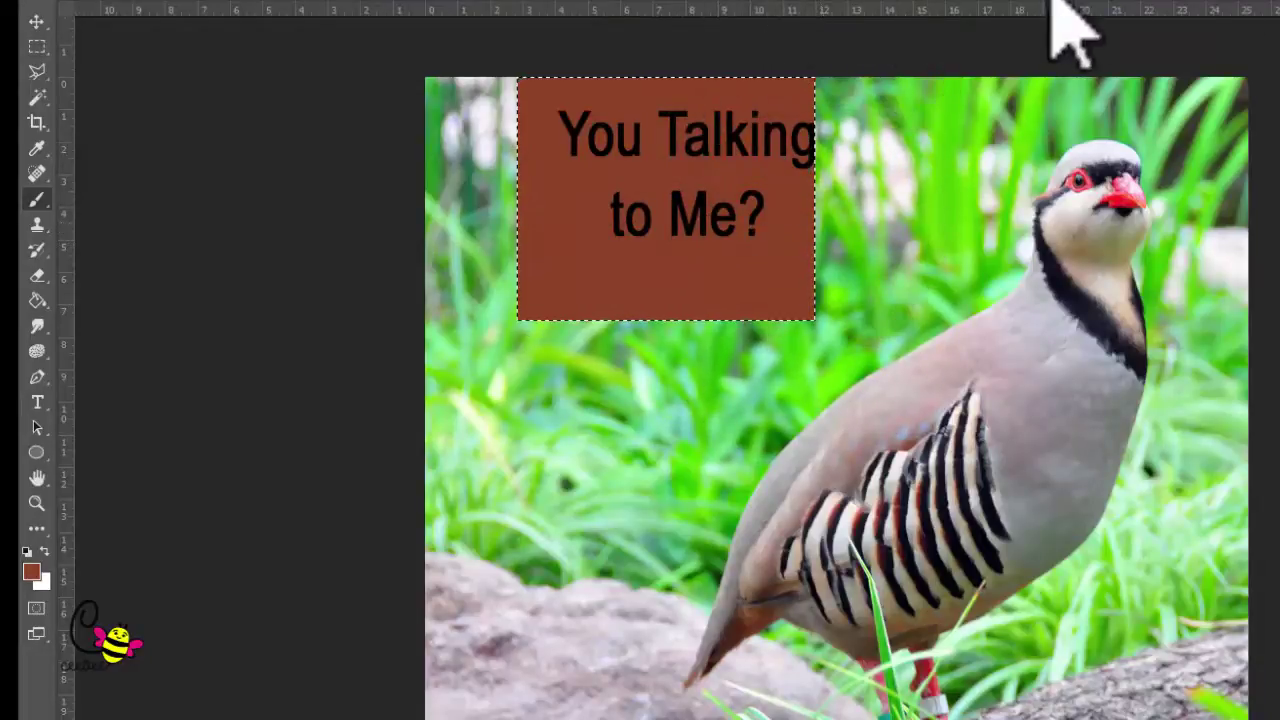
Deselect the rectangular marquee selection around the painted brown box
left_click(37, 47)
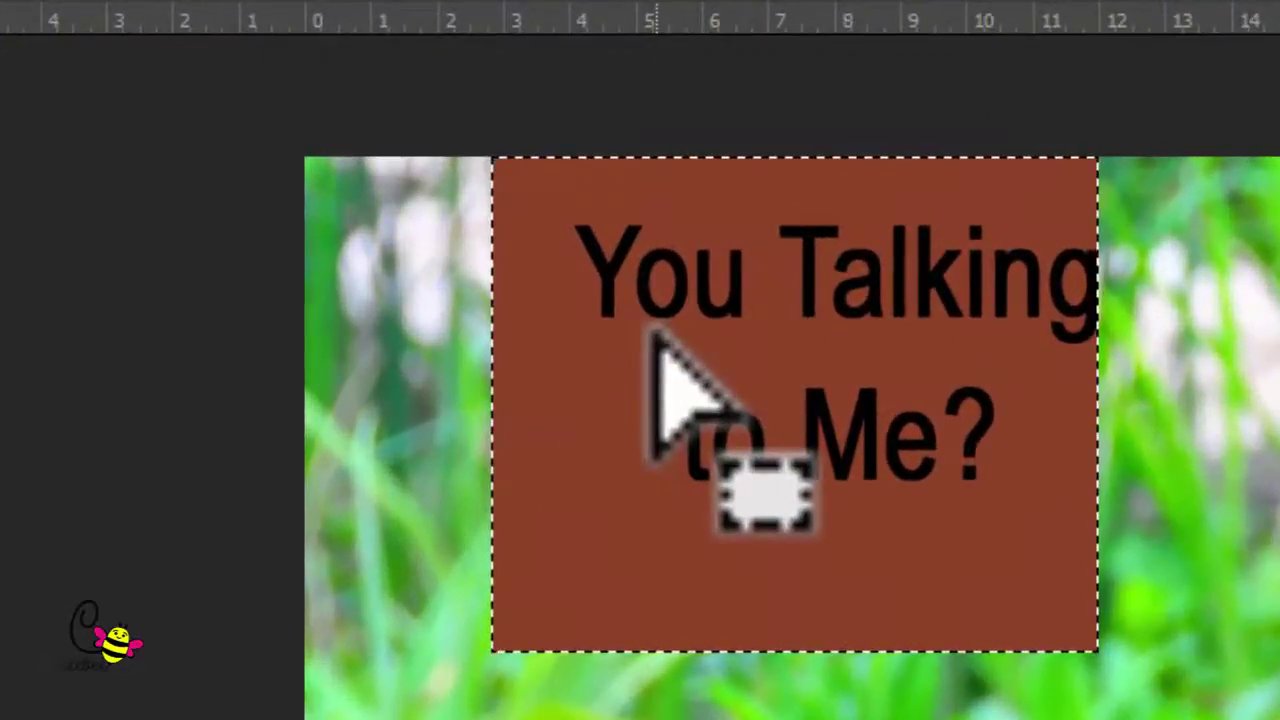
right_click(623, 241)
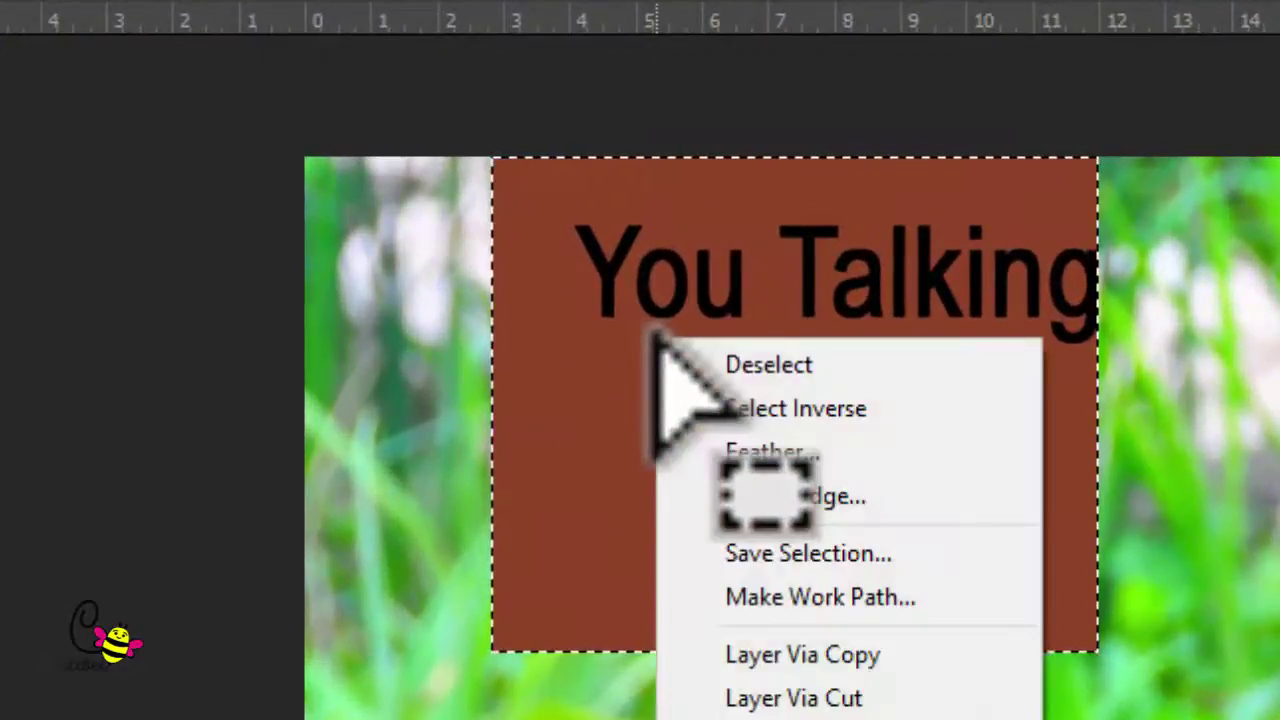
left_click(752, 366)
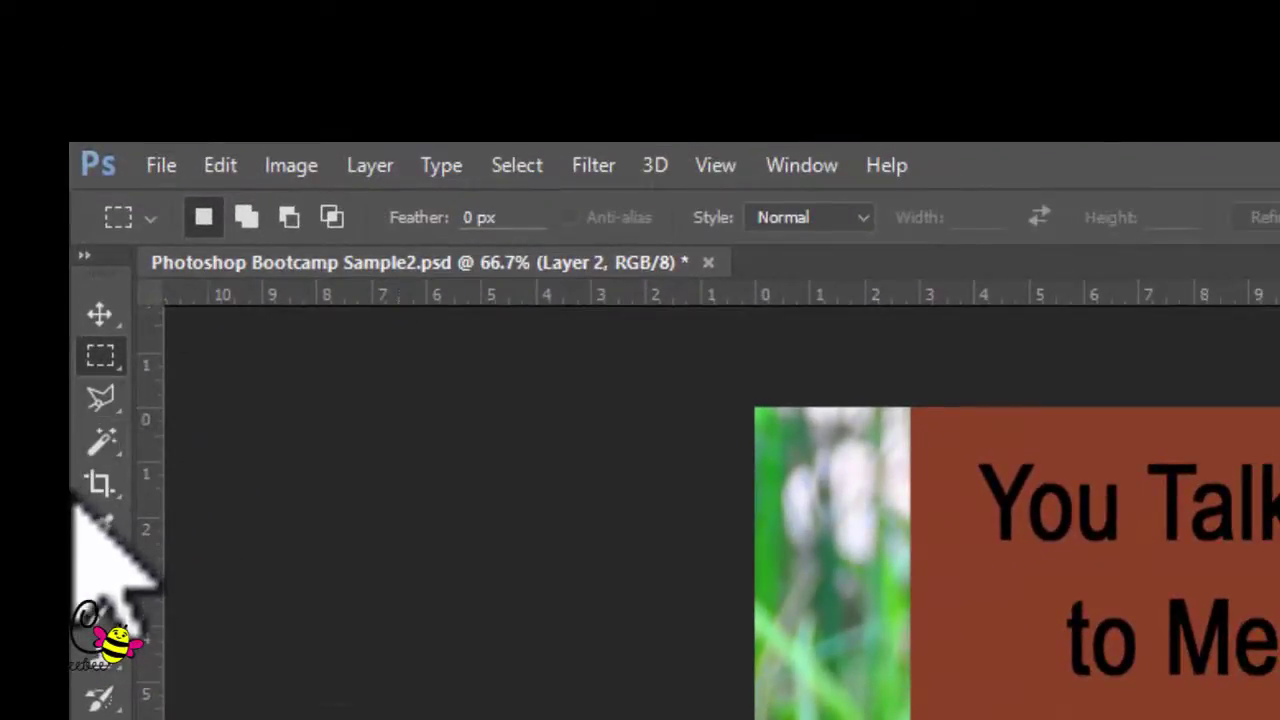
Review the Brush tool's size and hardness settings and set its blending mode to Normal
left_click(99, 610)
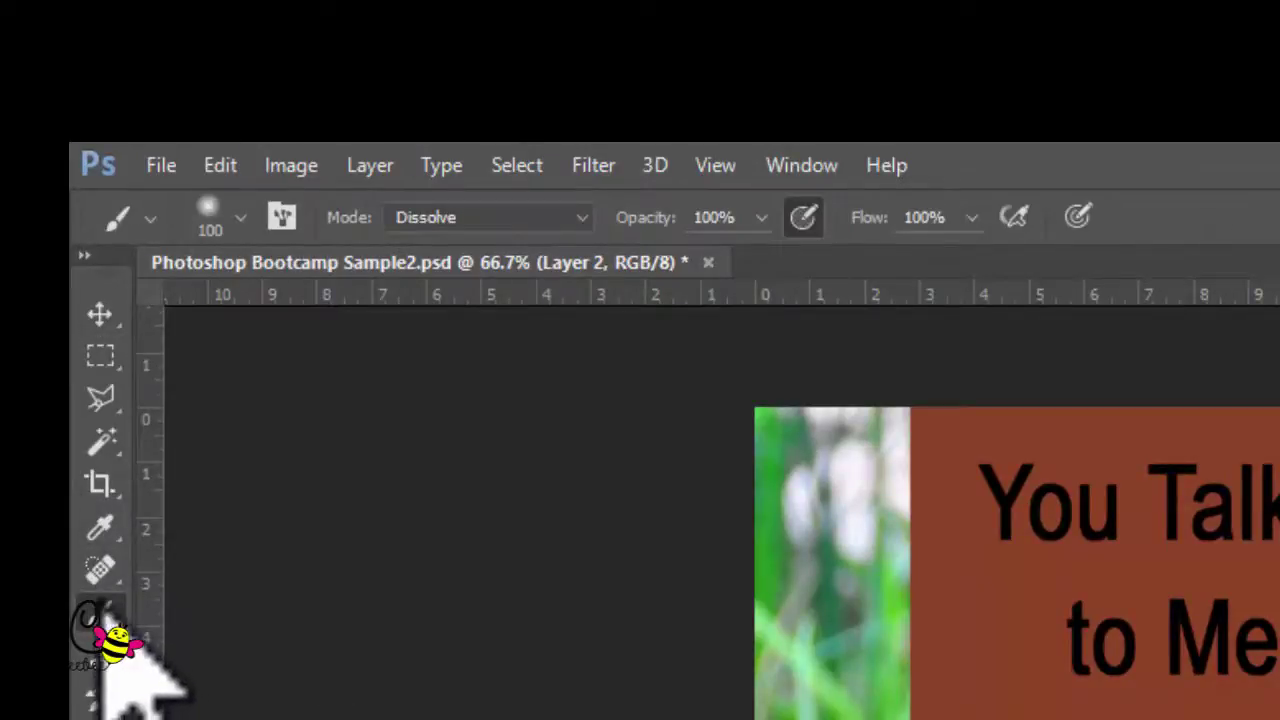
left_click(241, 212)
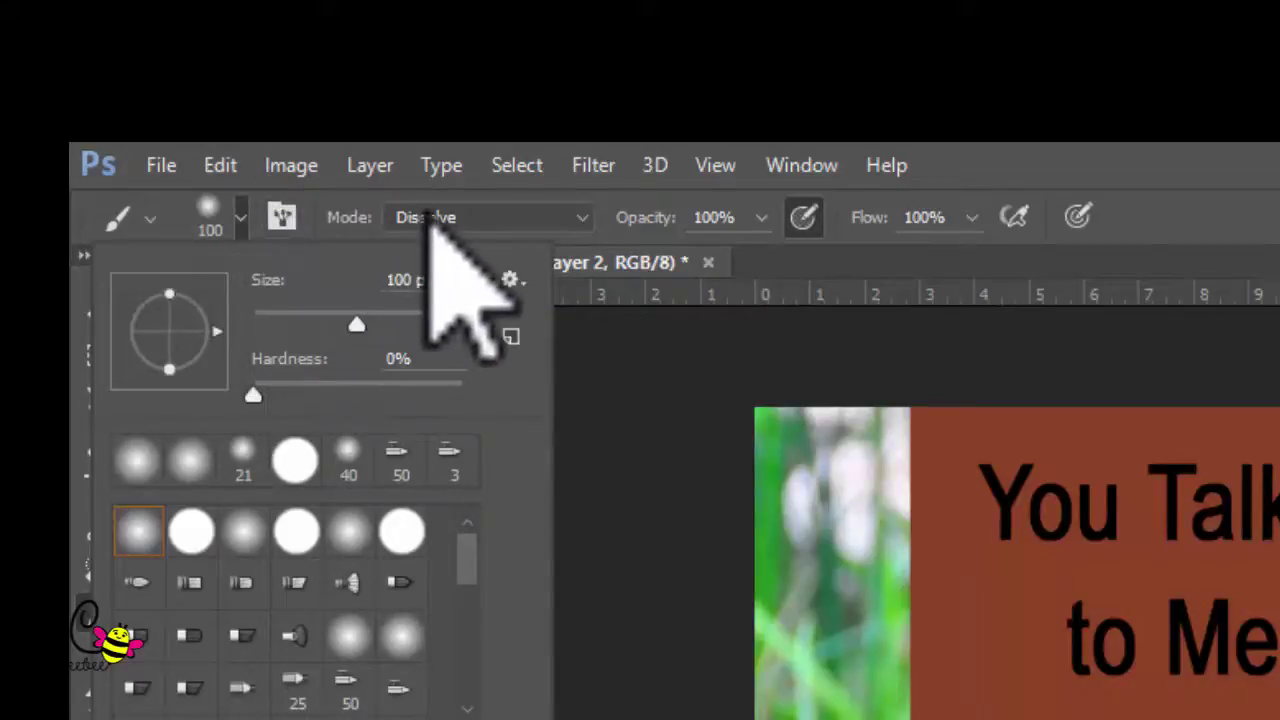
left_click(586, 216)
left_click(584, 218)
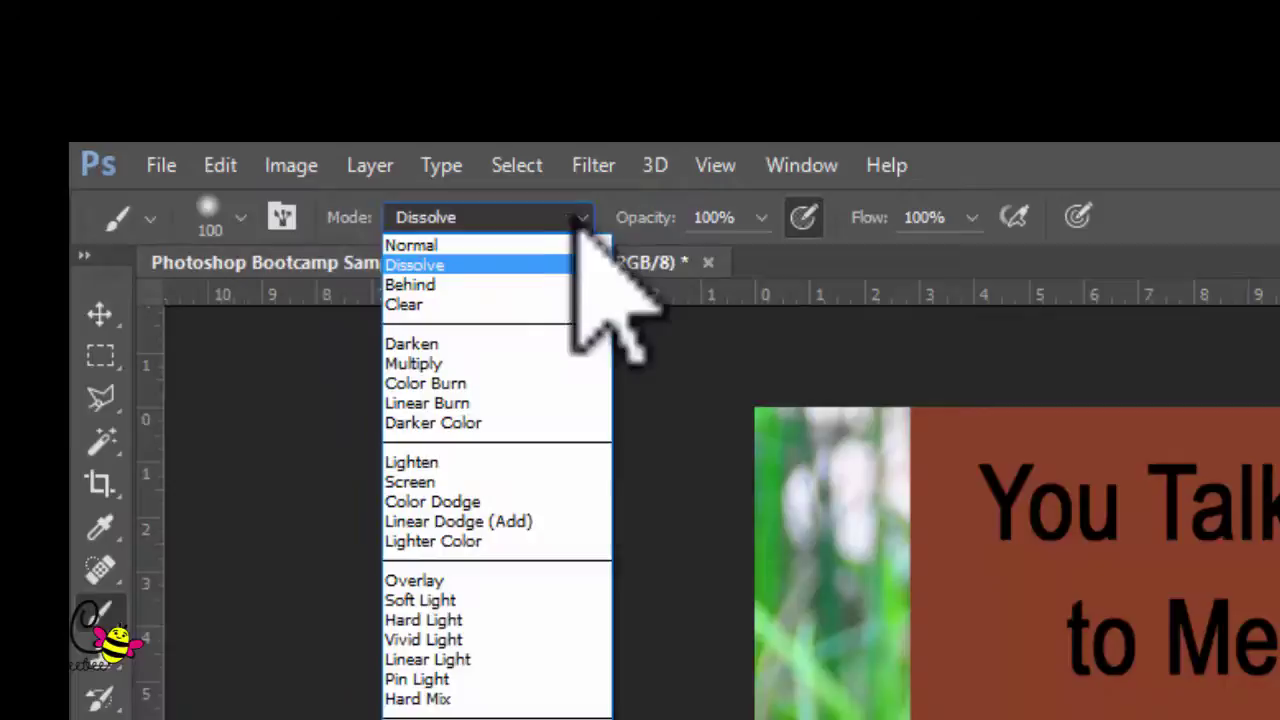
left_click(433, 245)
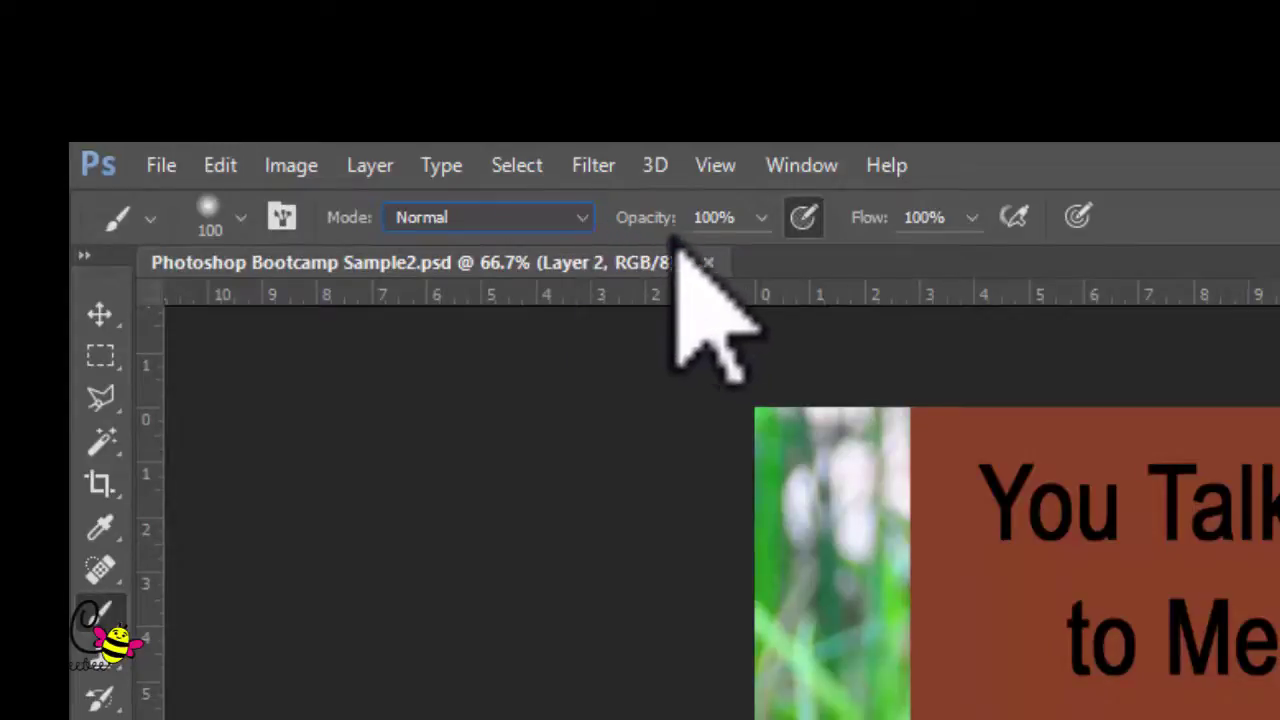
left_click(810, 217)
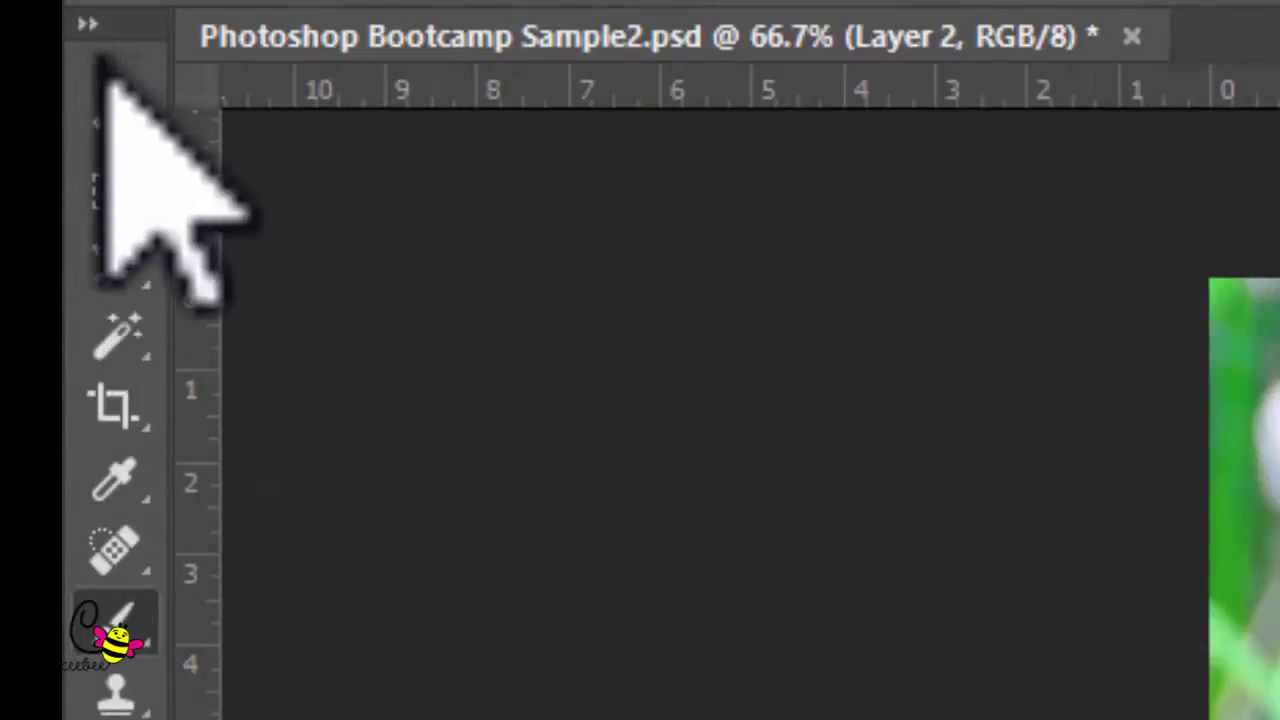
Compare the lasso tool variants and make the Polygonal Lasso tool active
left_click(118, 265)
right_click(118, 278)
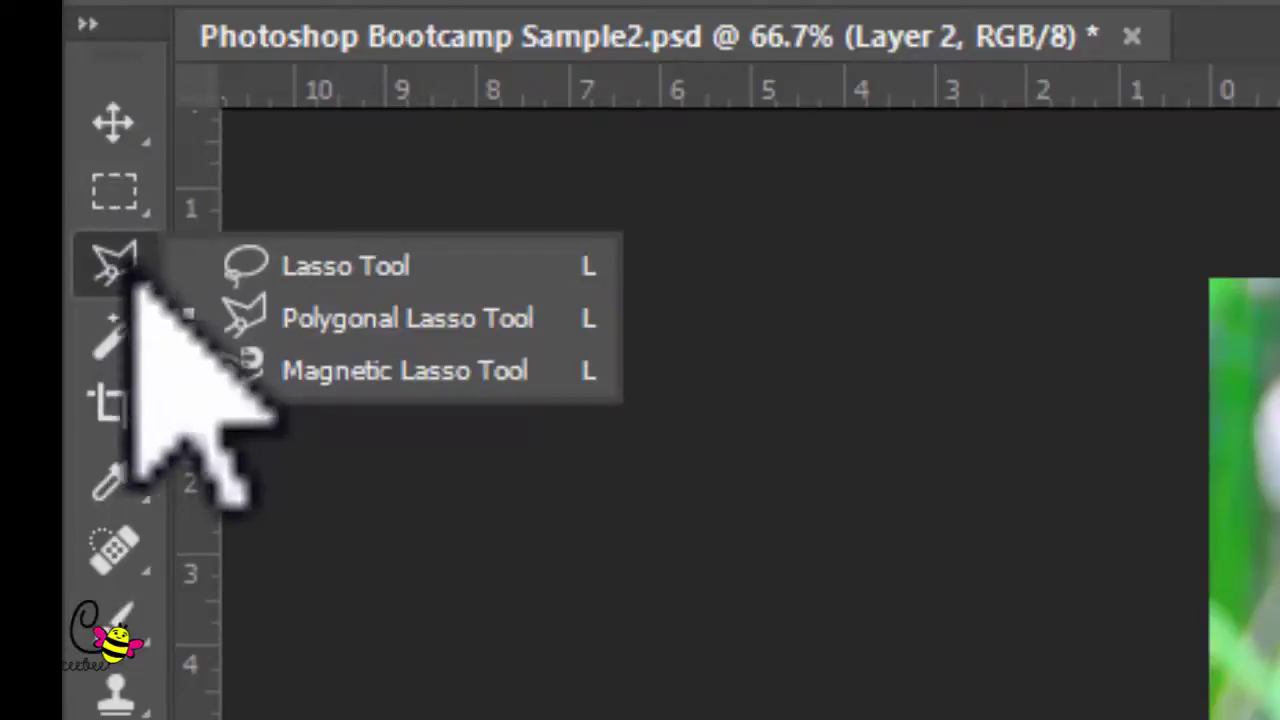
left_click(266, 266)
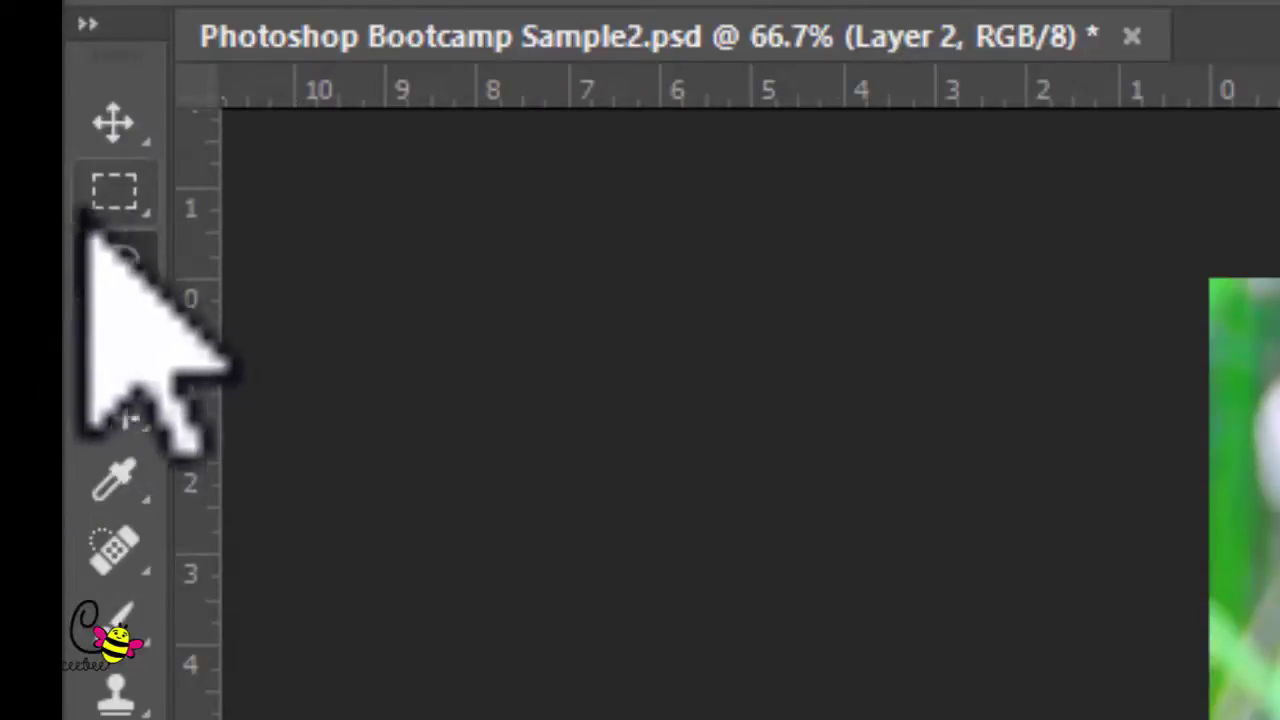
right_click(138, 266)
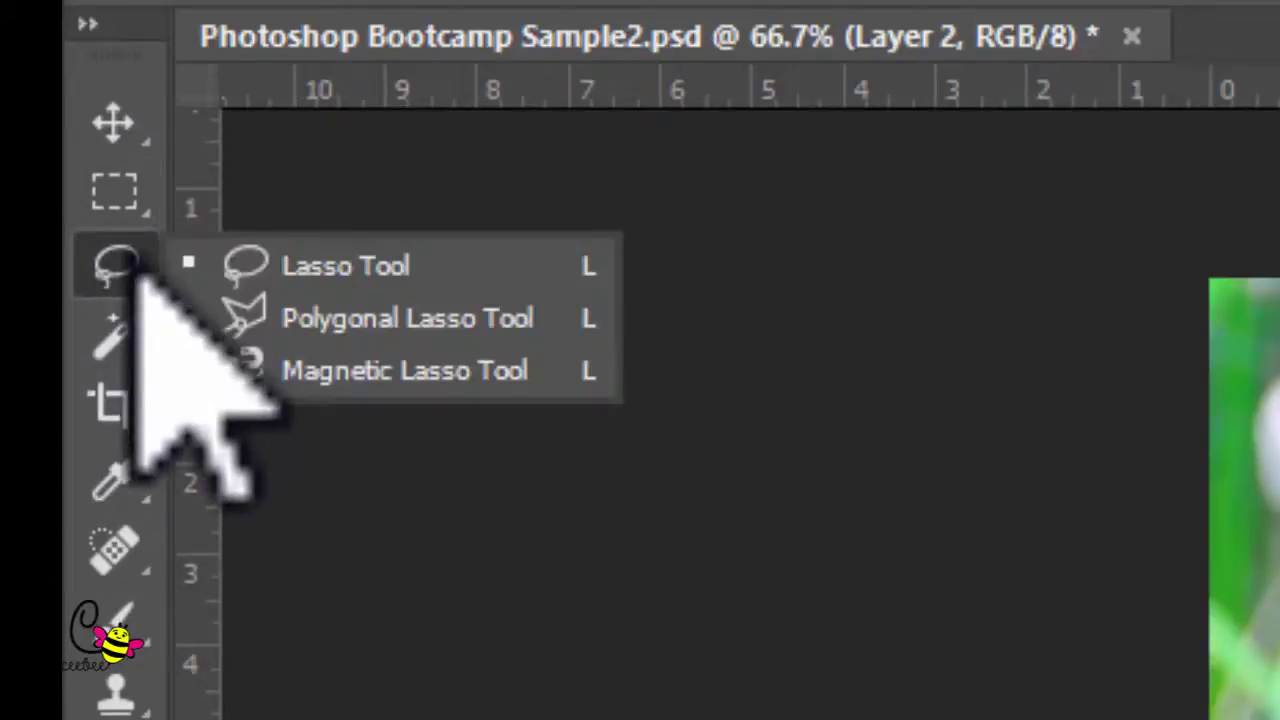
left_click(355, 320)
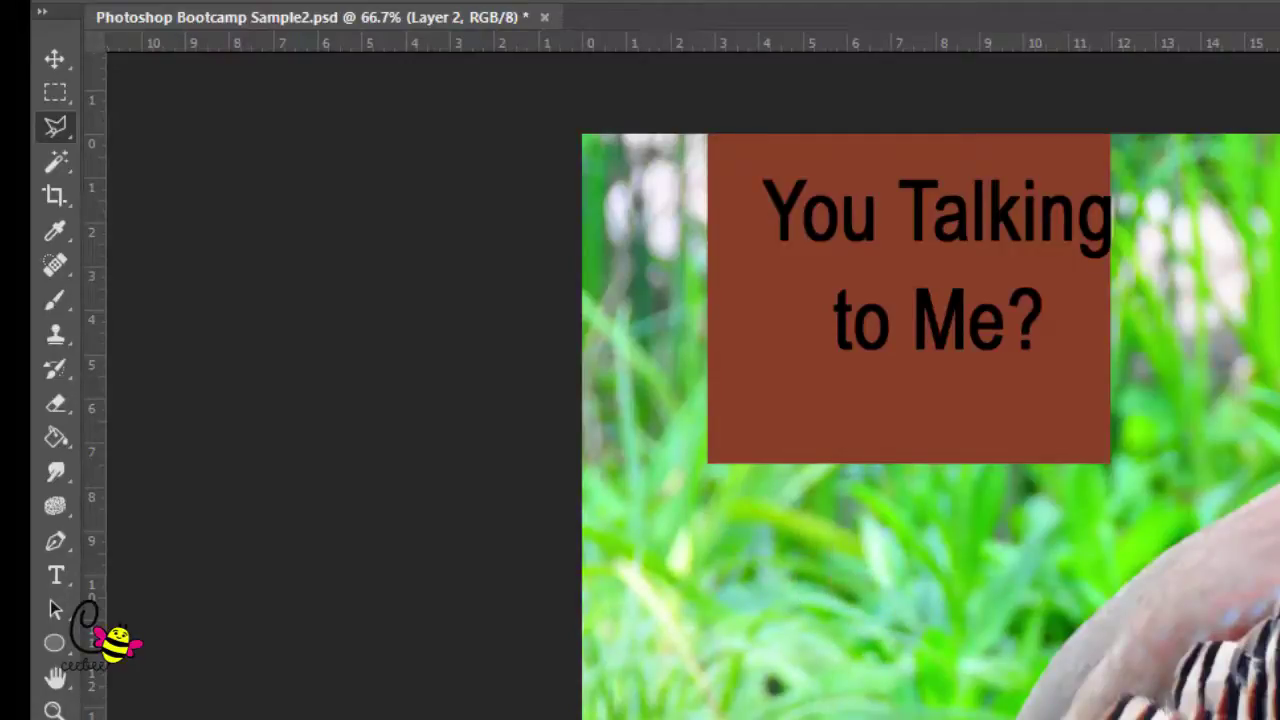
Outline a closed triangular selection along the brown box's lower edge, from corner to corner with its peak near the middle below the text
left_click(708, 462)
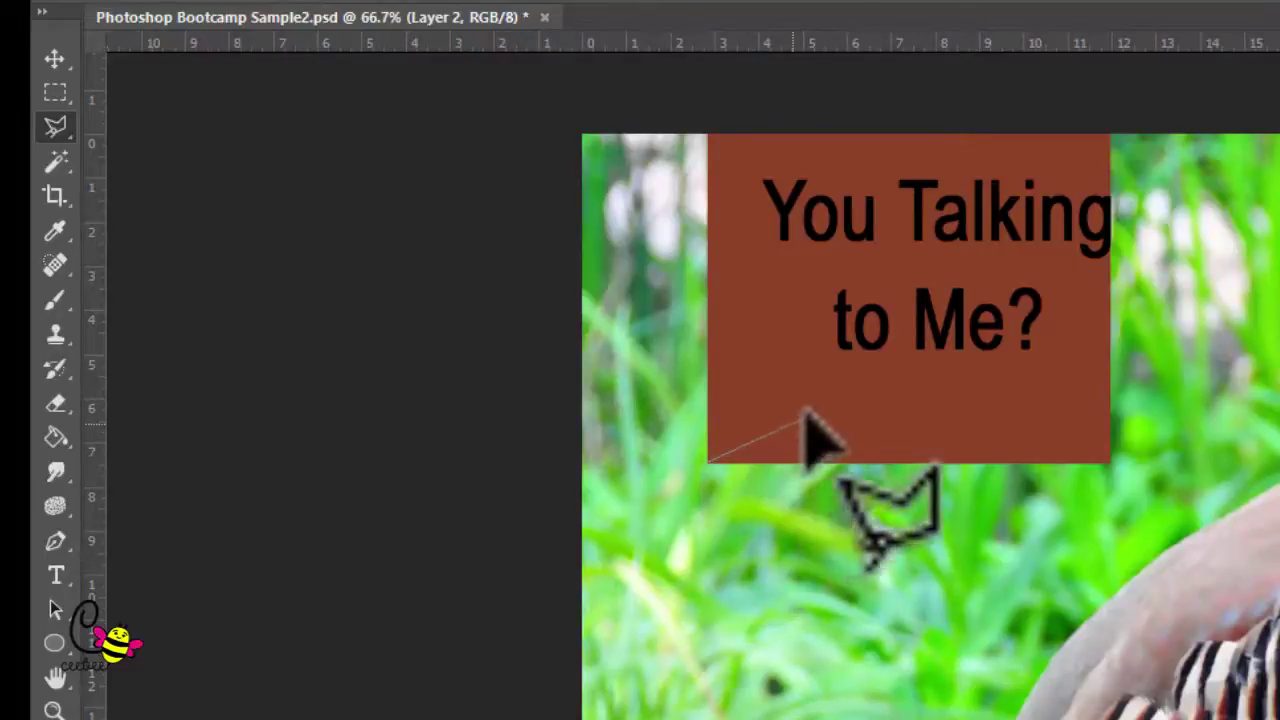
left_click(898, 384)
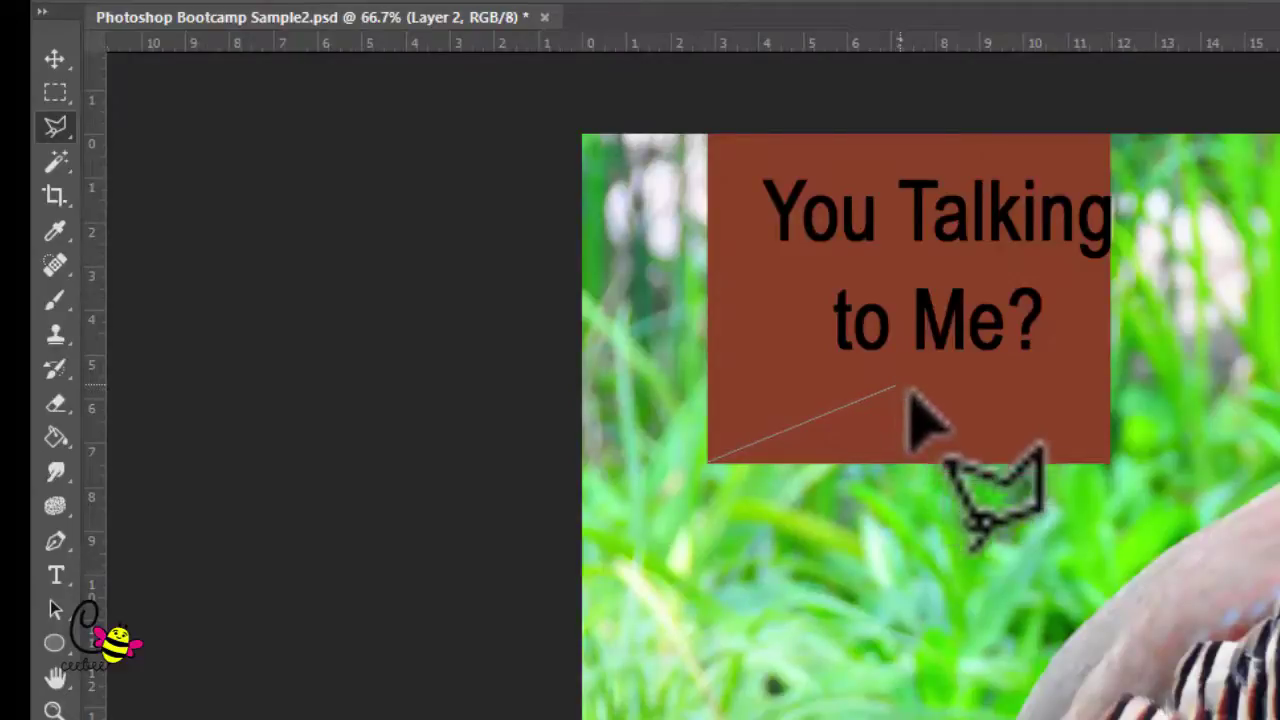
left_click(1107, 463)
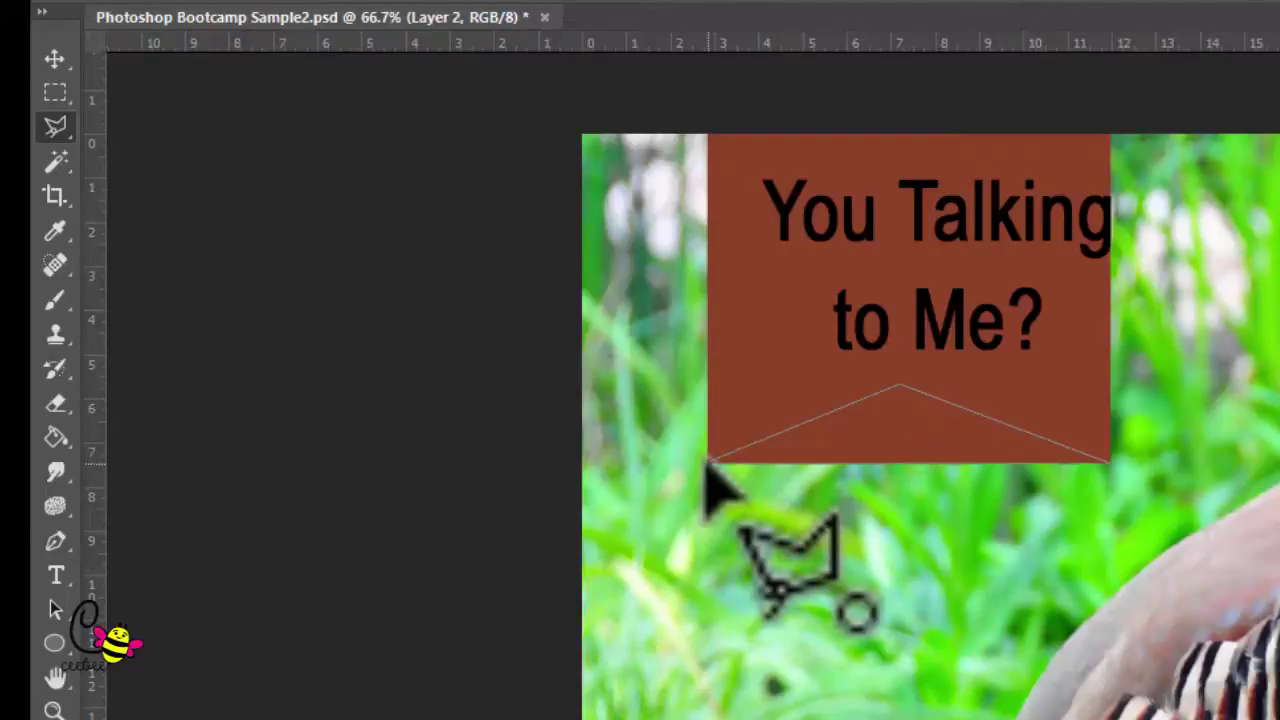
left_click(707, 463)
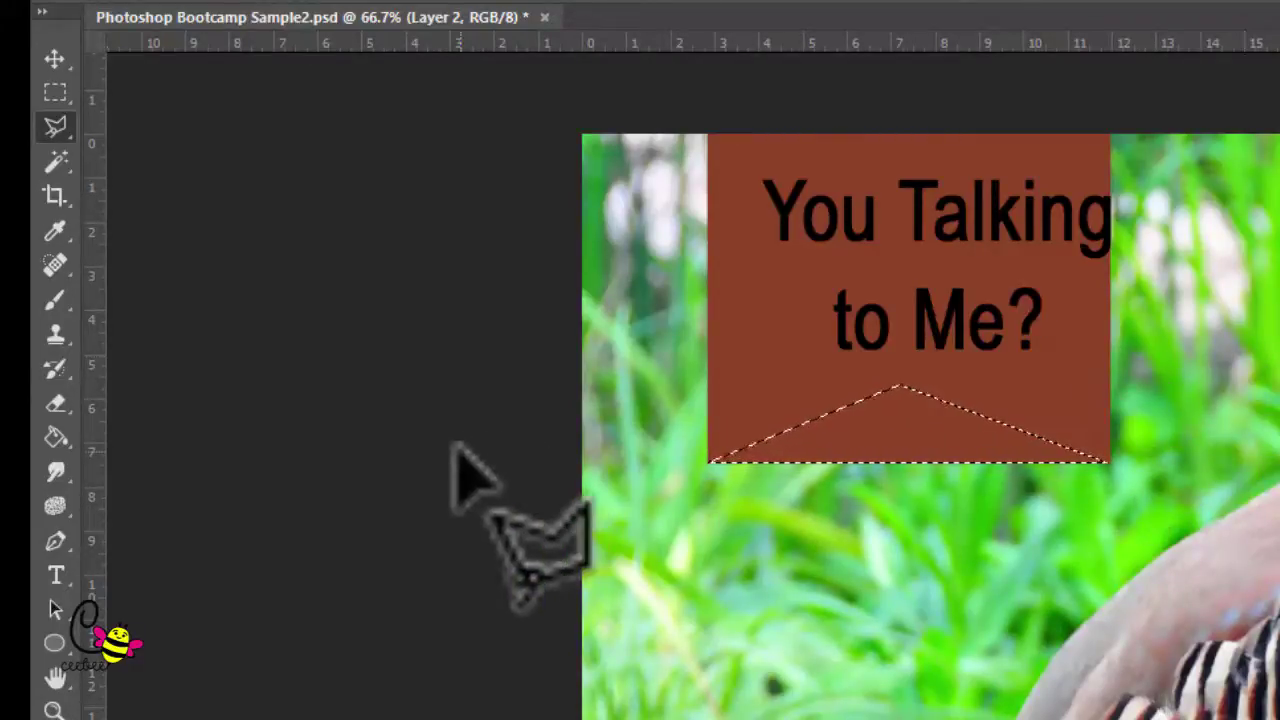
Cut a triangular notch out of the brown box's lower edge, corner to corner with a central peak, using the Polygonal Lasso, and deselect
left_click(710, 466)
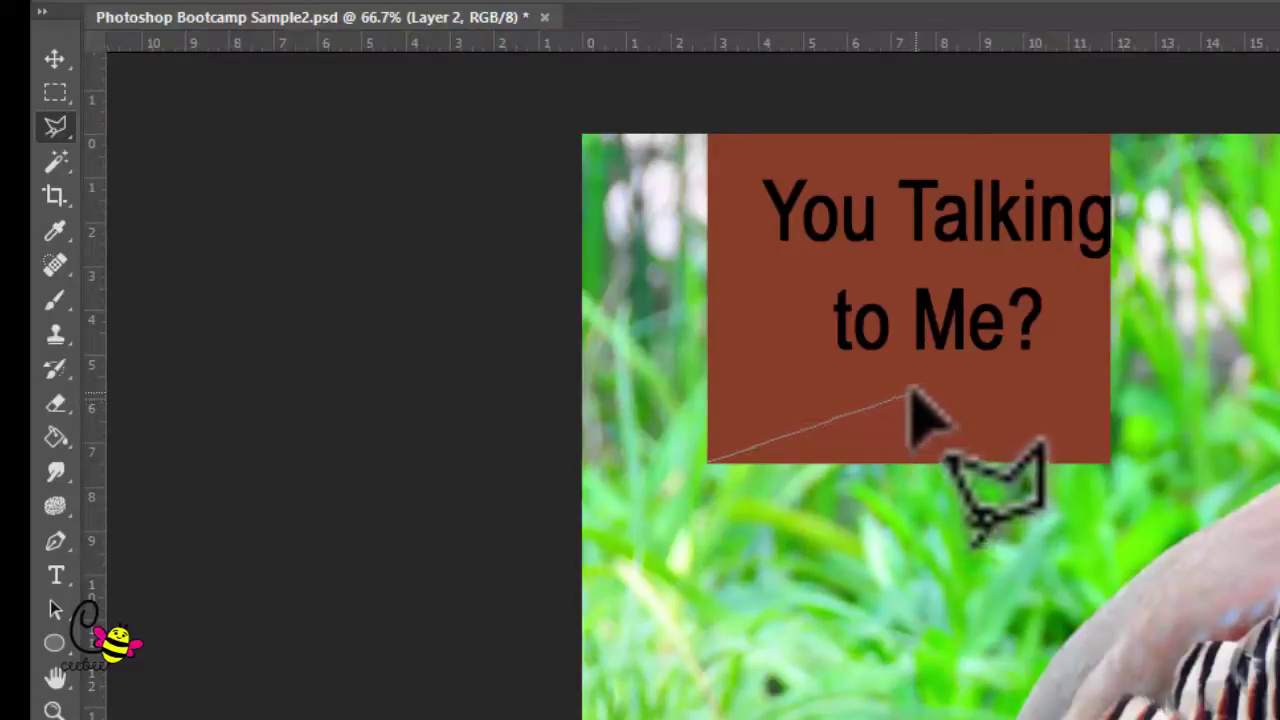
left_click(914, 395)
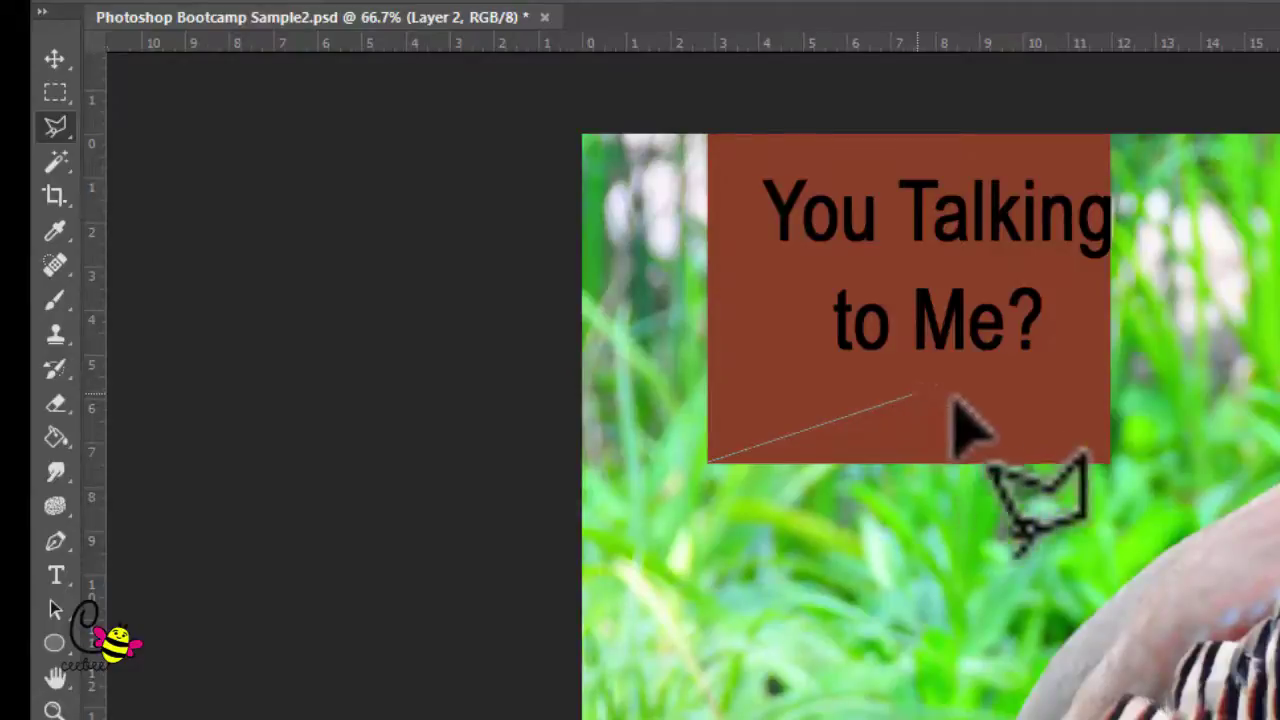
left_click(1107, 462)
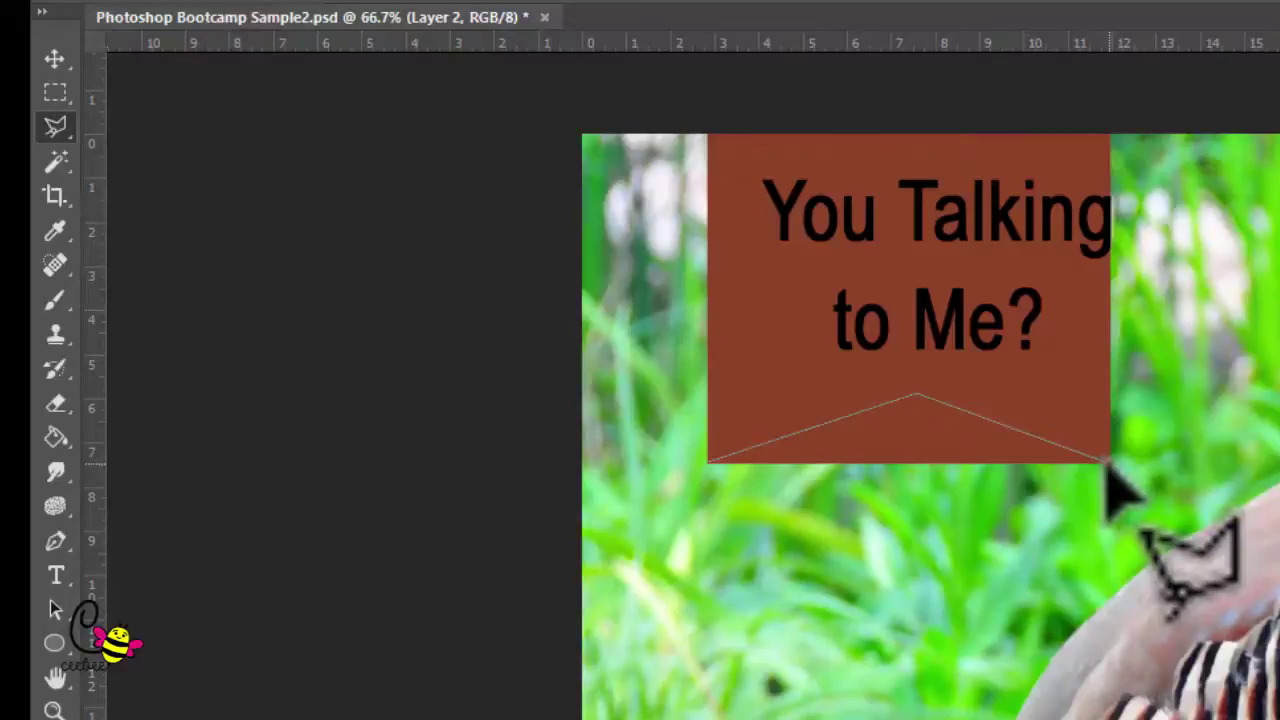
left_click(708, 462)
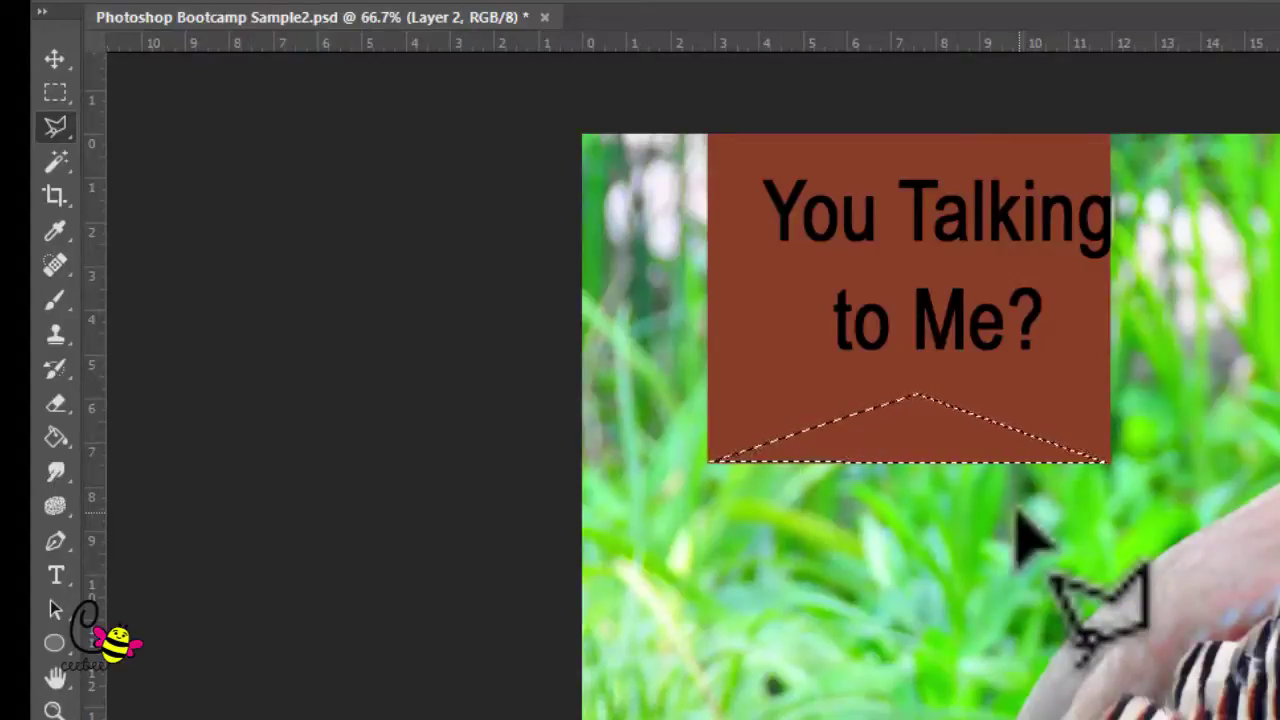
key("Delete")
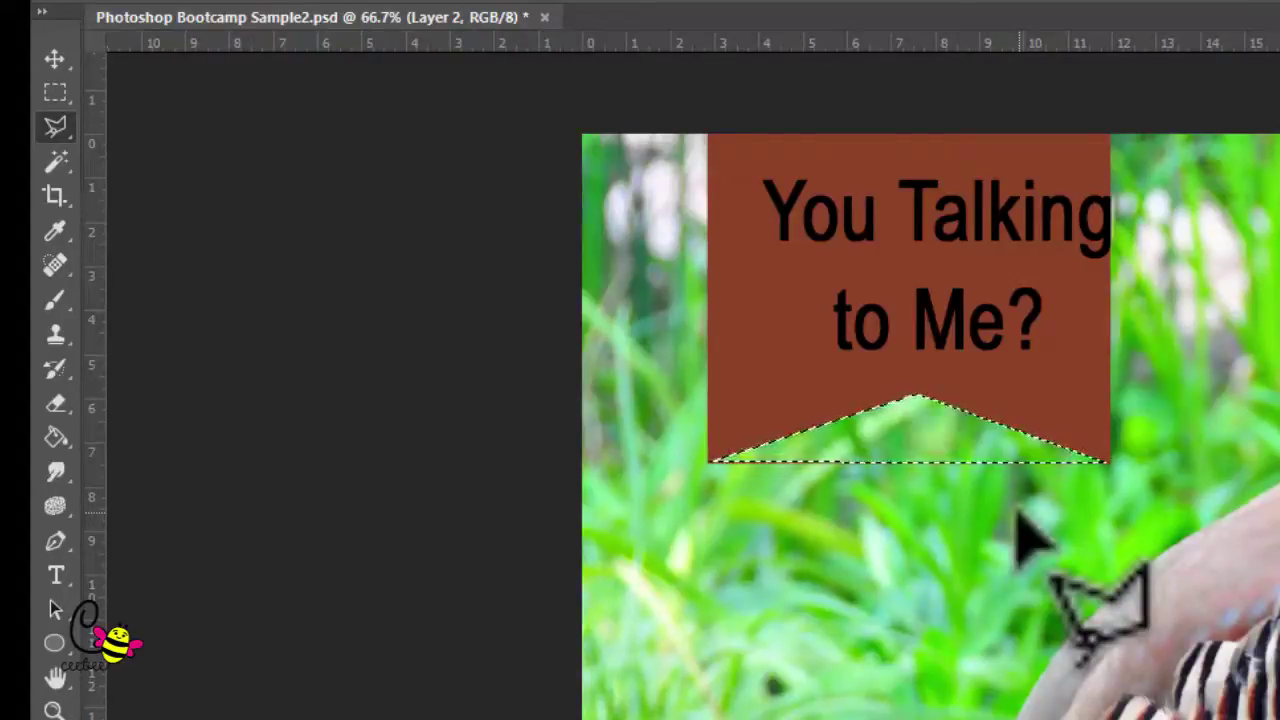
key("ctrl+d")
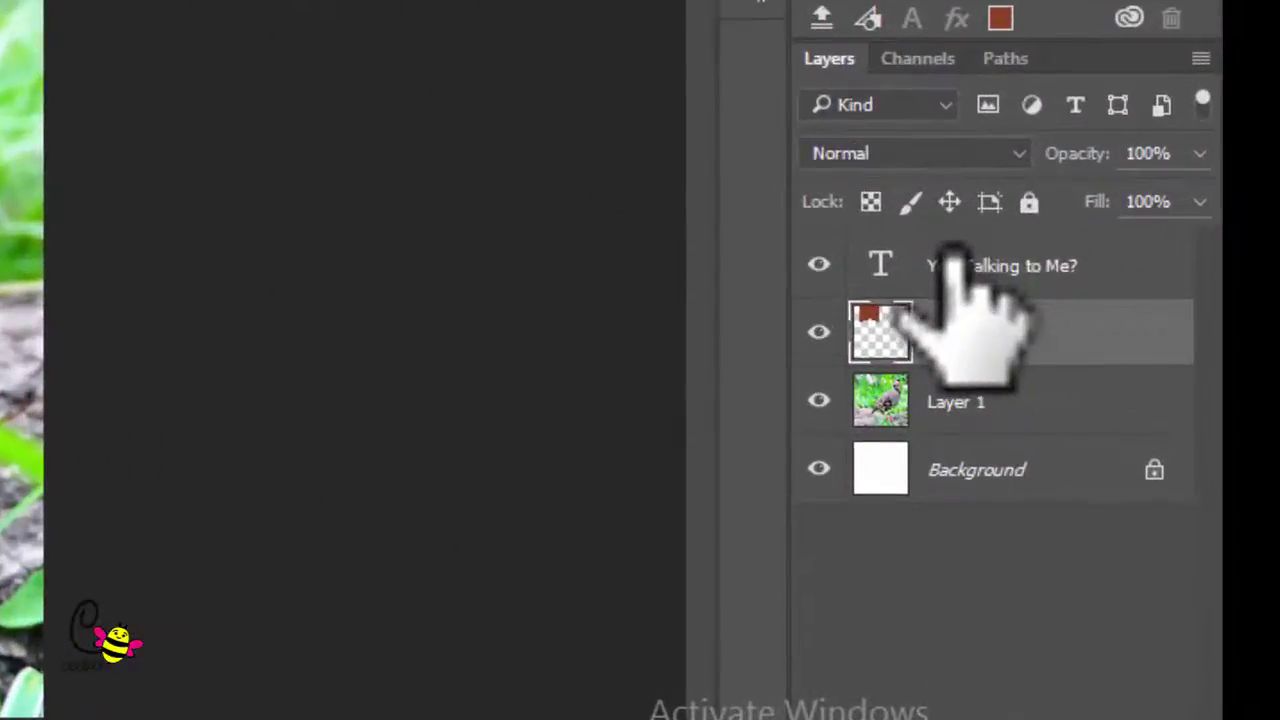
Move the "You Talking to Me?" text layer so the text sits centred within the brown banner
left_click(1160, 418)
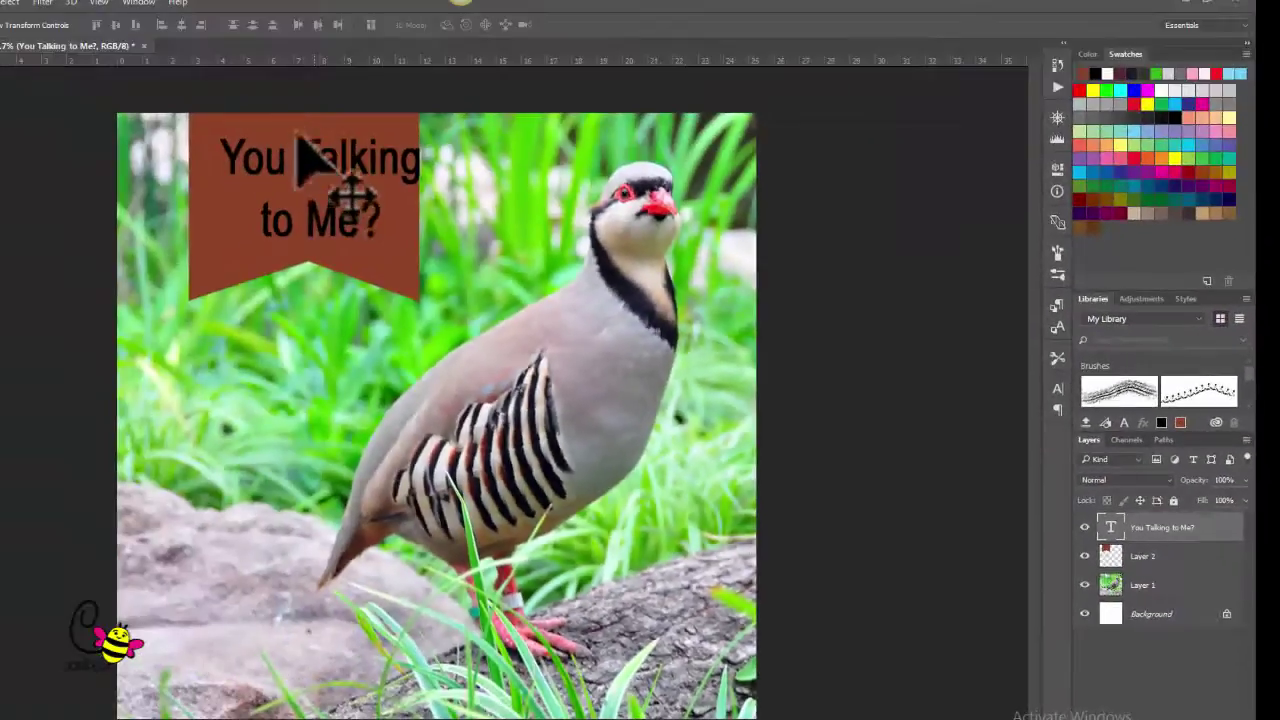
mouse_move(315, 165)
left_mouse_down()
mouse_move(298, 162)
mouse_move(305, 170)
left_mouse_up()
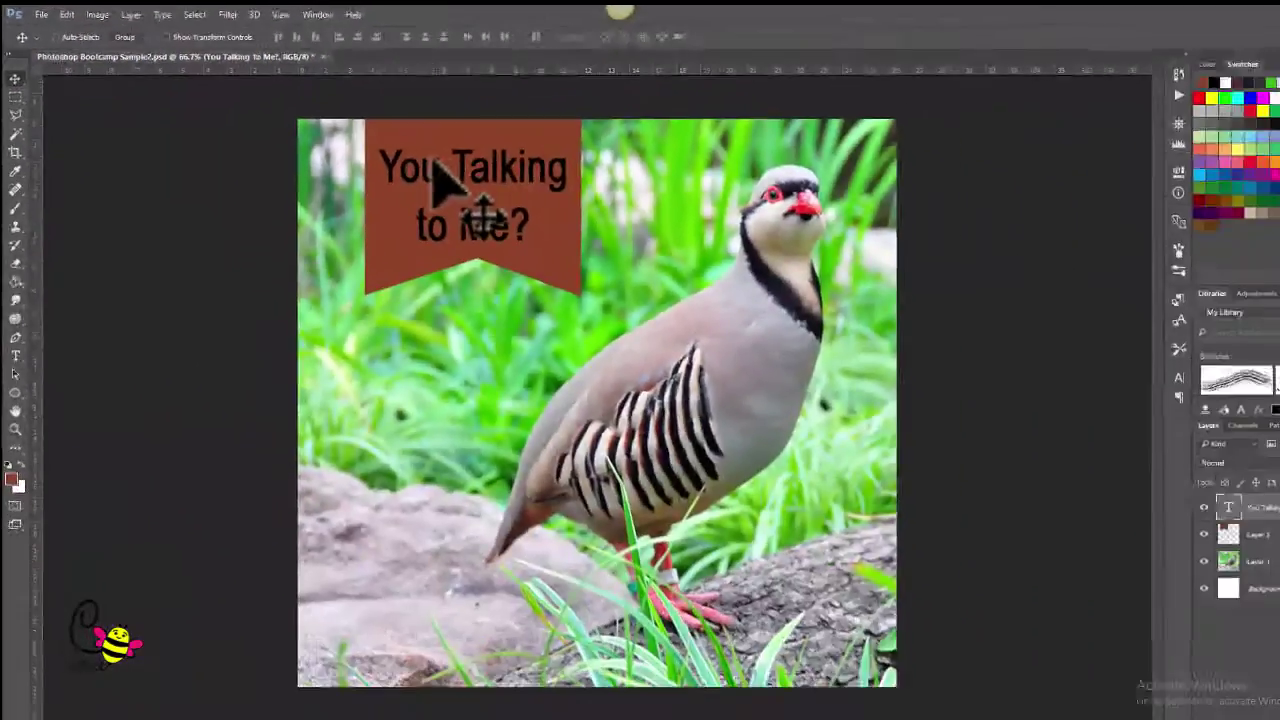
left_click_drag(434, 162, 408, 141)
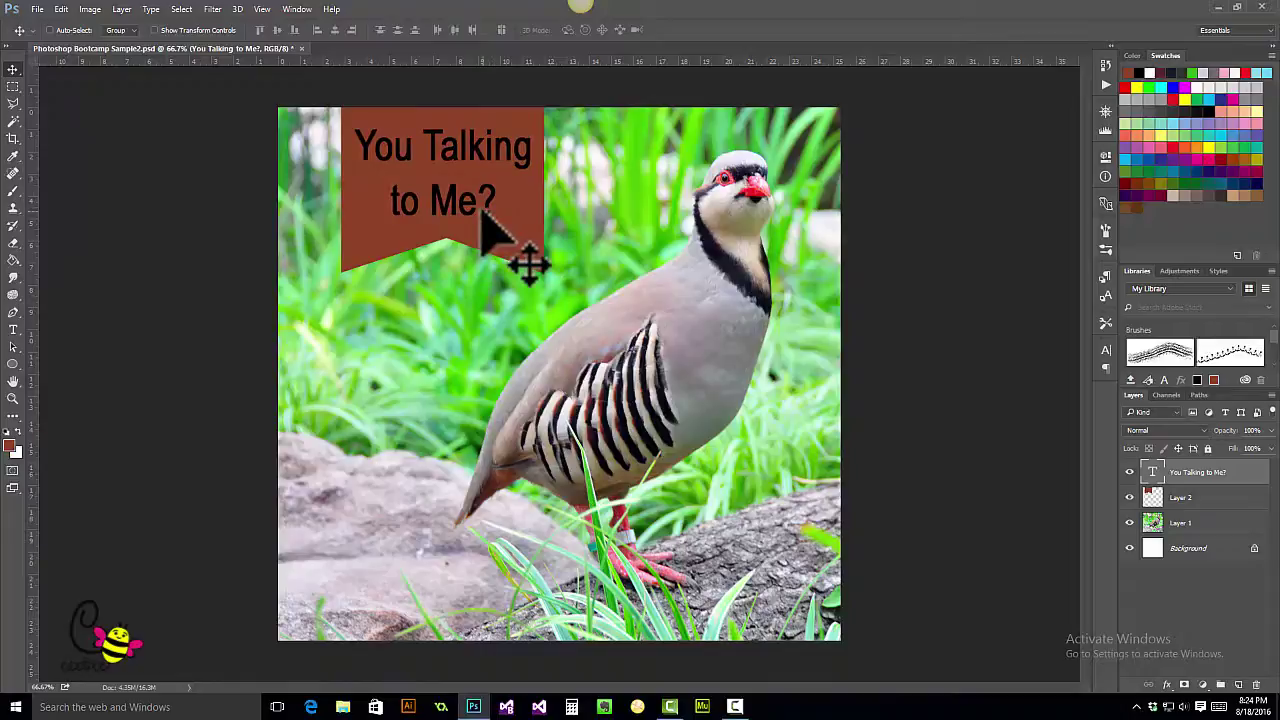
Make the Horizontal Type tool active and check its saved tool presets
key("t")
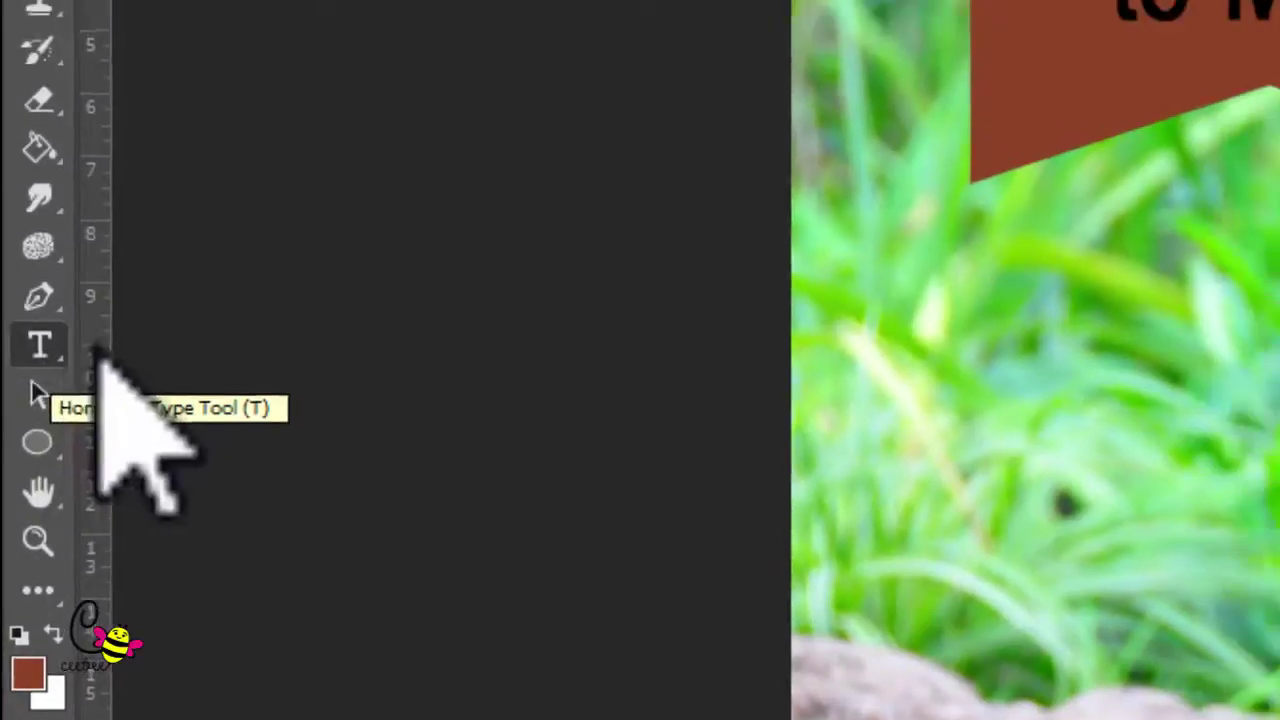
left_click(40, 318)
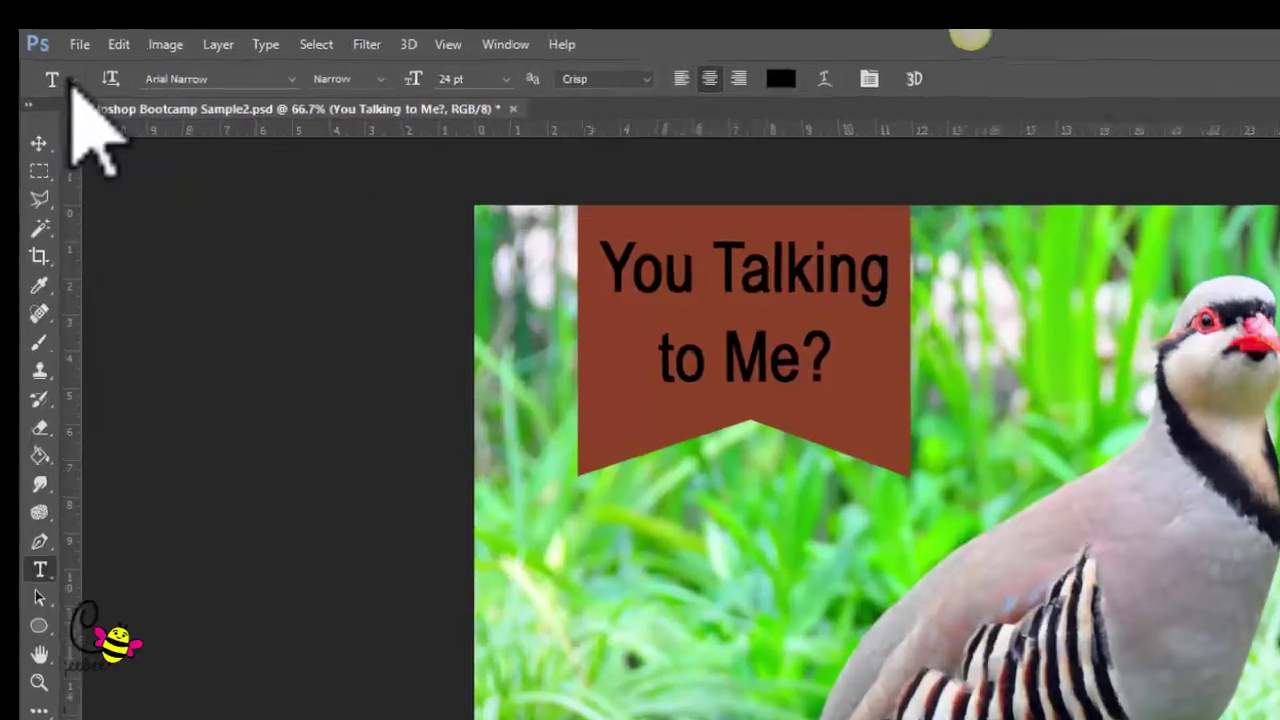
left_click(66, 75)
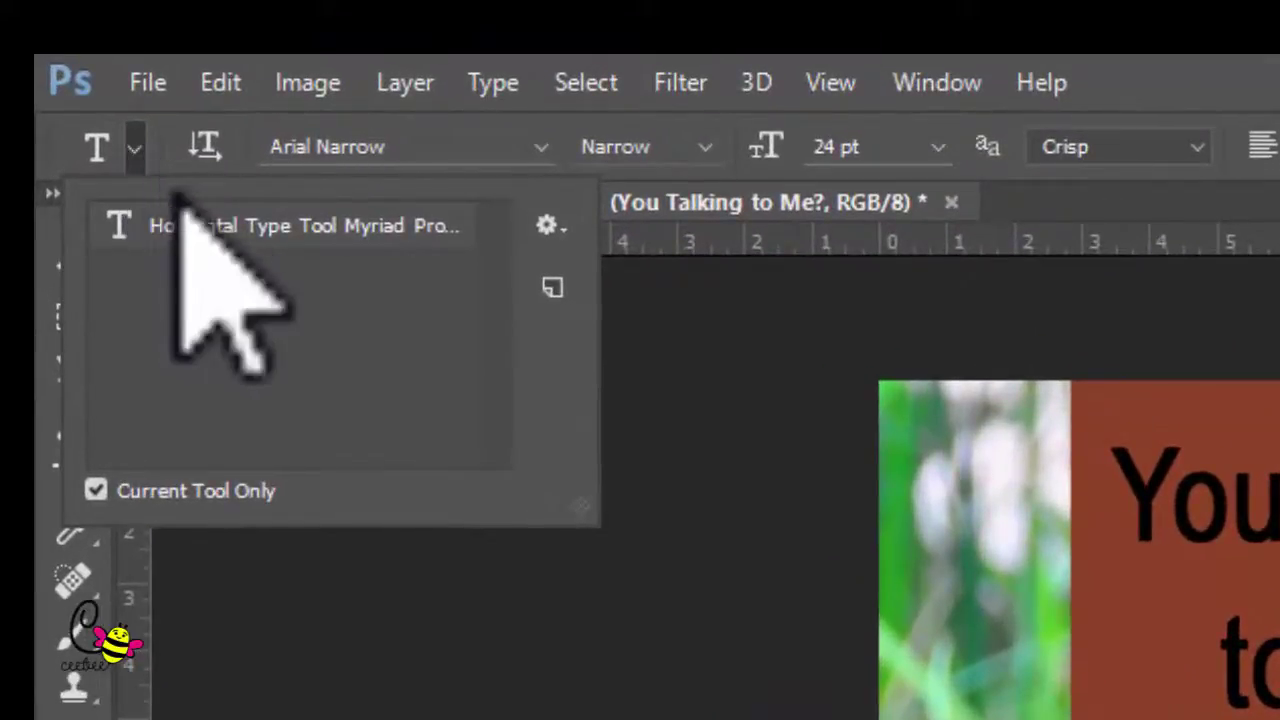
left_click(131, 150)
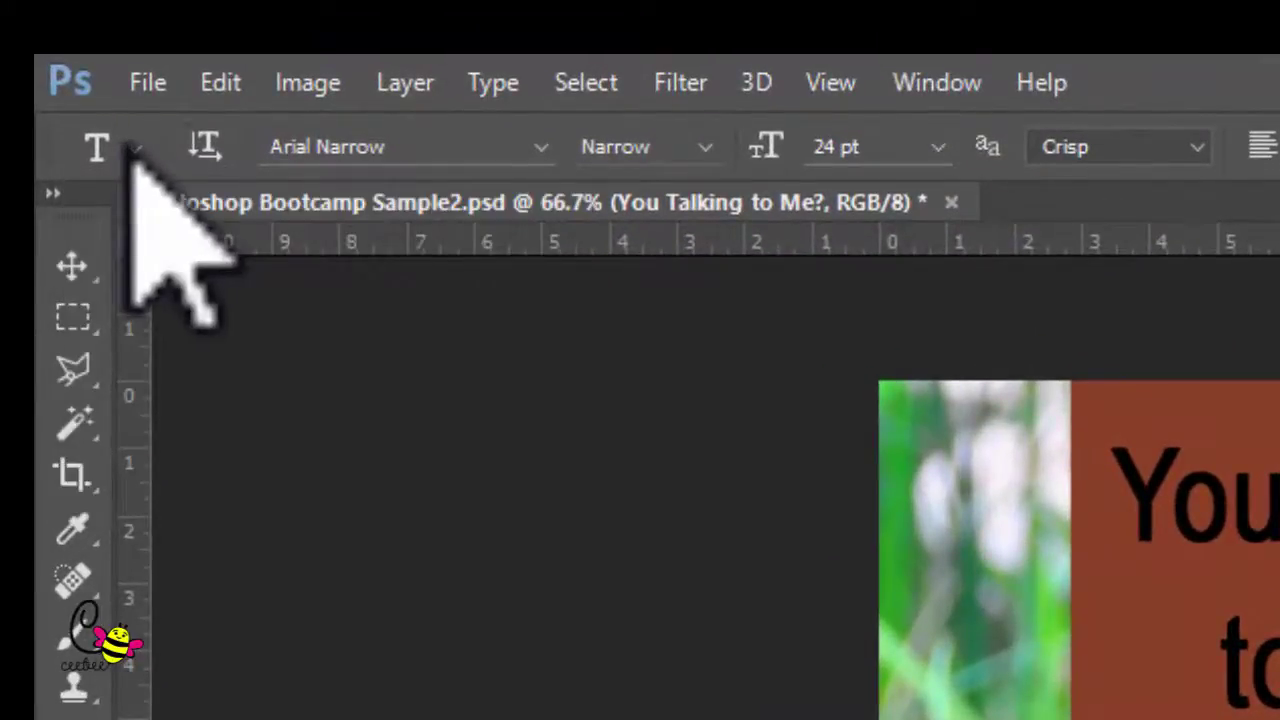
Change the font of the whole "You Talking to Me?" text to Reklame Script Regular and commit the edit
left_click(370, 150)
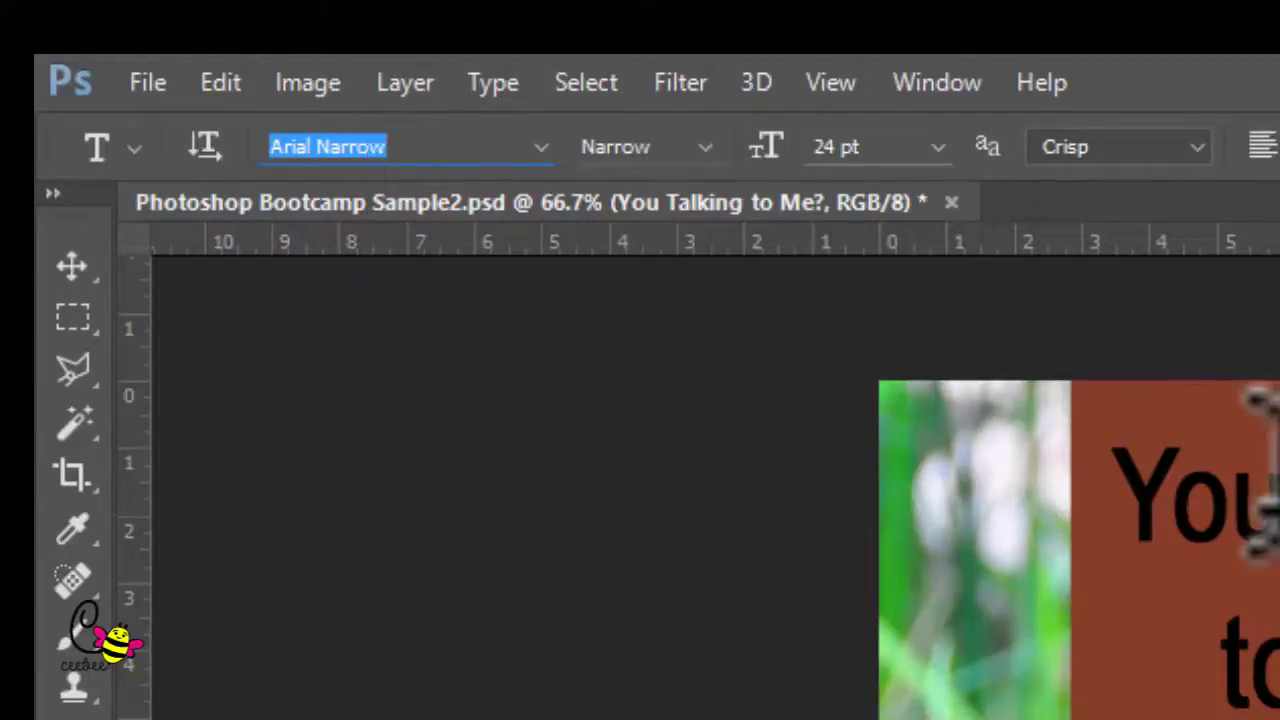
left_click(1255, 480)
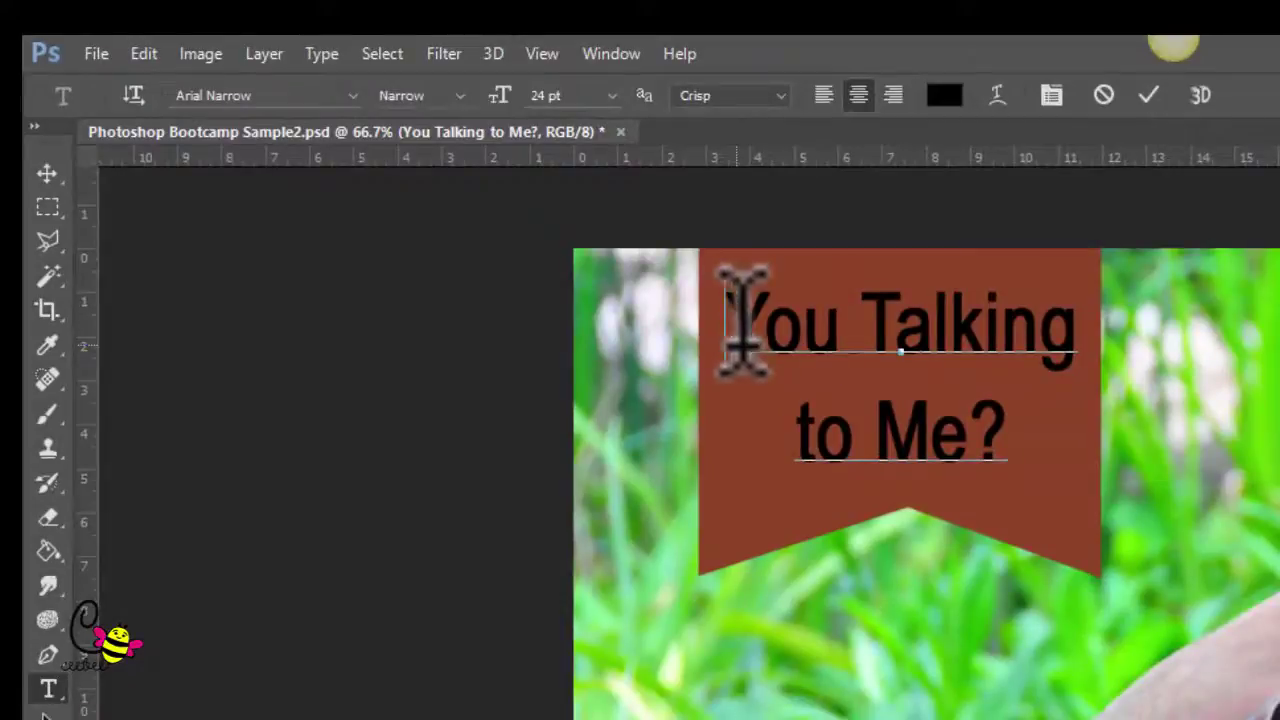
left_click_drag(820, 350, 1180, 535)
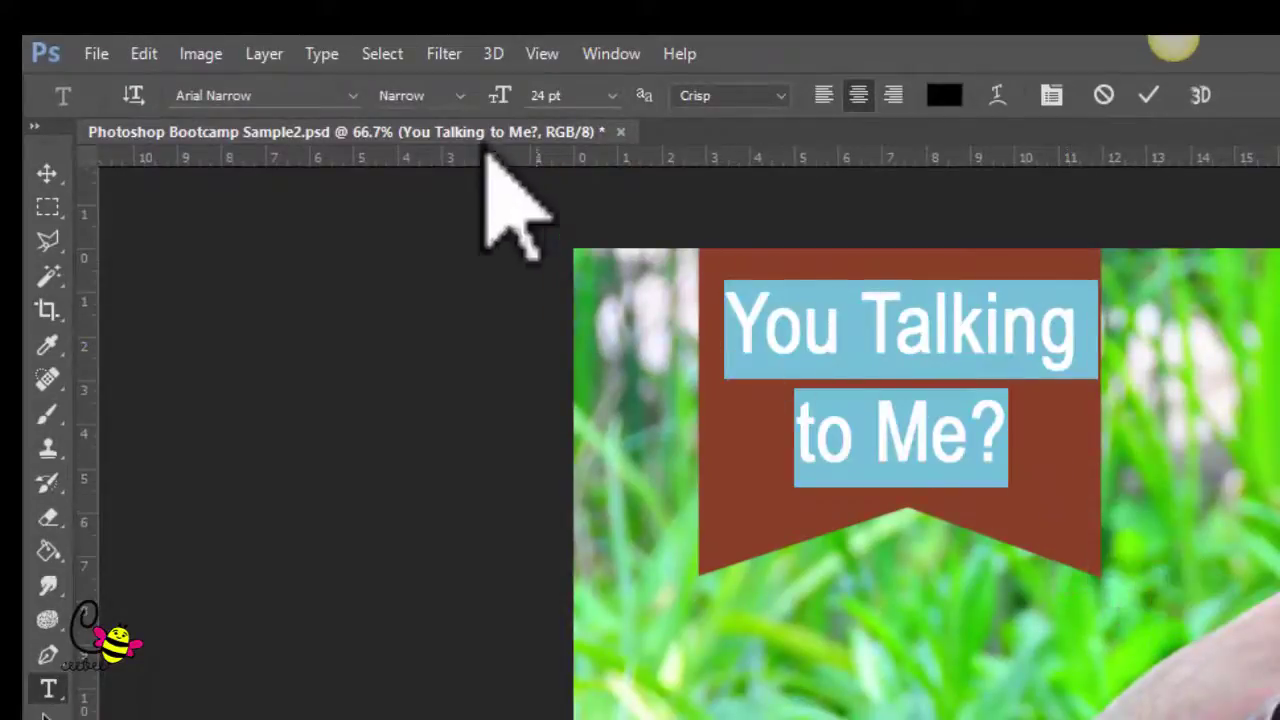
left_click(353, 97)
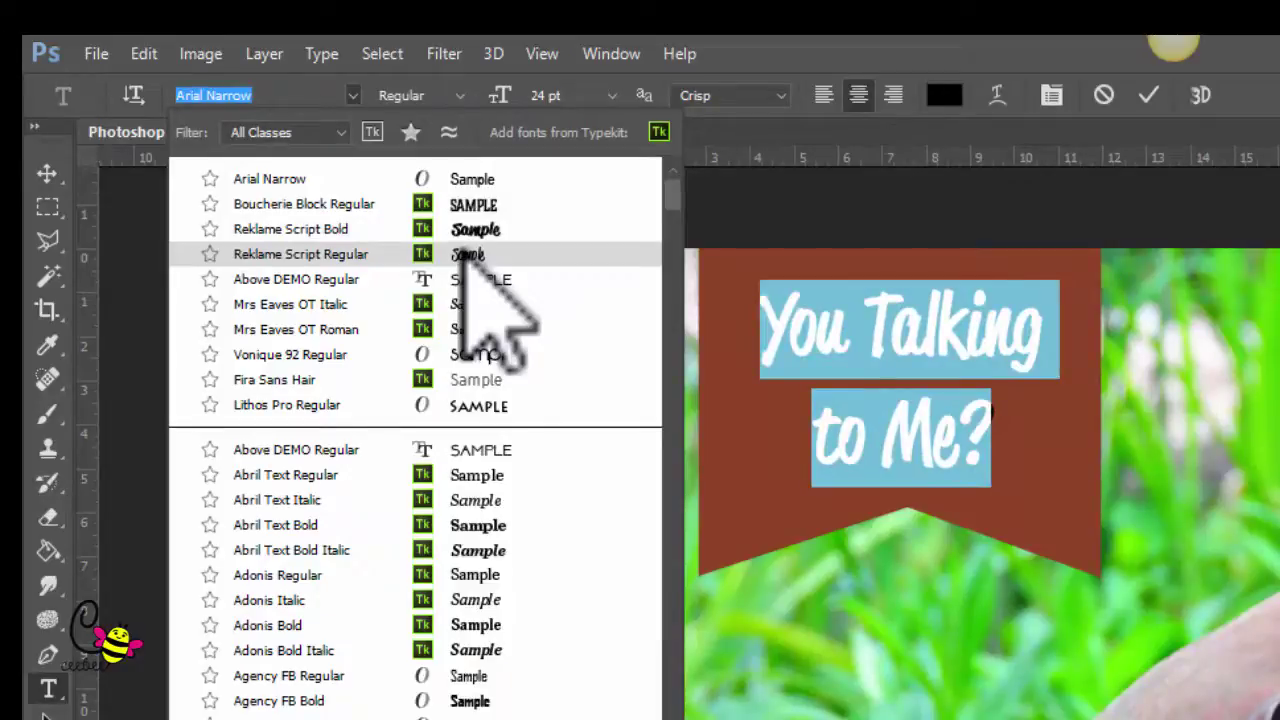
left_click(470, 255)
key("ctrl+Return")
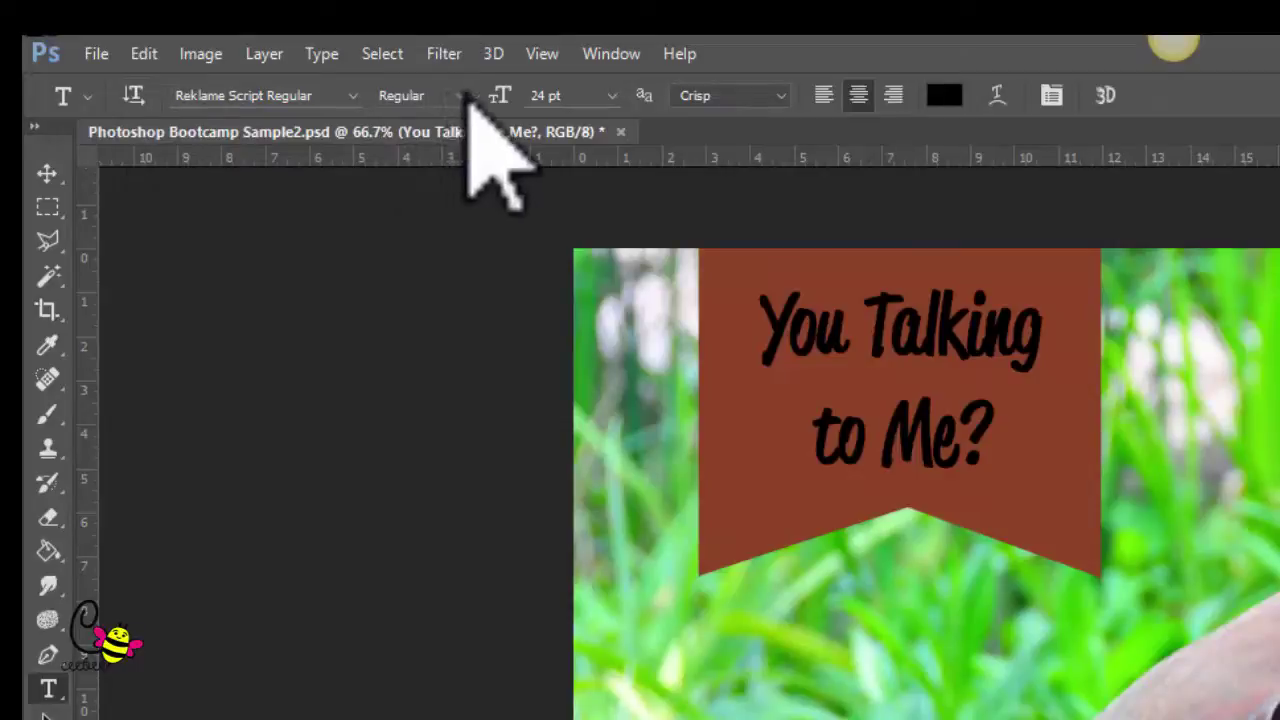
Review the font style, font size, anti-aliasing and text colour options available for the banner text
left_click(459, 96)
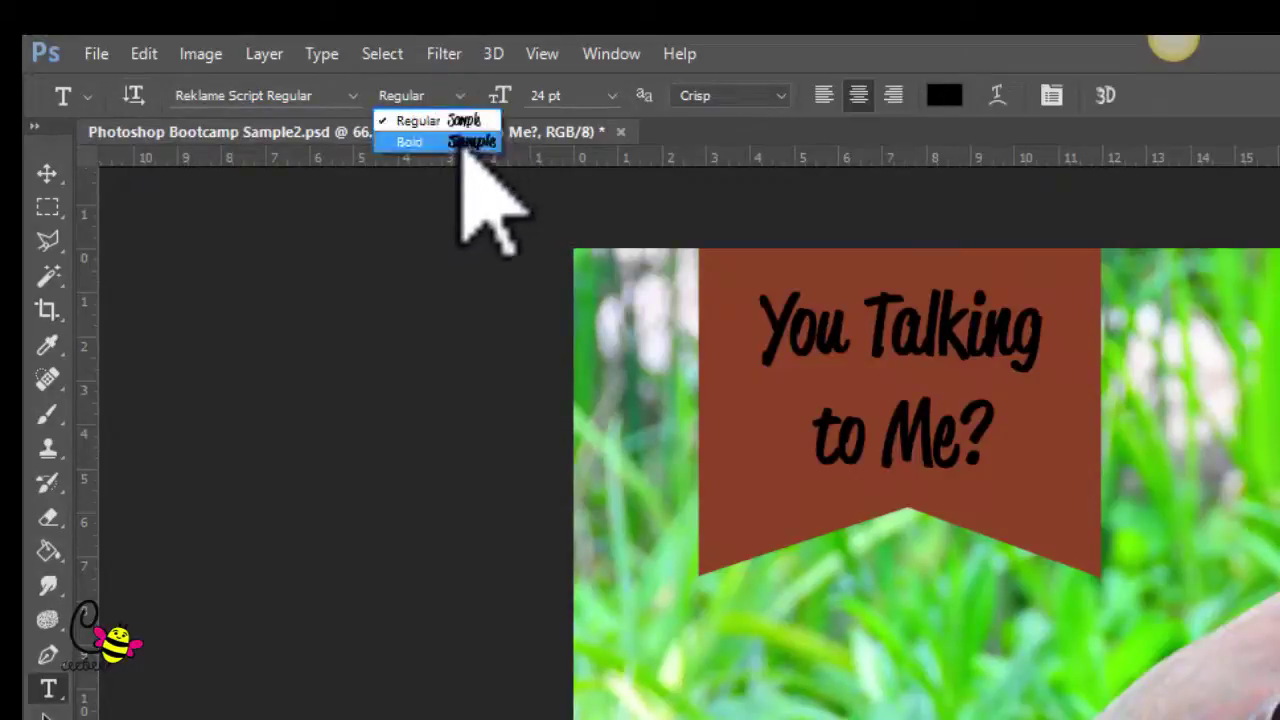
left_click(468, 94)
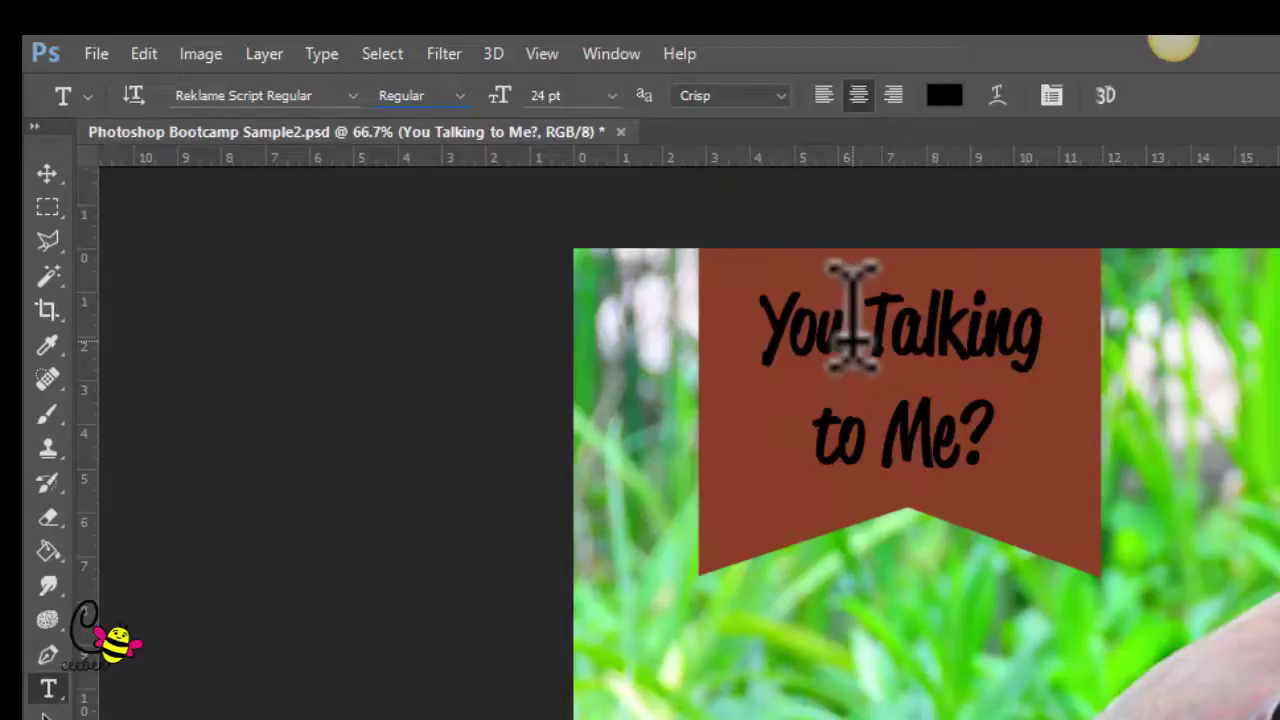
left_click(612, 95)
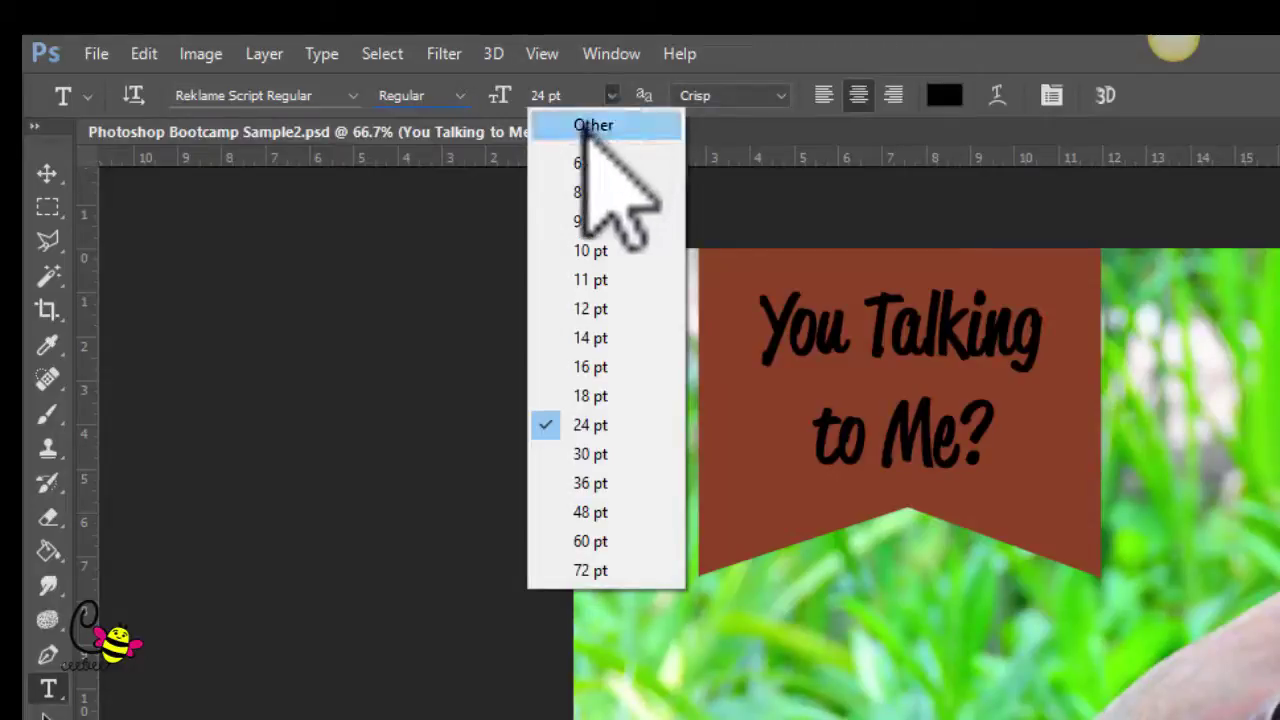
left_click(610, 98)
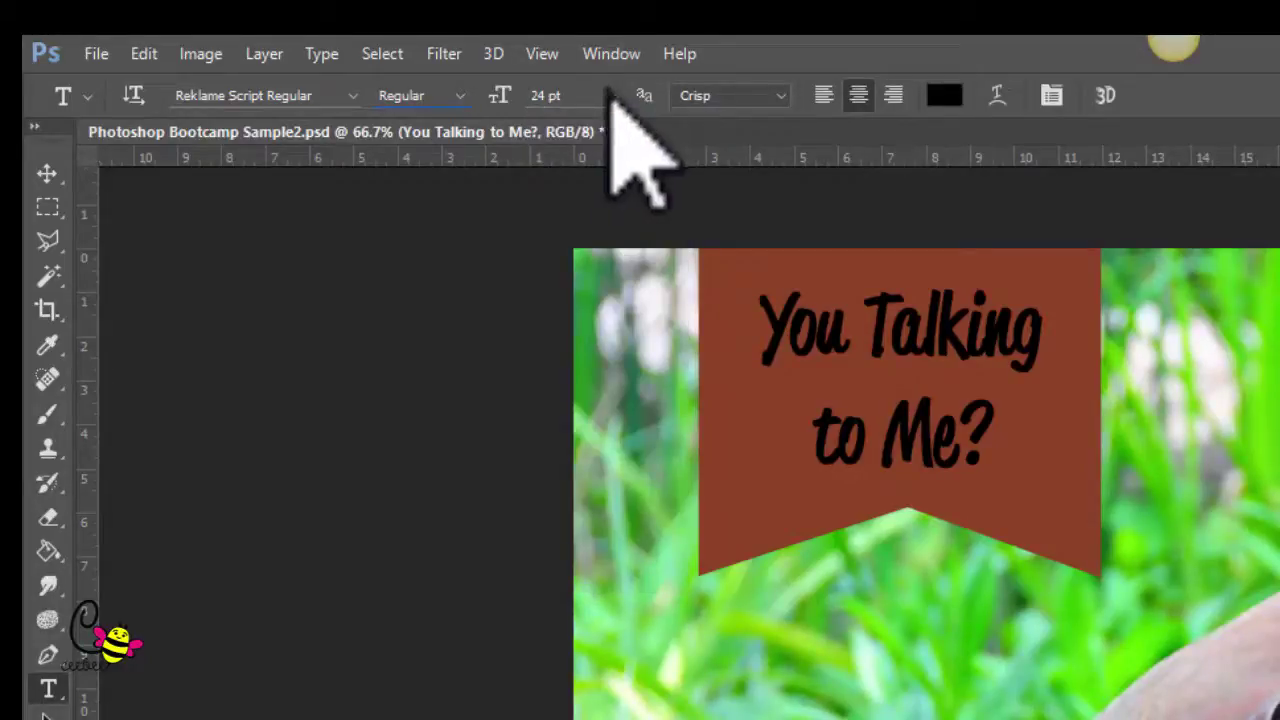
left_click(783, 95)
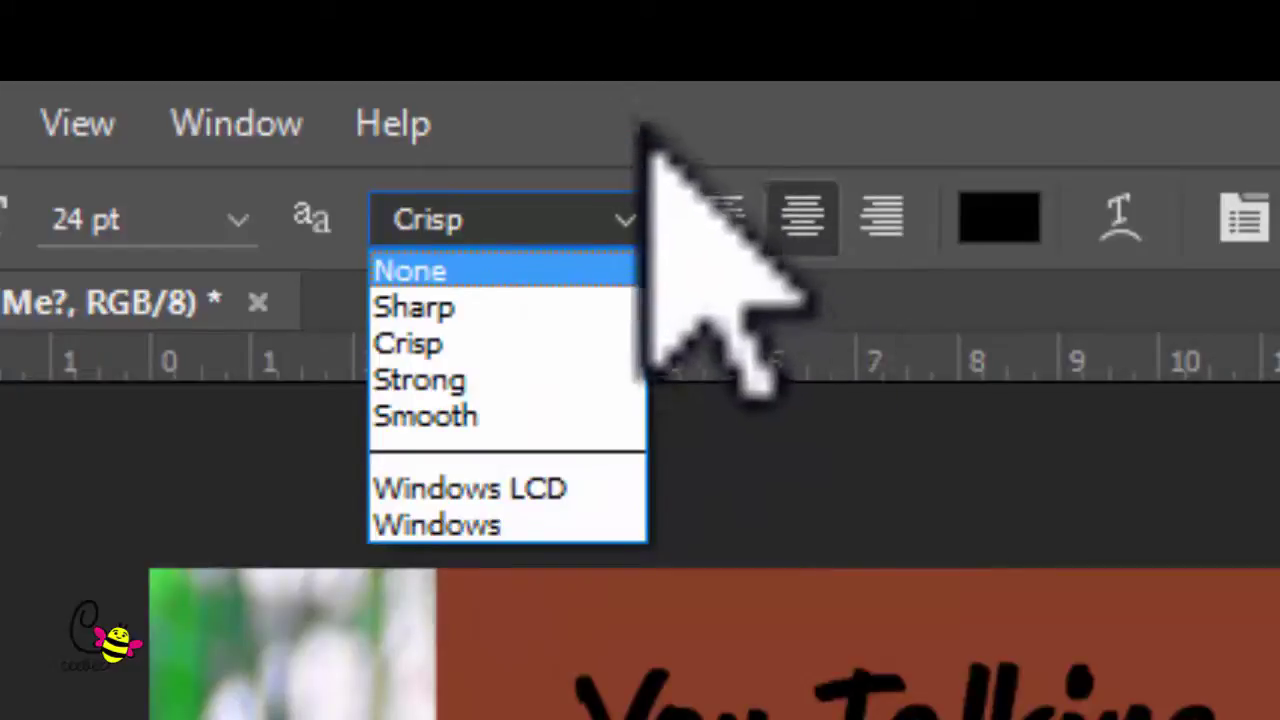
left_click(598, 130)
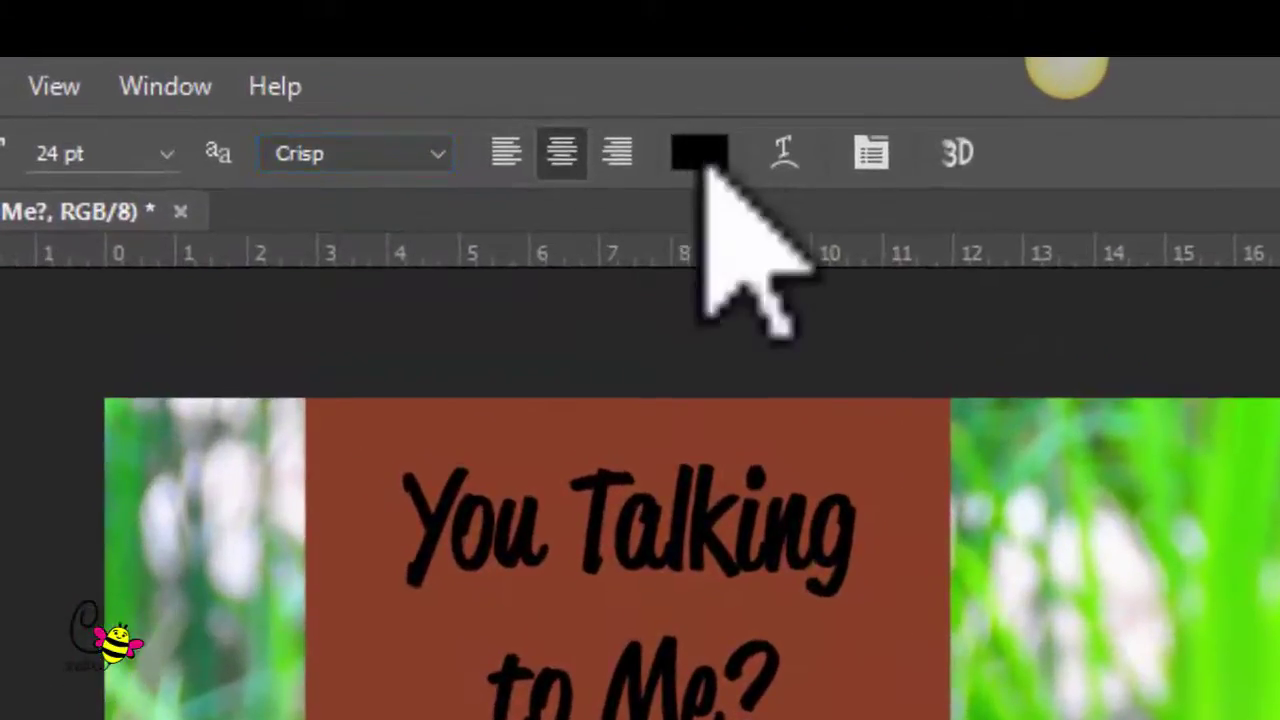
key("i")
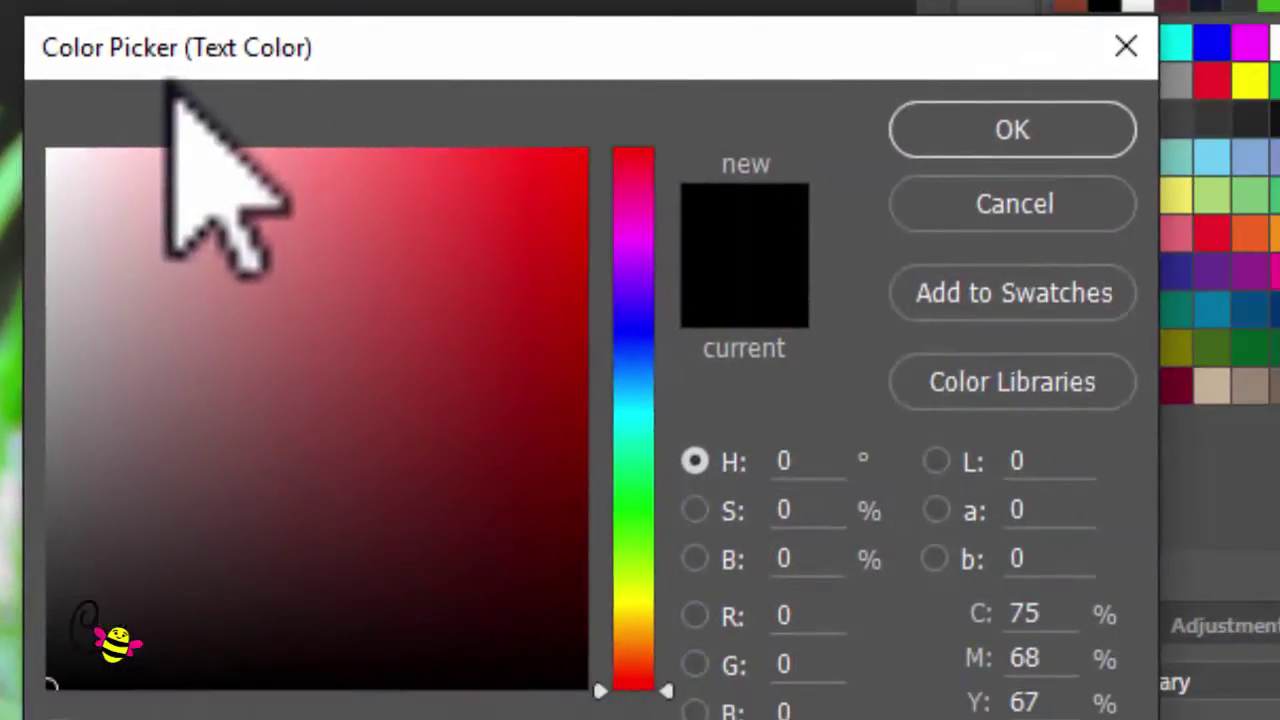
left_click(1050, 122)
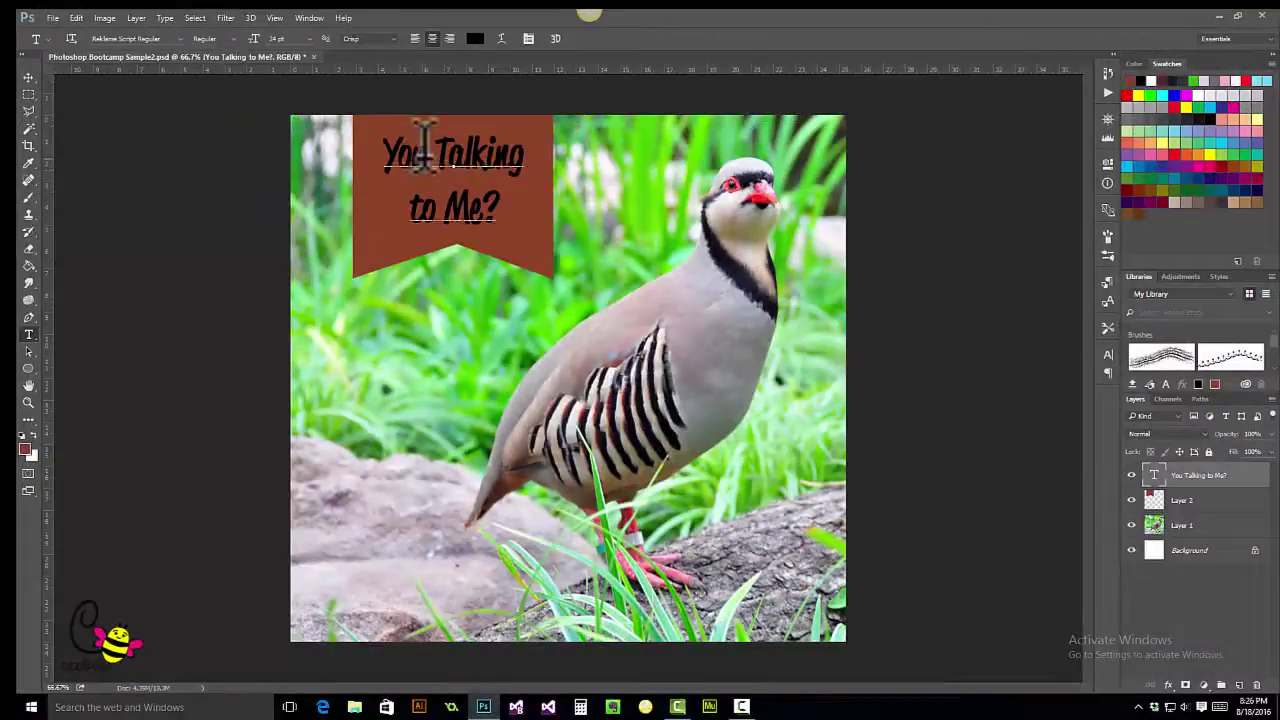
Recolour the whole "You Talking to Me?" text in a very dark reddish black with the text colour picker
double_click(424, 152)
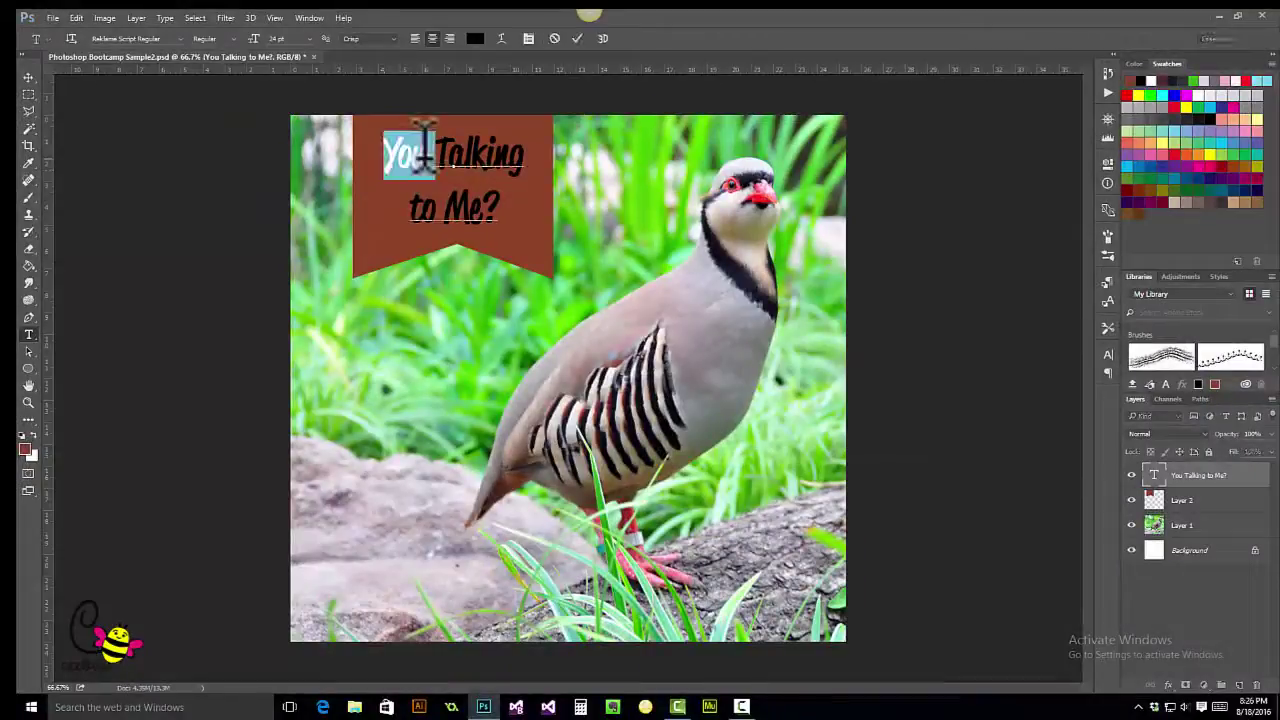
left_click(390, 152)
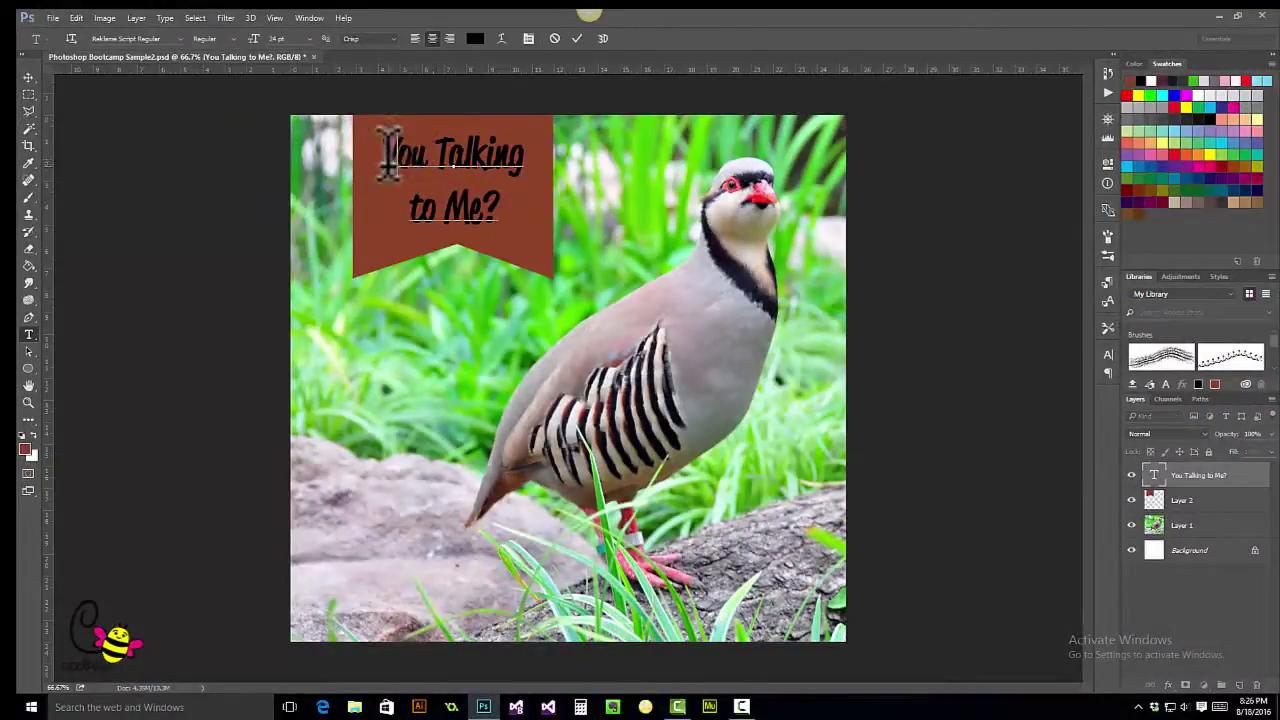
left_click_drag(455, 160, 517, 209)
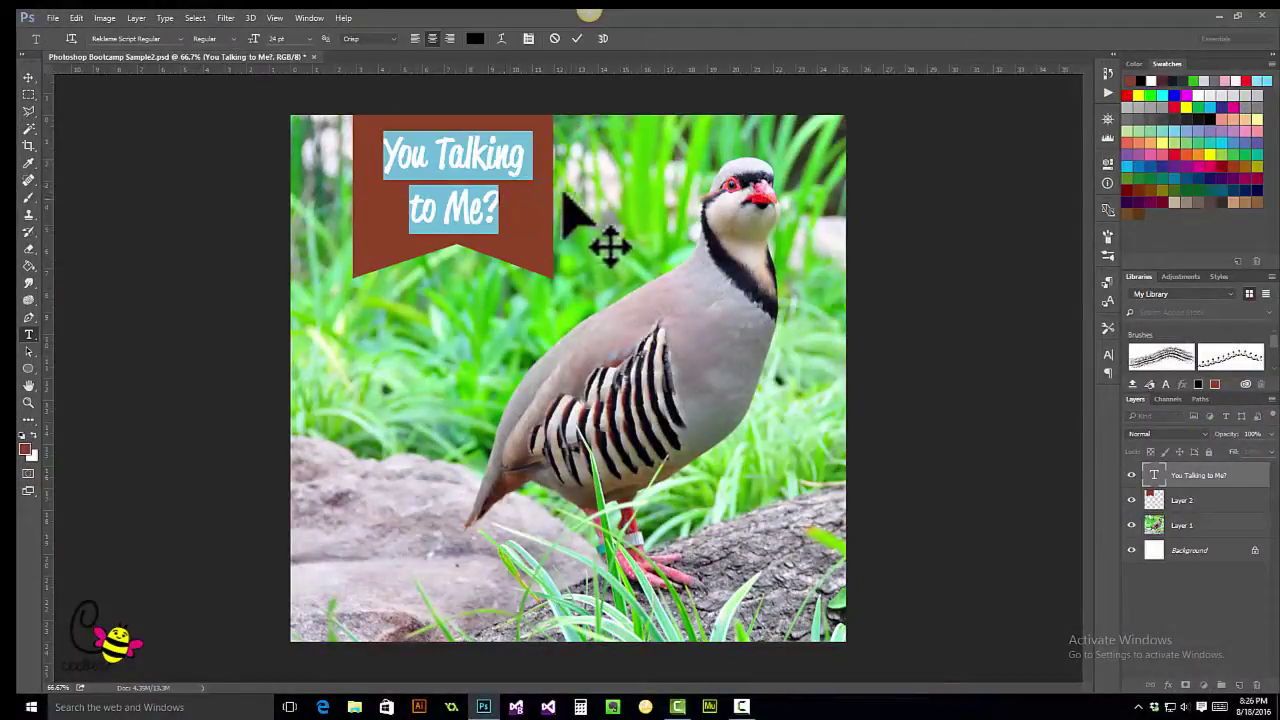
left_click(474, 39)
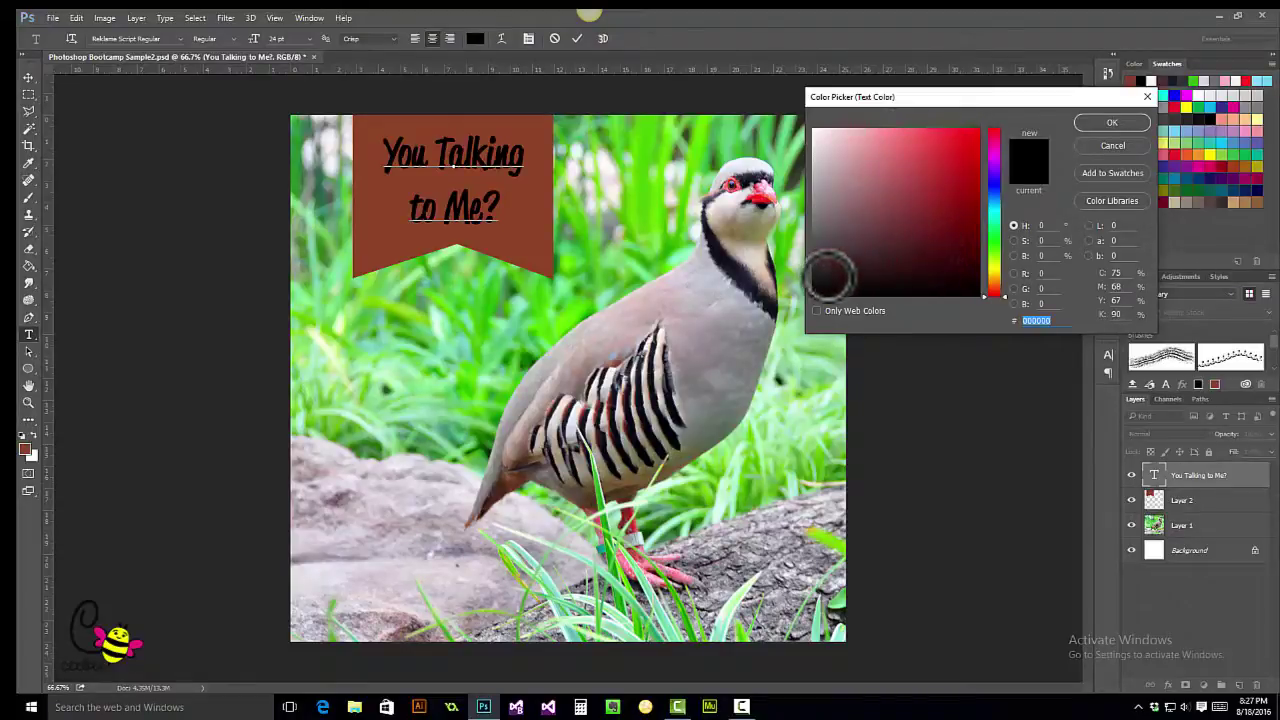
left_click(830, 274)
key("Return")
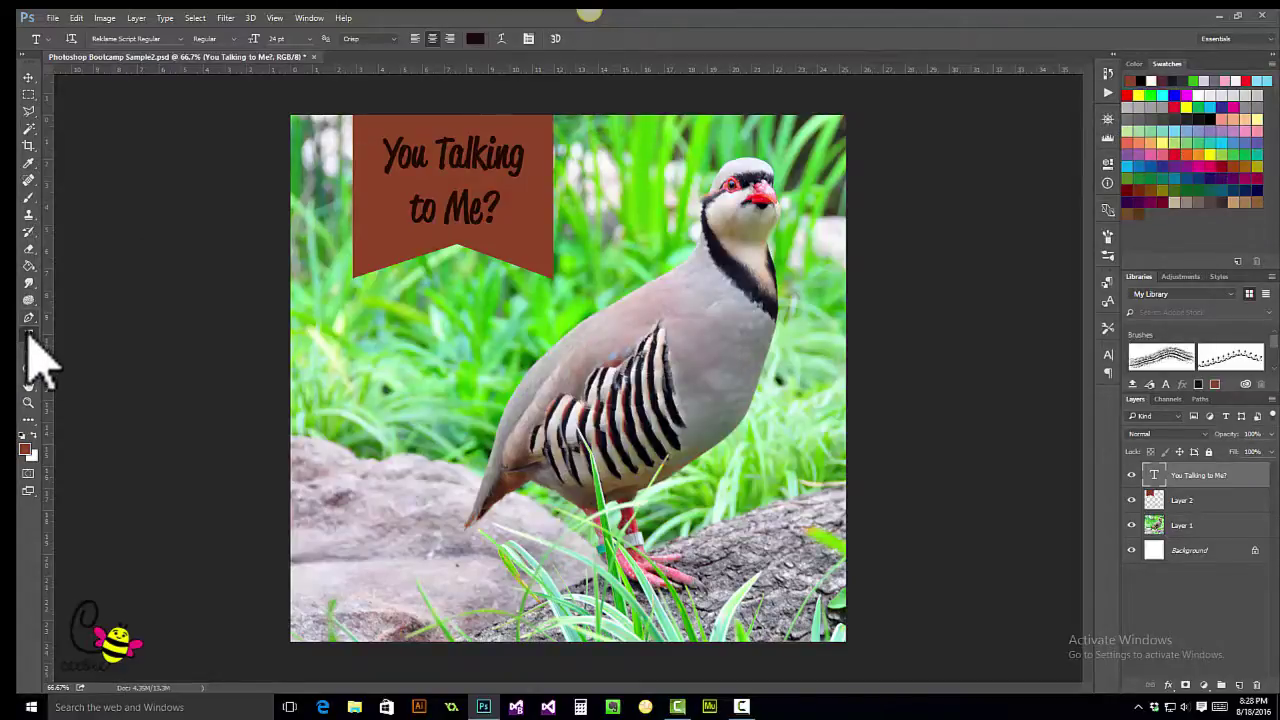
Recolour the whole "You Talking to Me?" text with a magenta swatch and commit it by switching to the Move tool
left_click_drag(27, 335, 27, 335)
left_click(398, 150)
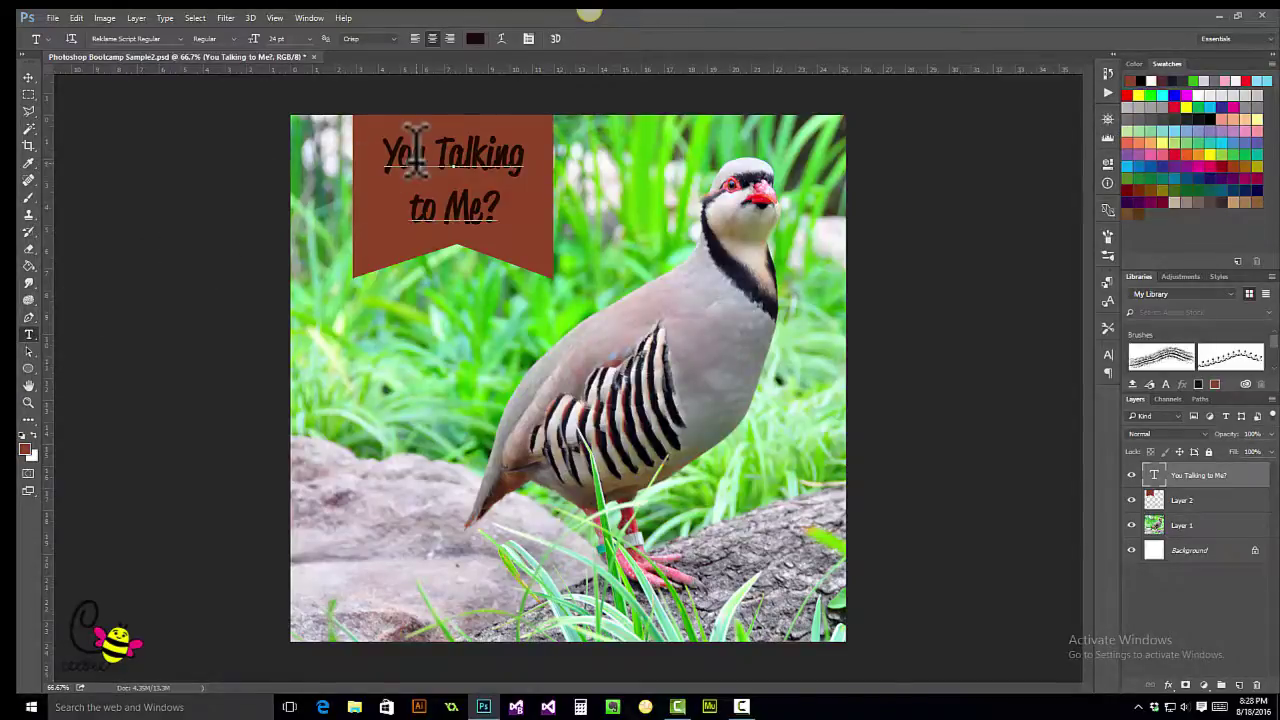
left_click_drag(392, 150, 497, 205)
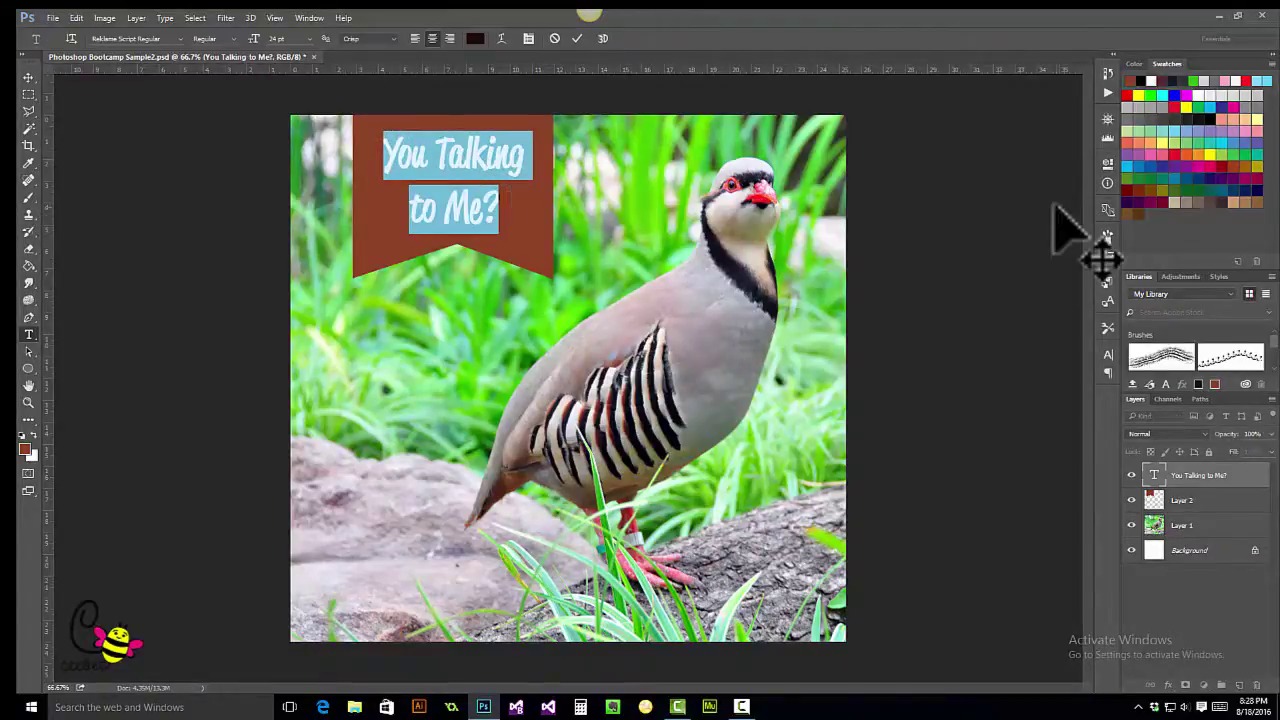
left_click(1236, 99)
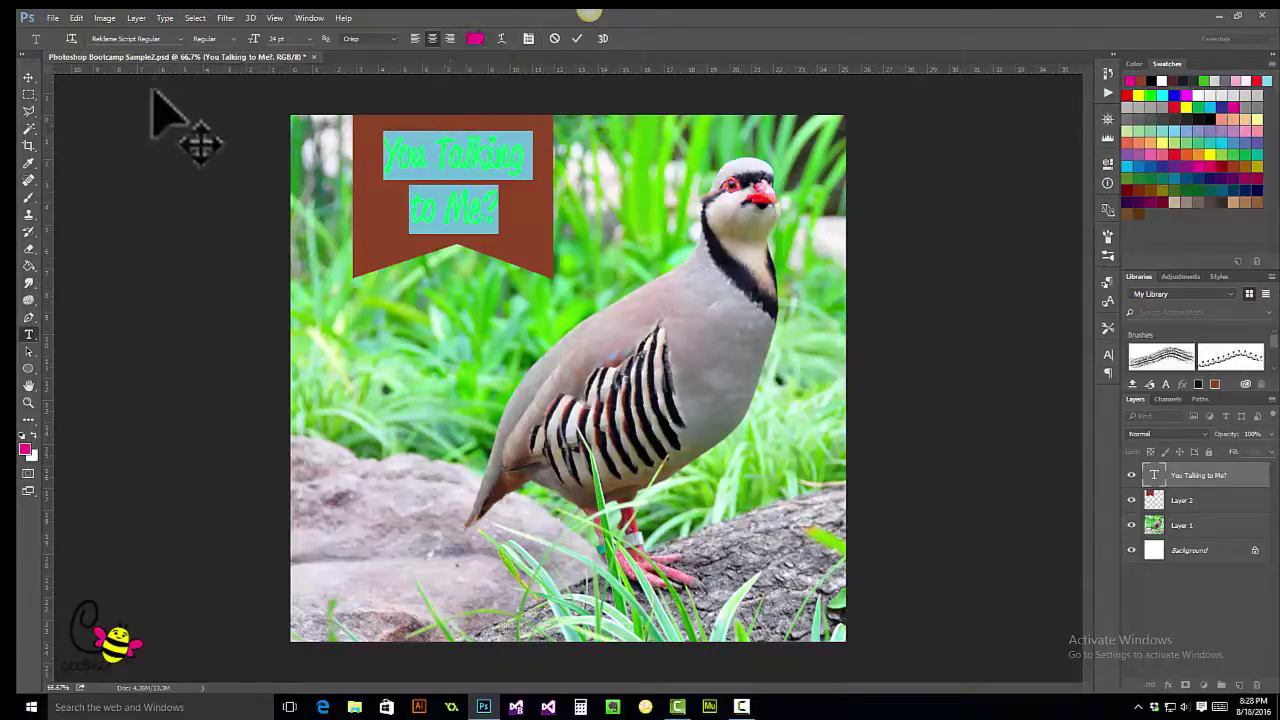
left_click(28, 77)
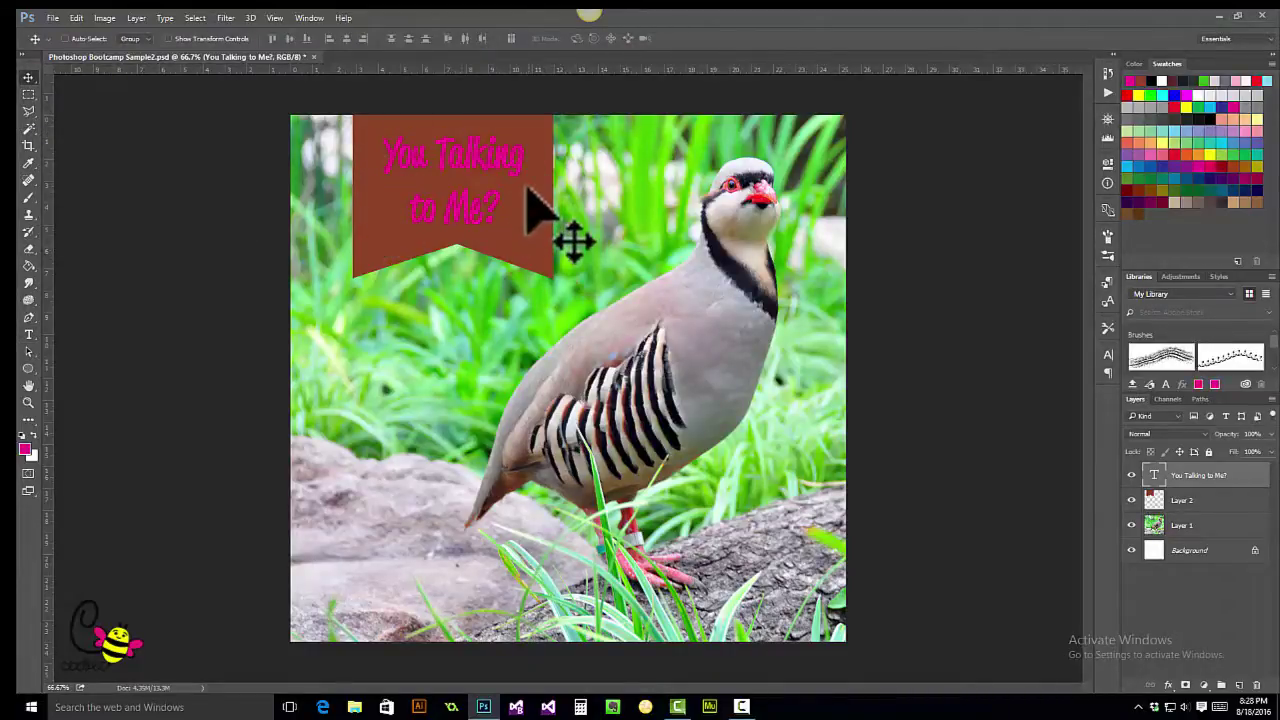
Recolour the whole "You Talking to Me?" text in a very dark brown from the orange hue range and commit it
left_click(28, 335)
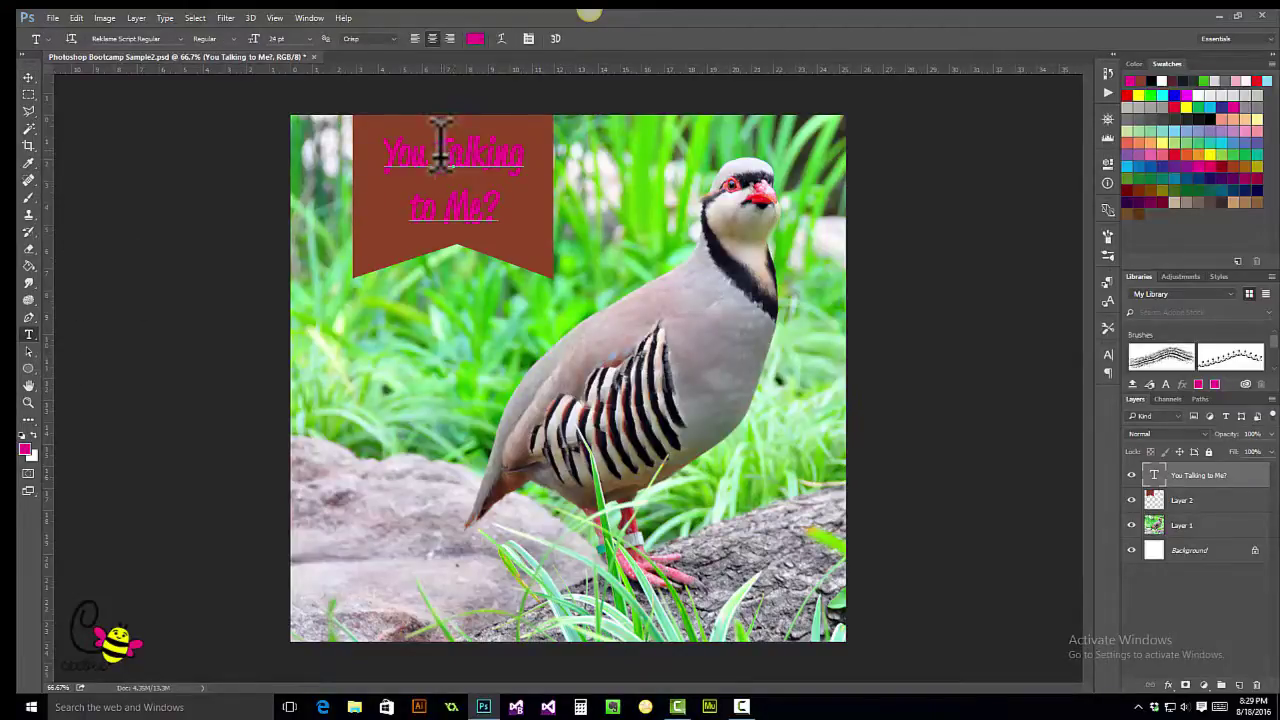
left_click_drag(441, 150, 498, 203)
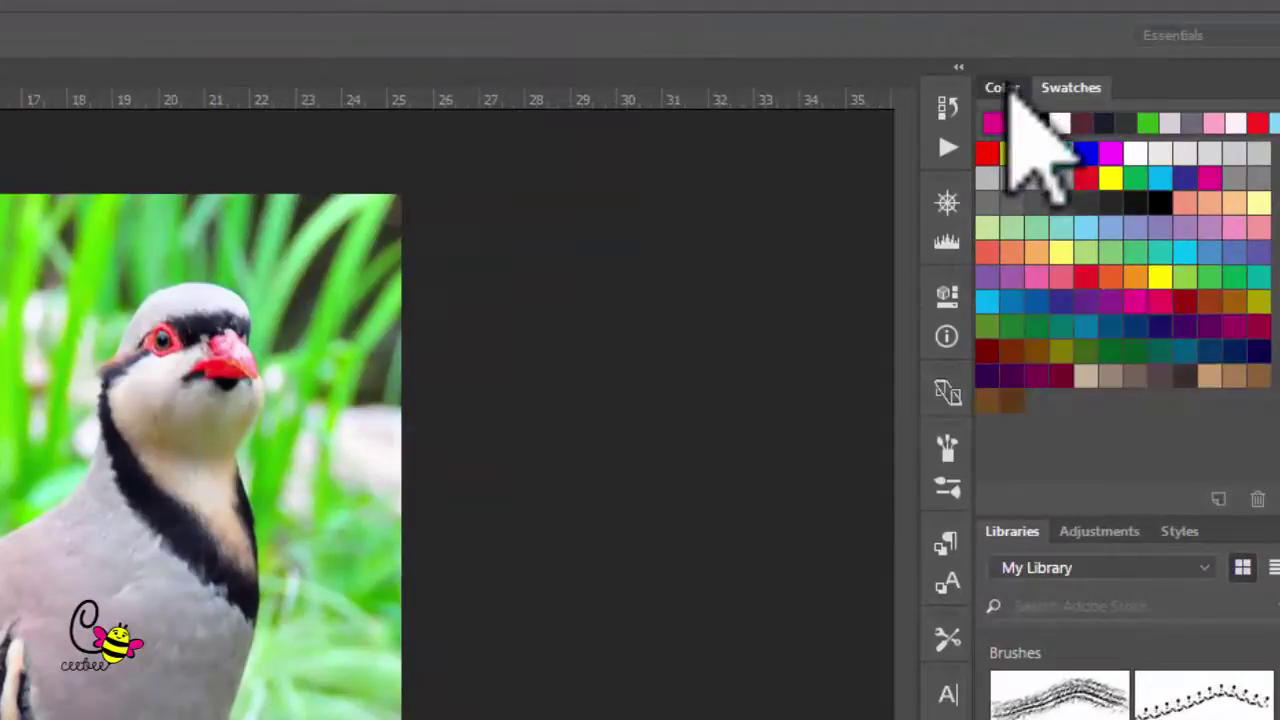
left_click(1002, 88)
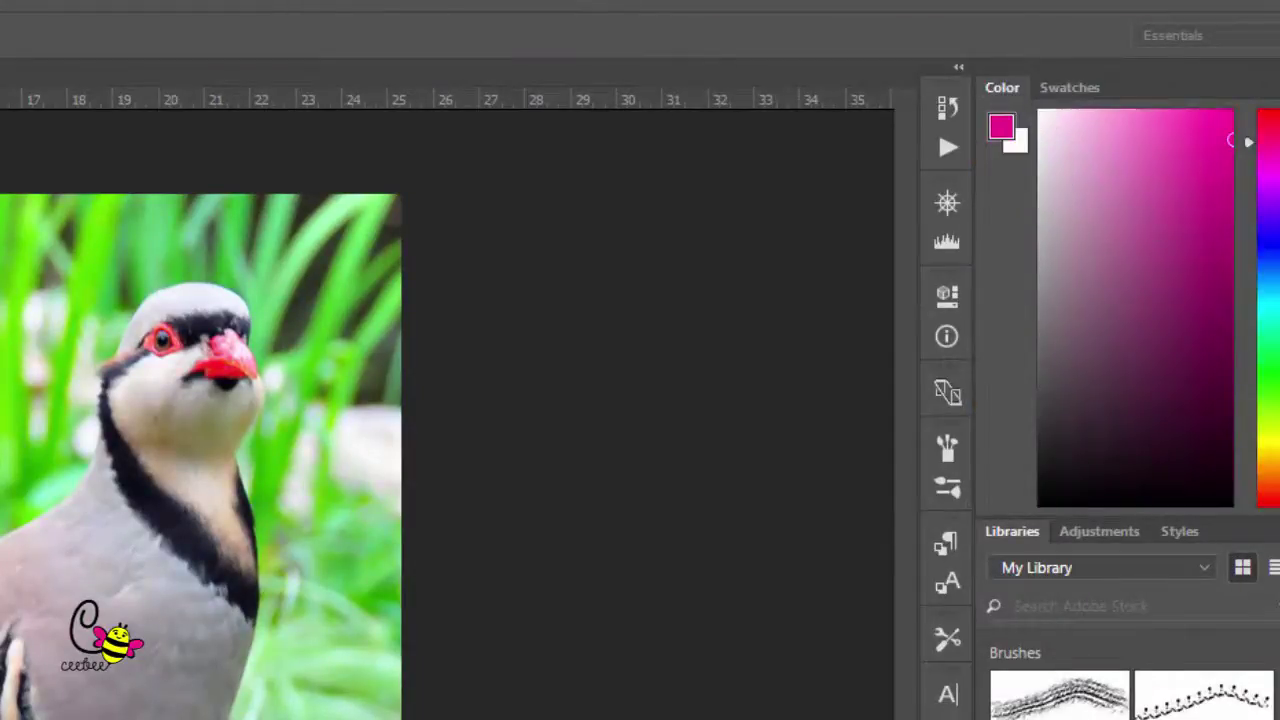
left_click_drag(1272, 455, 1266, 474)
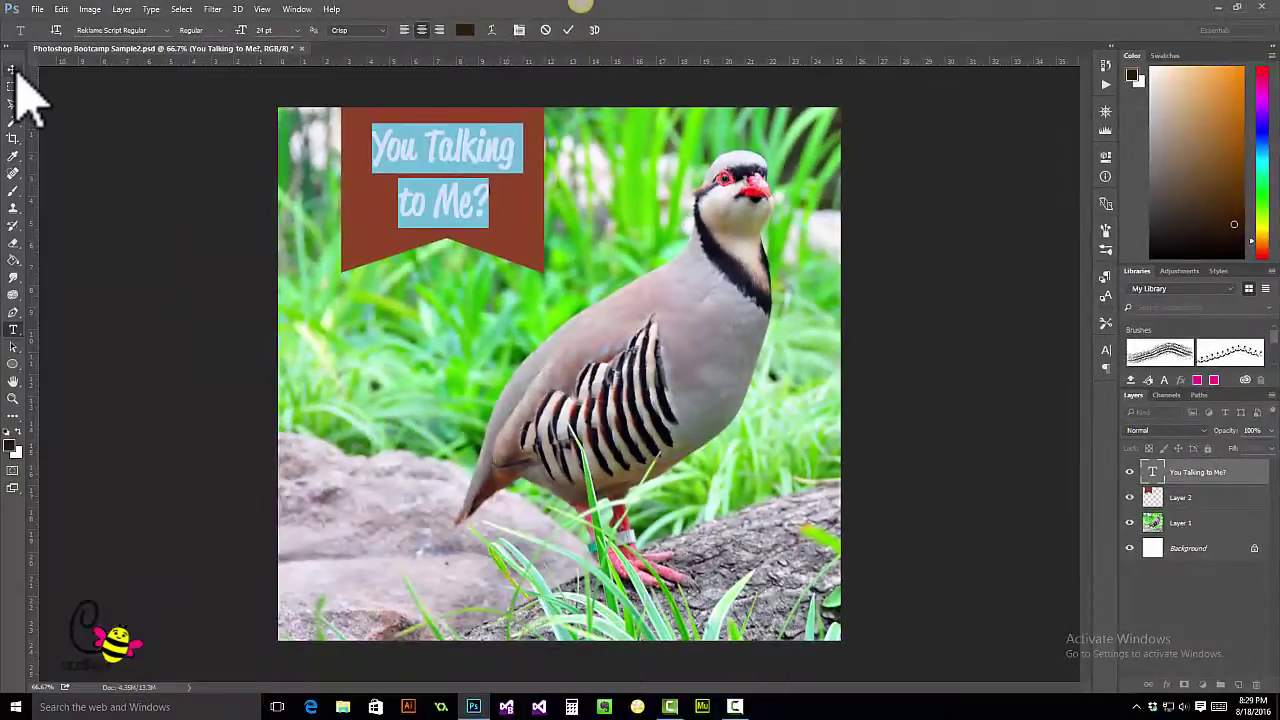
left_click(13, 70)
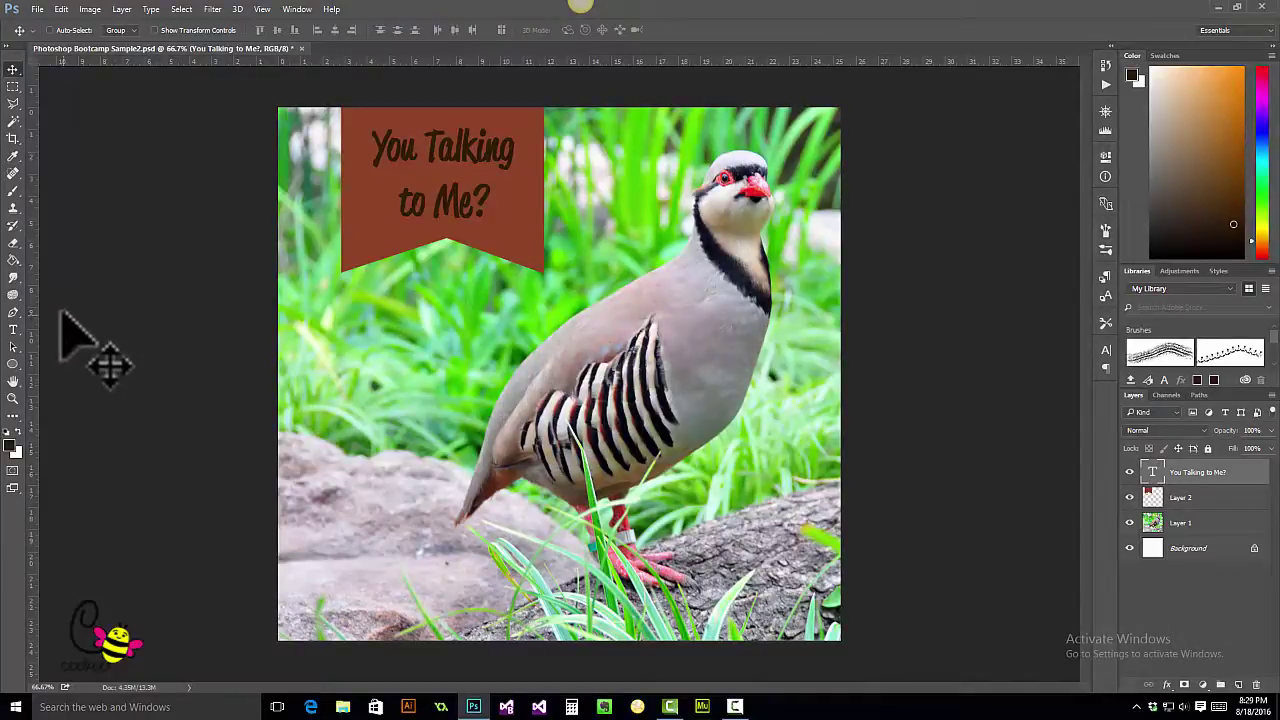
Sample a dark blue-black from the partridge's neck band as the foreground colour with the Eyedropper tool
left_click(13, 330)
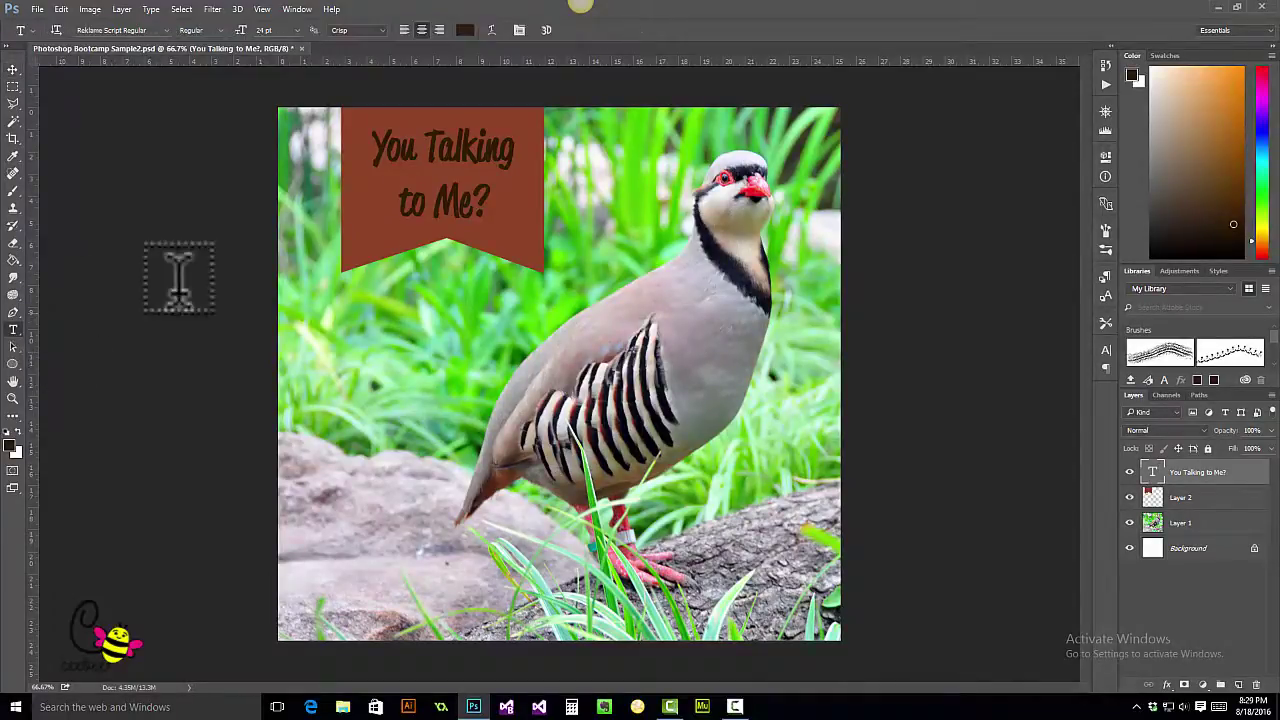
left_click_drag(368, 135, 492, 206)
left_click(13, 156)
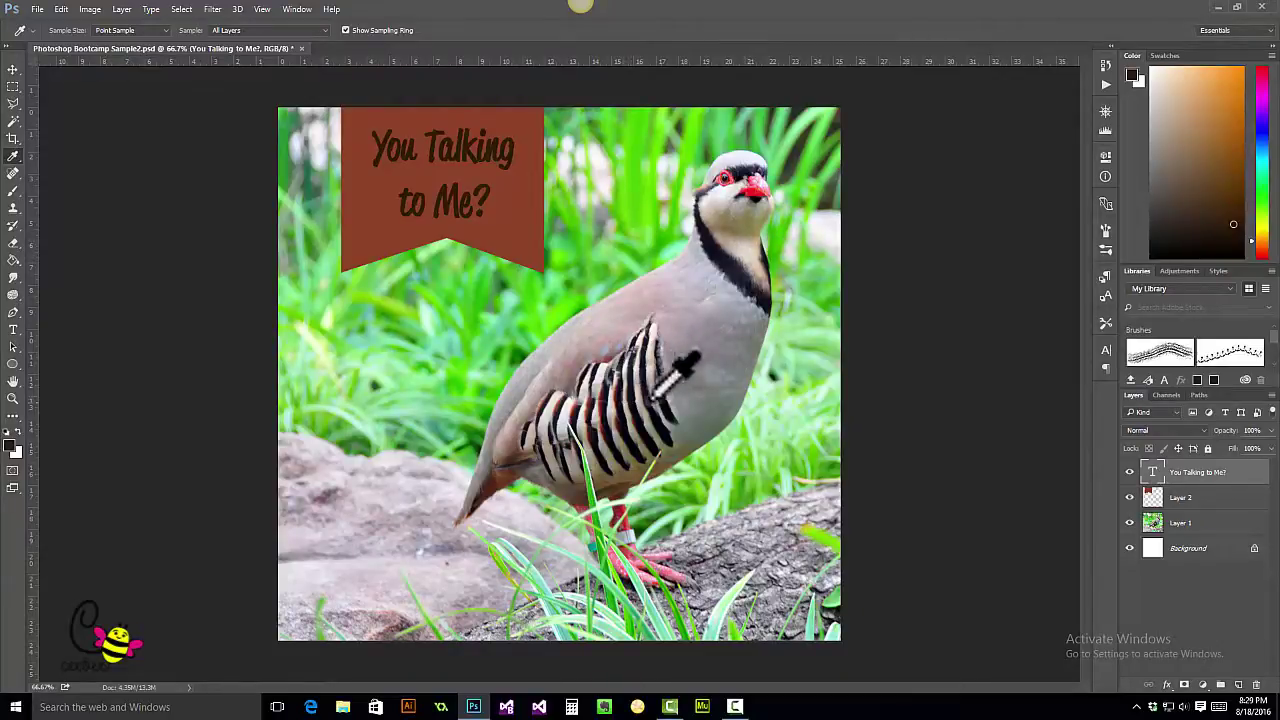
left_click(737, 270)
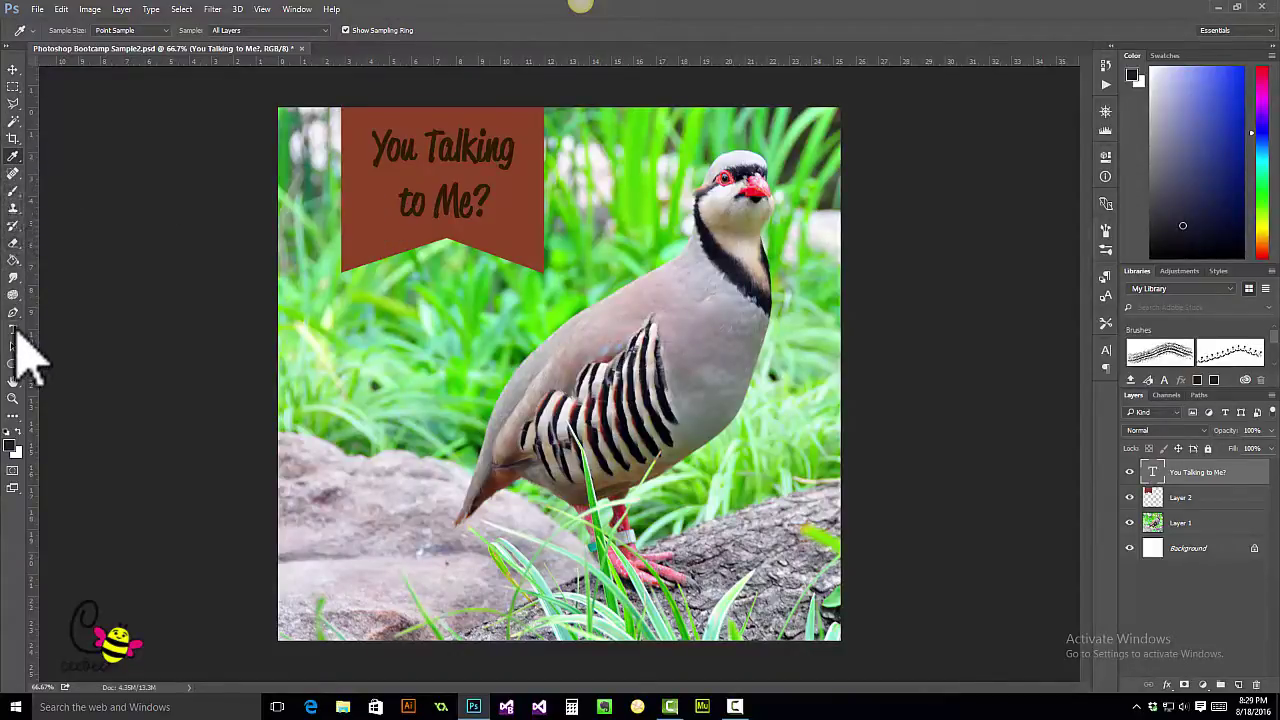
Apply the foreground colour #1d202d to the whole "You Talking to Me?" text and commit the edit
left_click(13, 330)
left_click(378, 145)
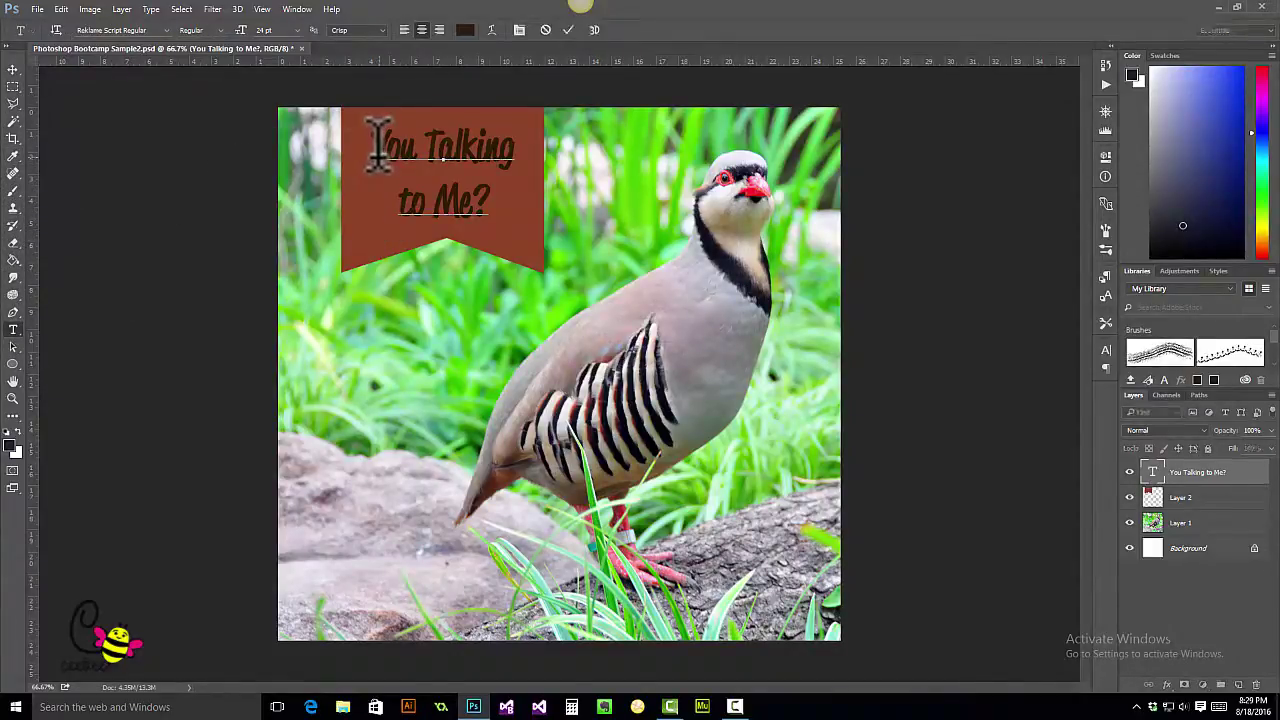
left_click_drag(378, 145, 488, 195)
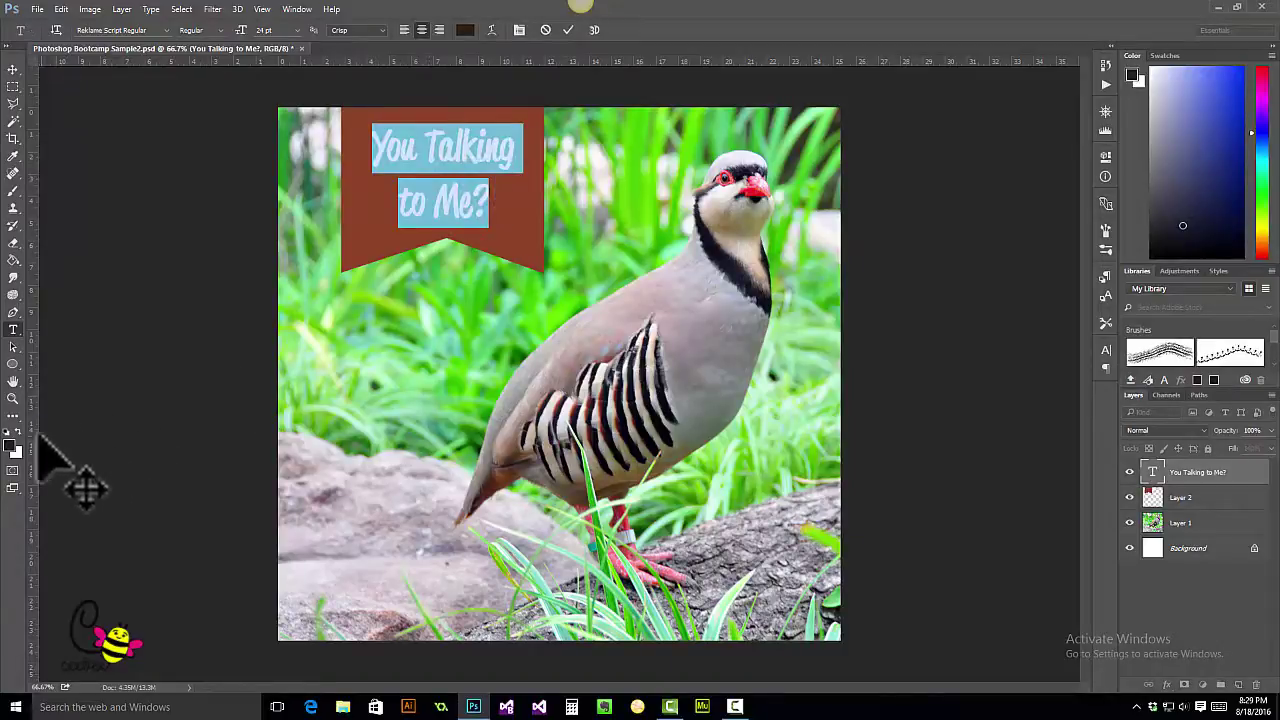
left_click(11, 444)
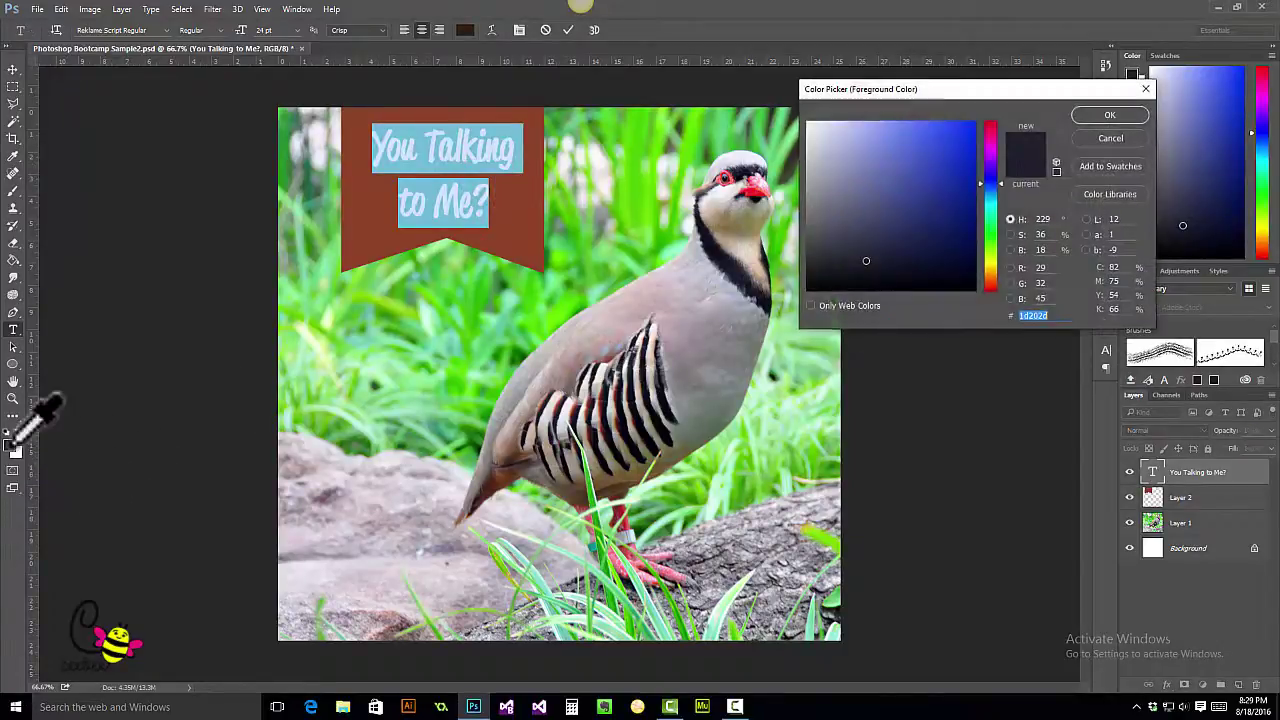
left_click(1108, 117)
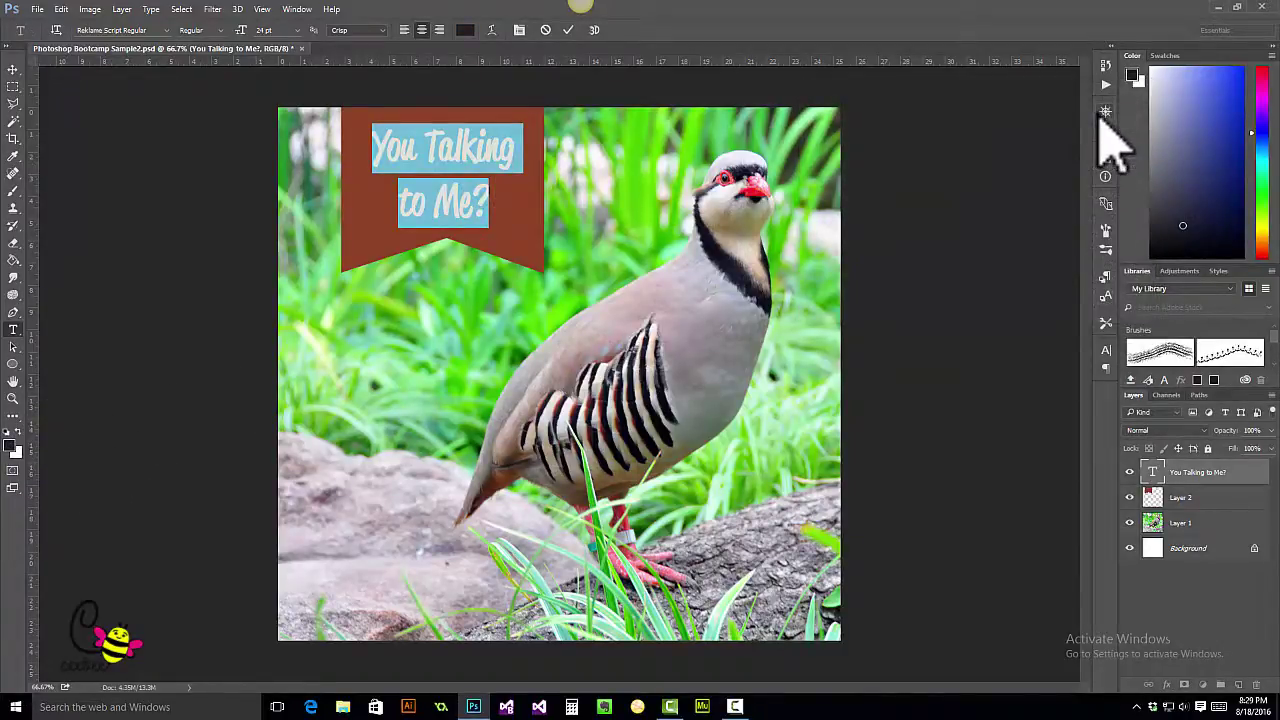
left_click(13, 70)
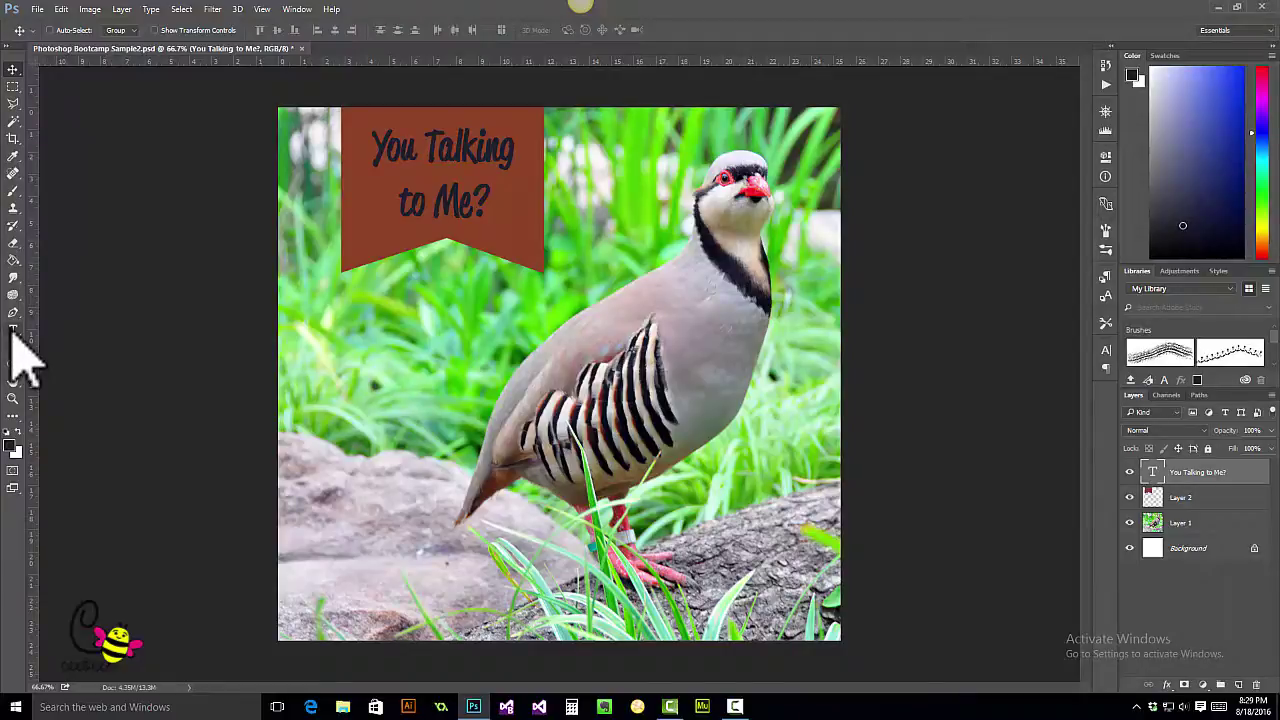
Recolour the whole "You Talking to Me?" text with a pale yellow swatch and commit the edit
left_click(13, 330)
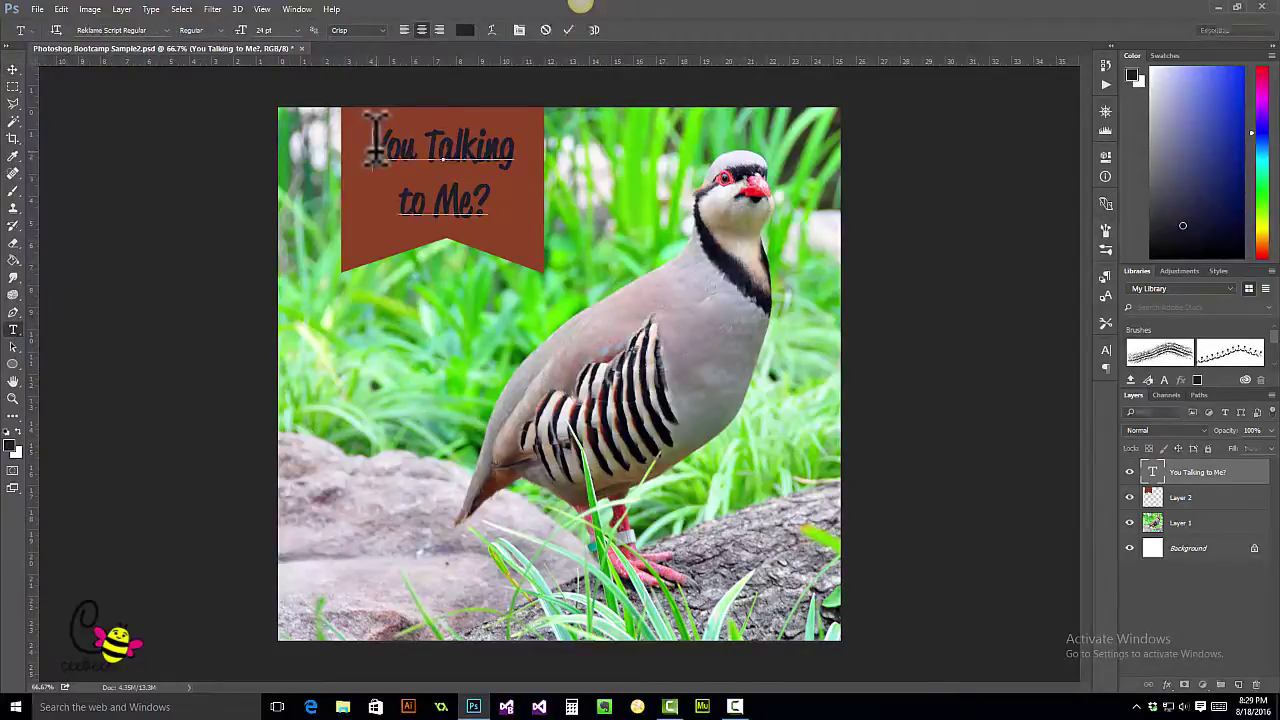
left_click_drag(378, 140, 523, 194)
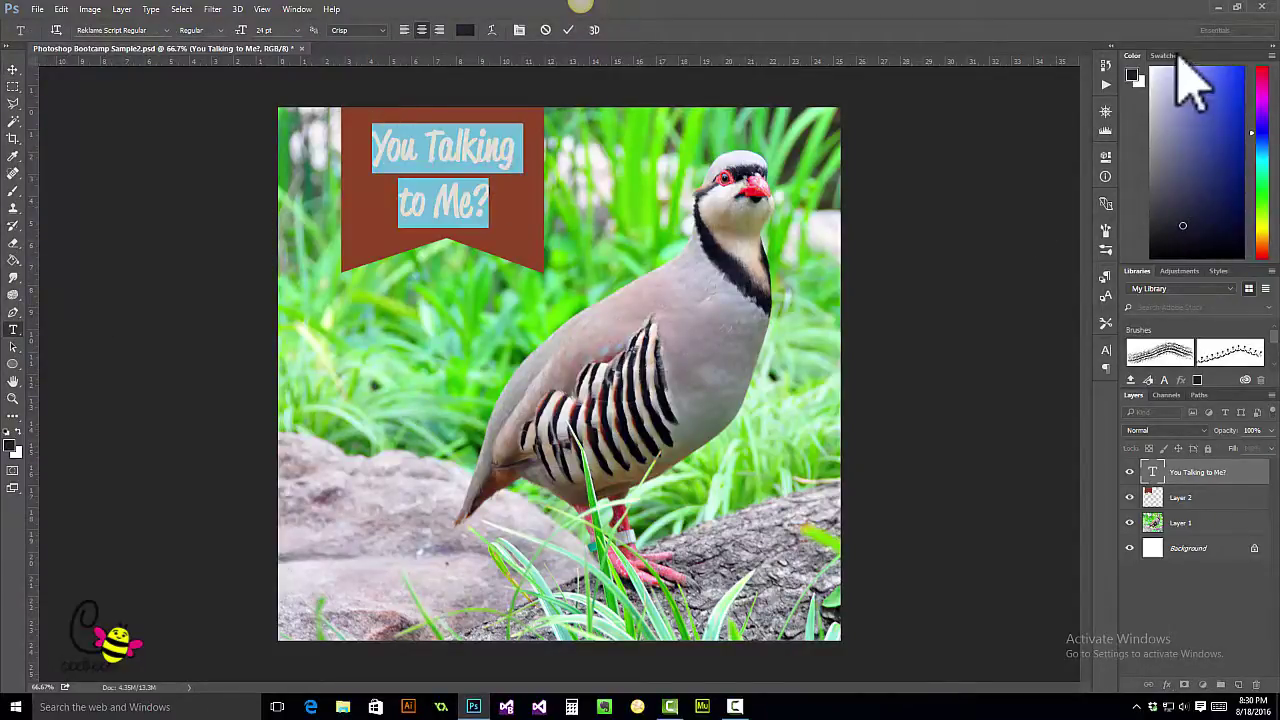
left_click(1168, 58)
left_click(1260, 100)
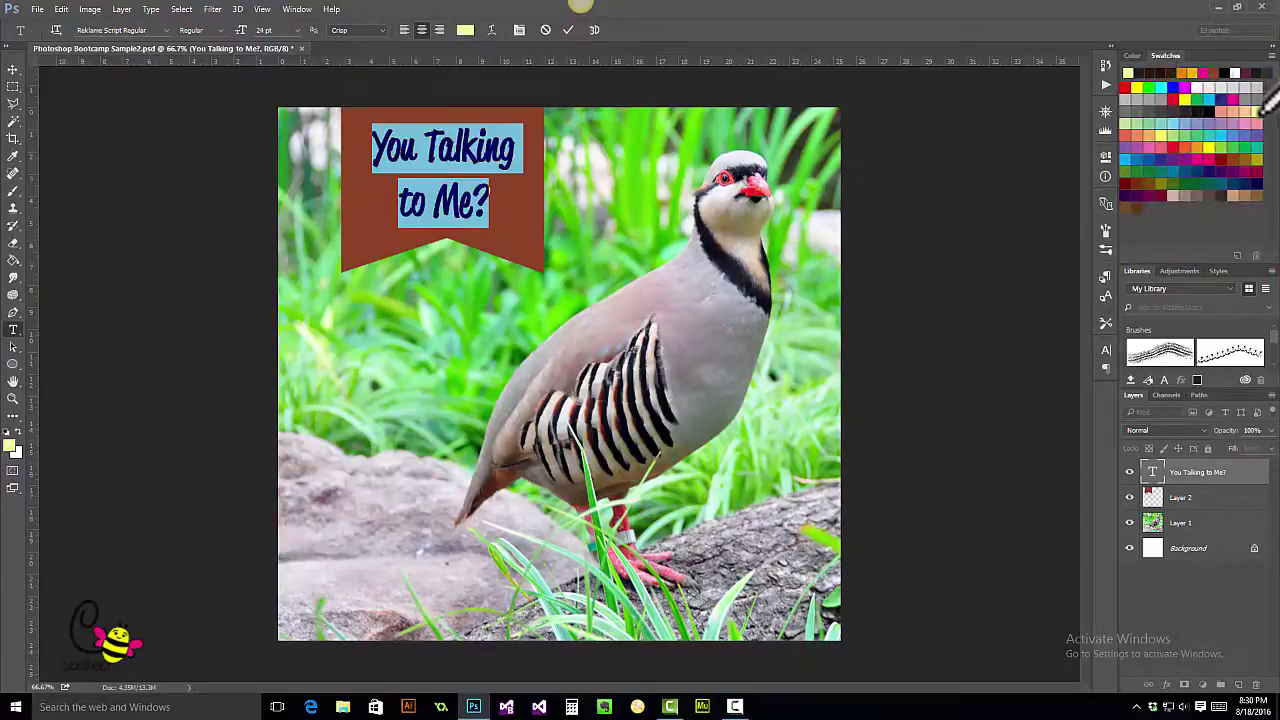
left_click(13, 69)
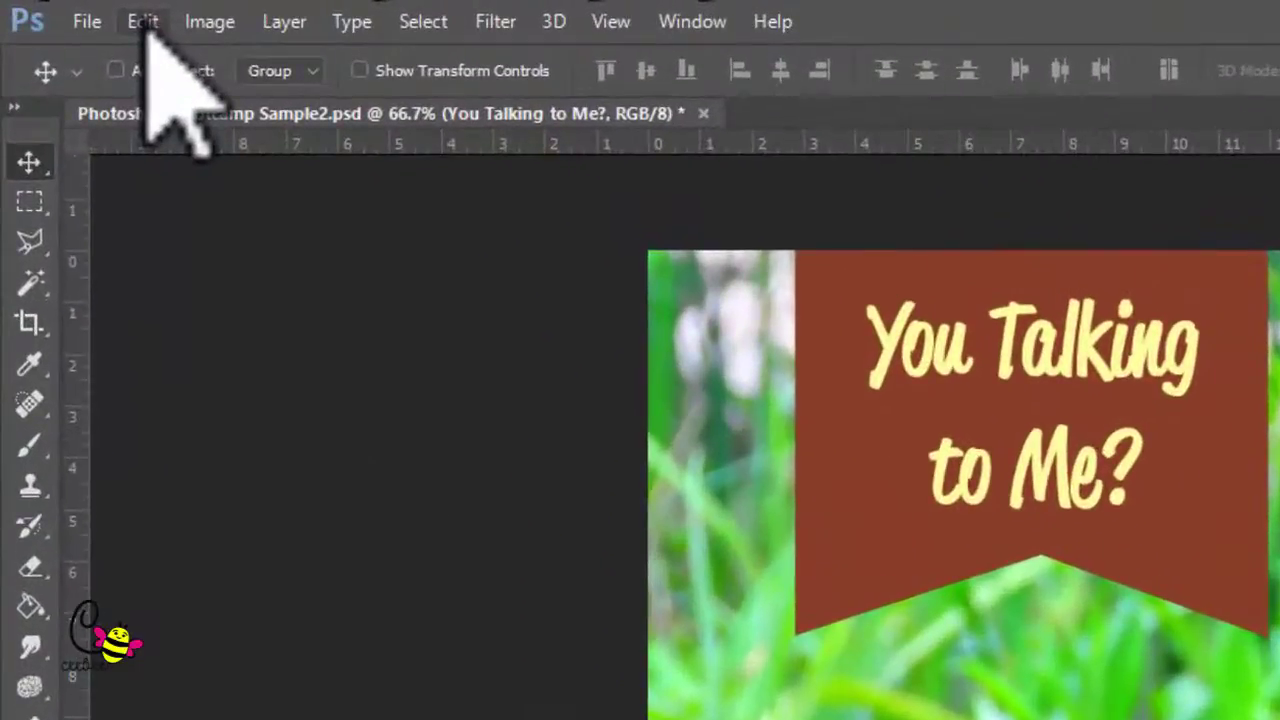
Step backward five times through the text colour changes to restore the very dark reddish black text
left_click(146, 28)
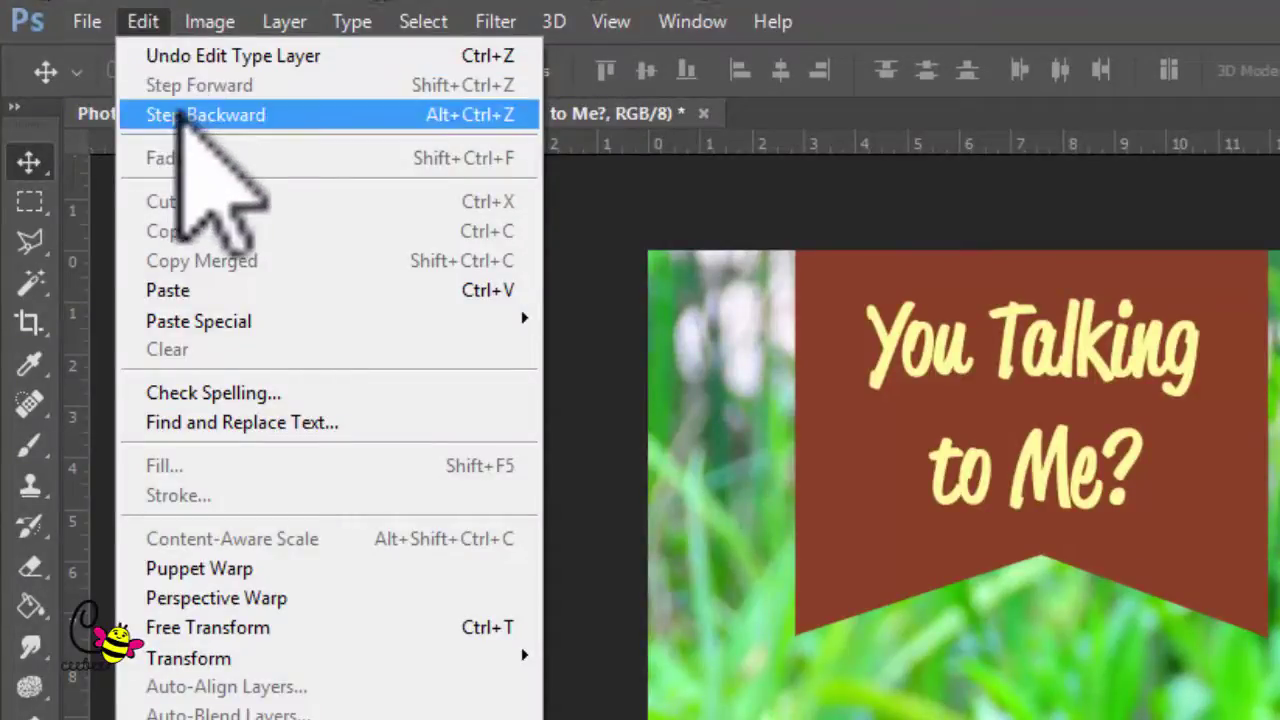
left_click(180, 114)
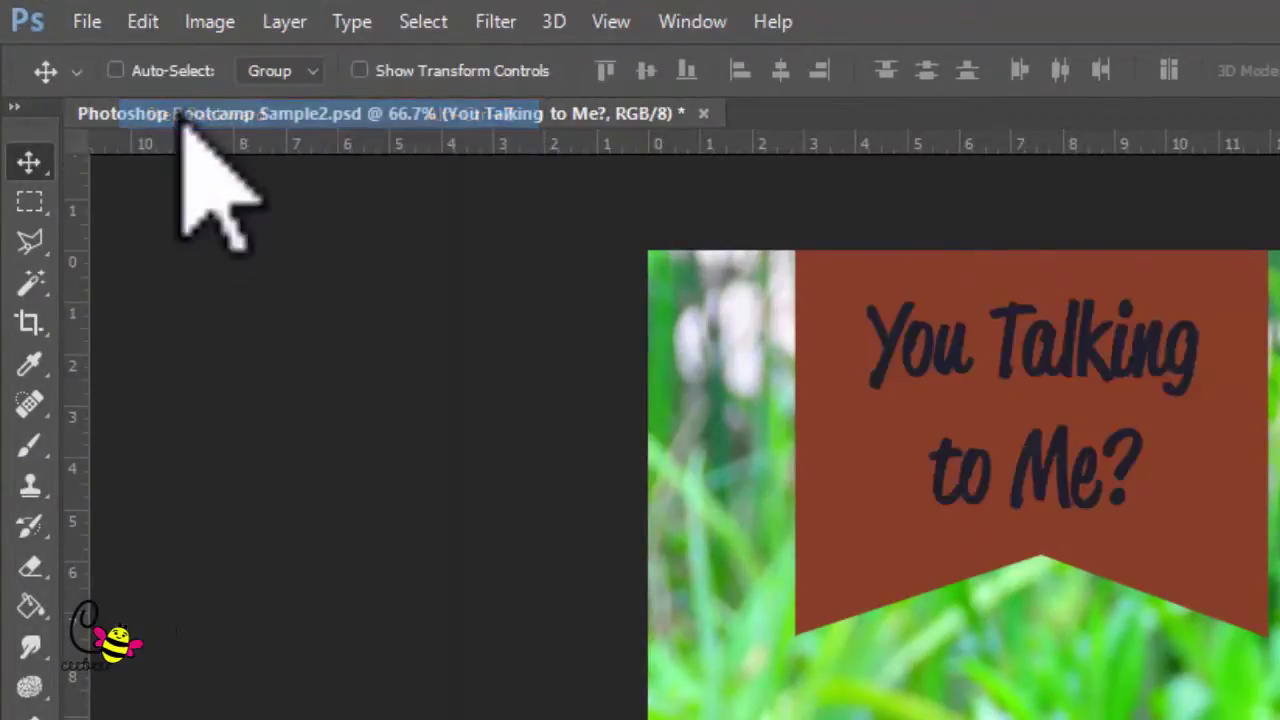
left_click(145, 21)
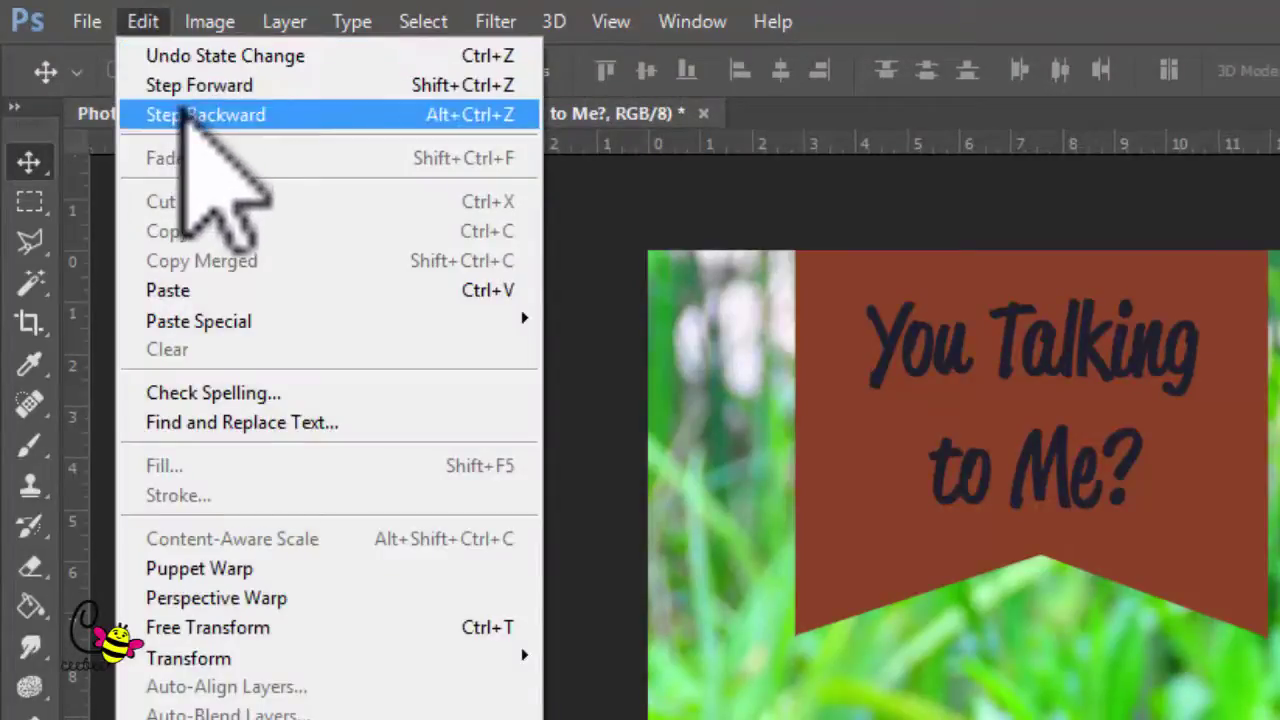
left_click(180, 114)
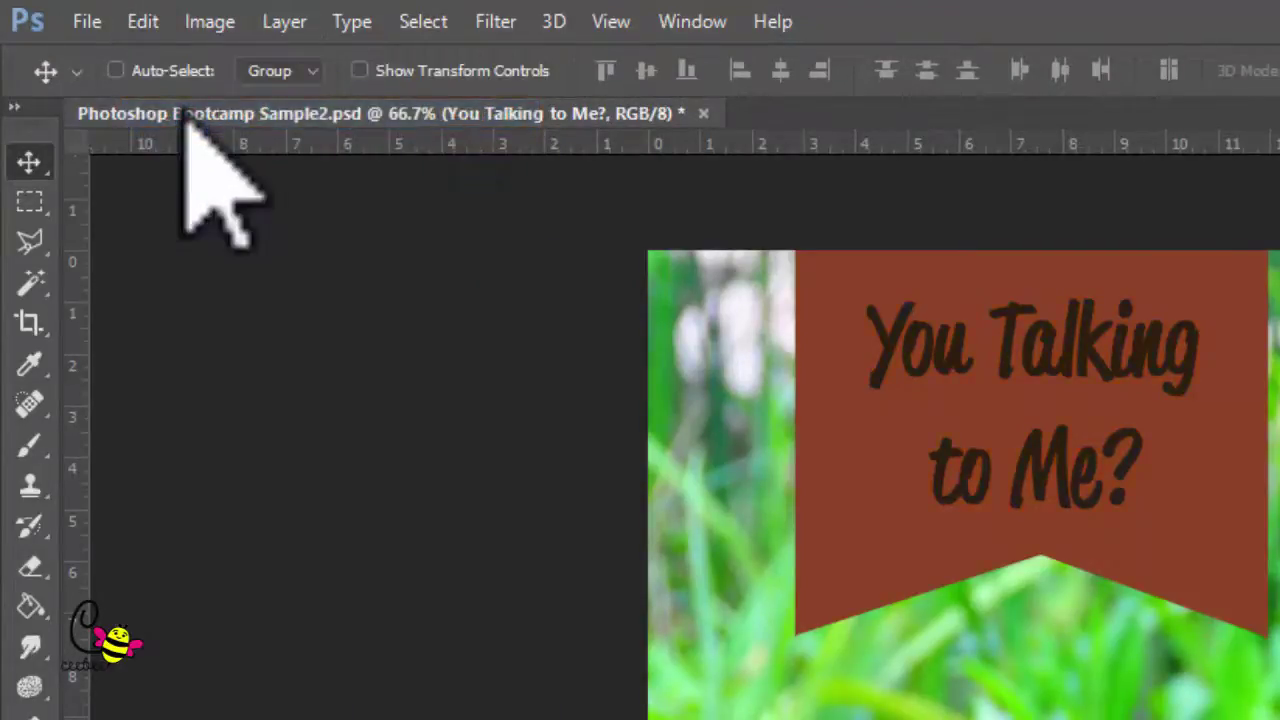
left_click(142, 21)
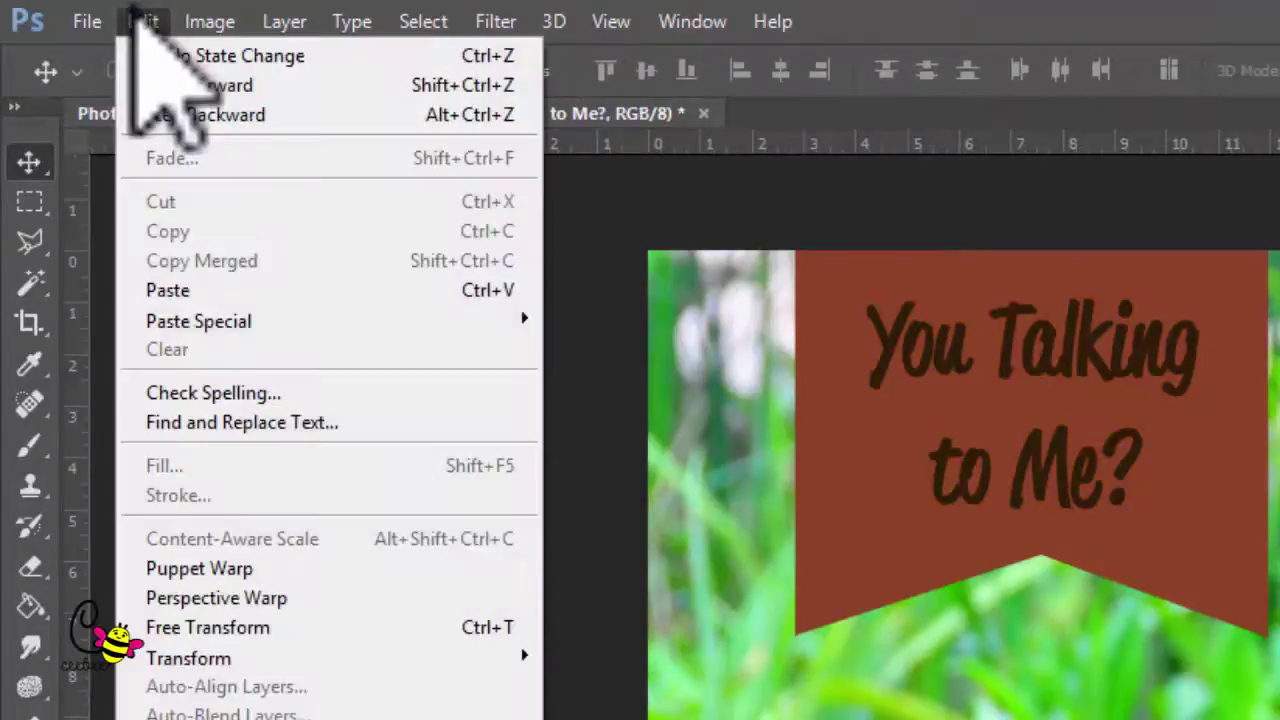
left_click(165, 115)
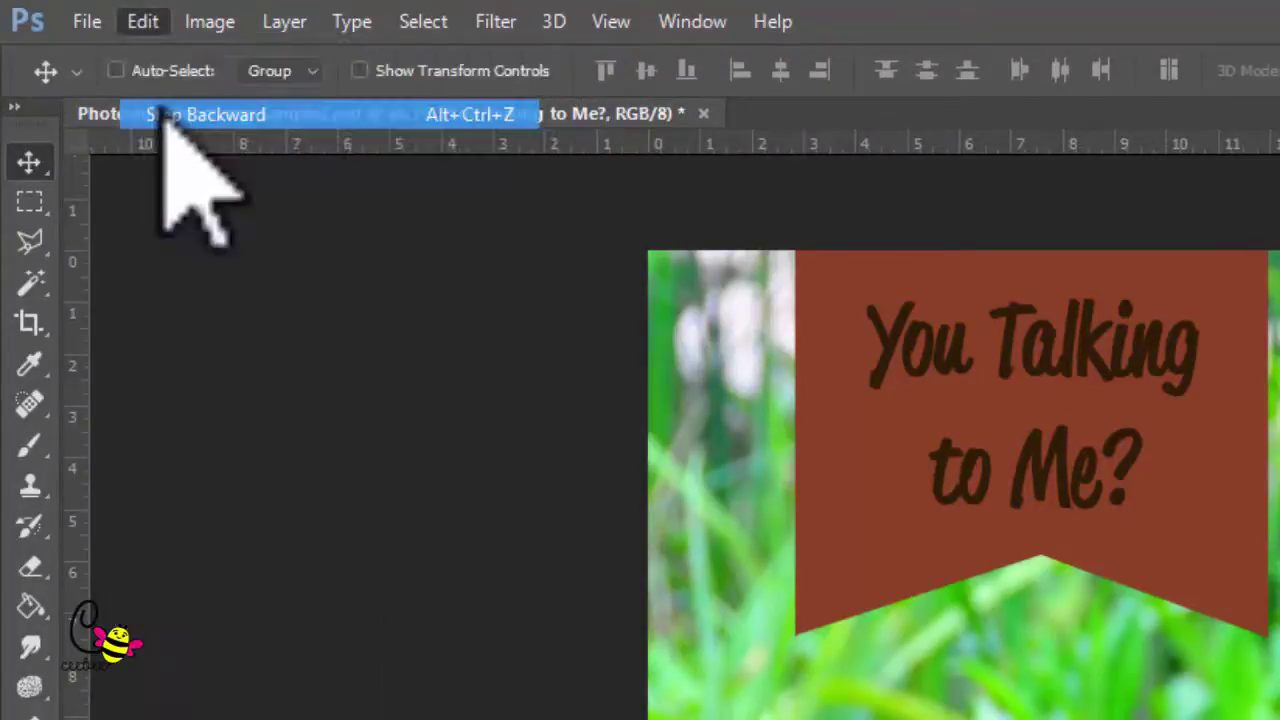
left_click(143, 20)
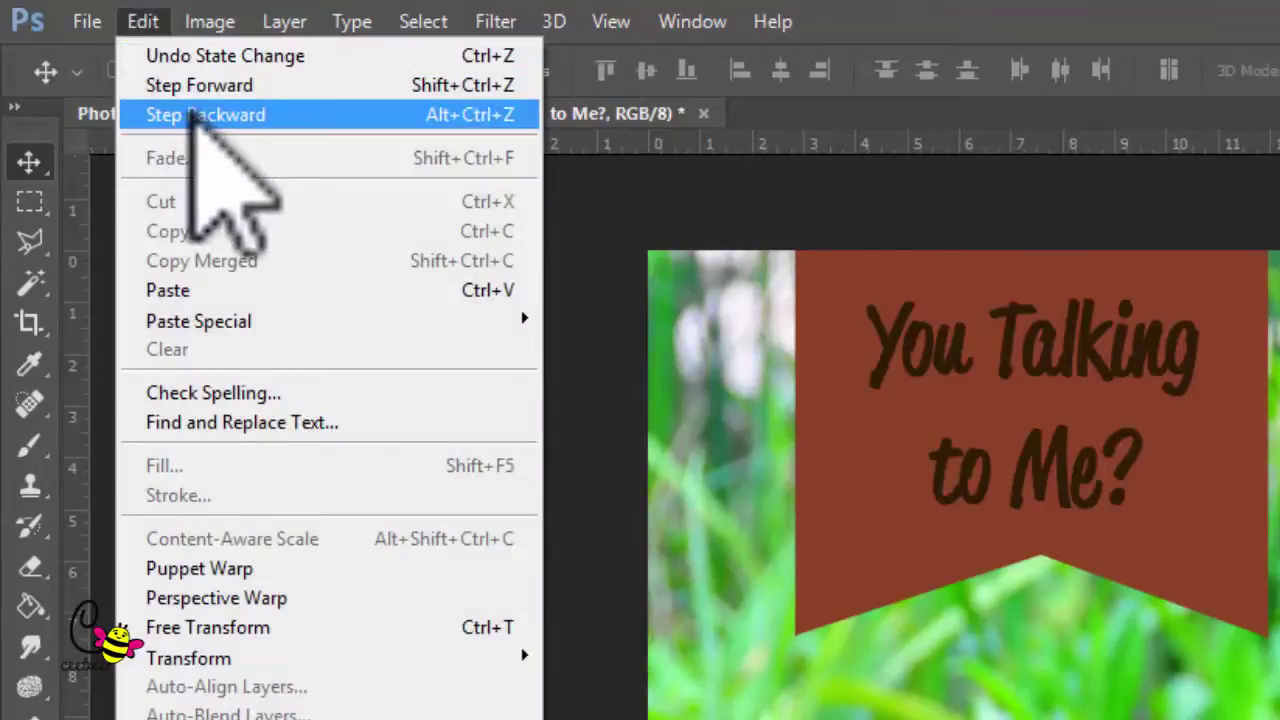
left_click(190, 114)
left_click(142, 22)
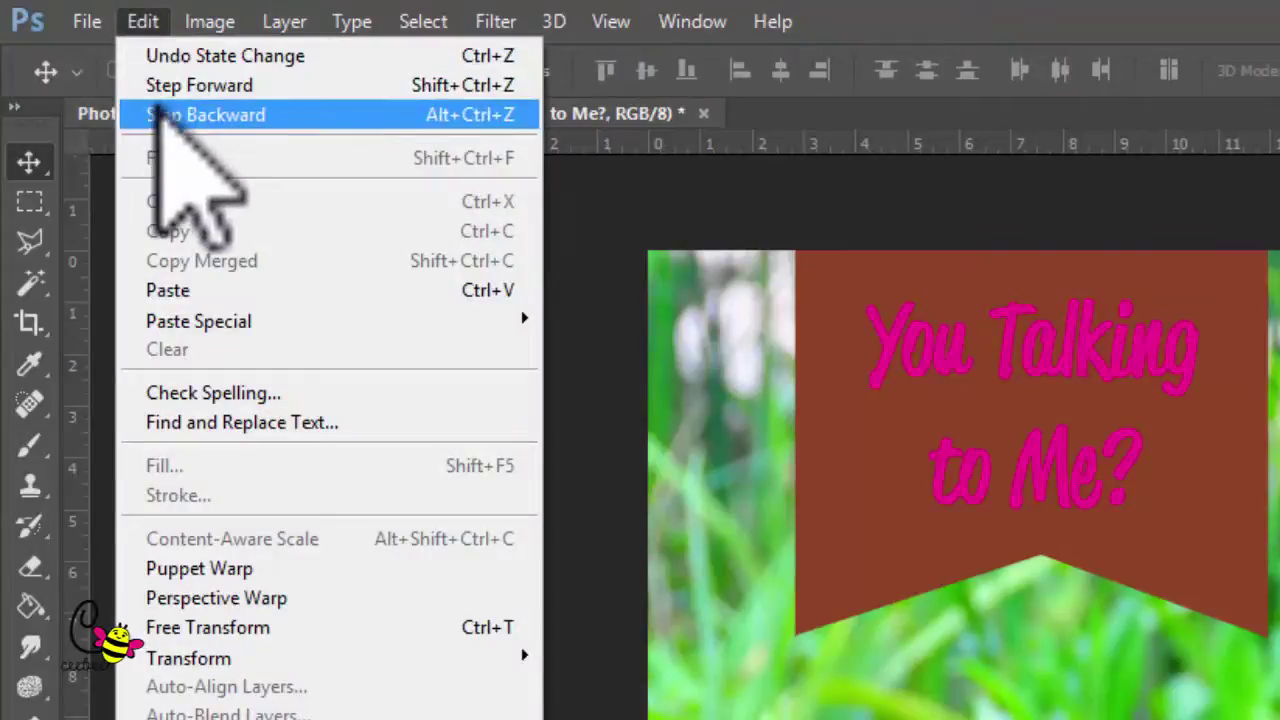
left_click(155, 114)
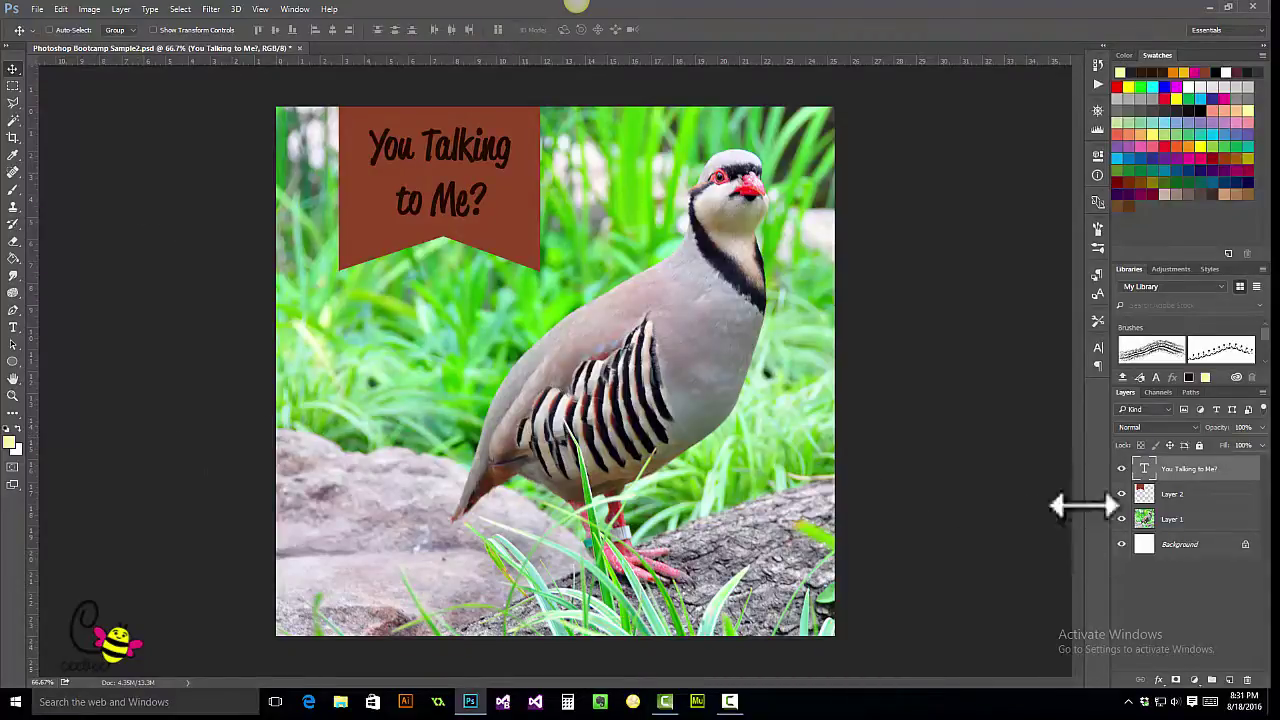
Paint a trial pale yellow stroke on Layer 2 with the 100 px soft Brush, then undo it
left_click(1180, 494)
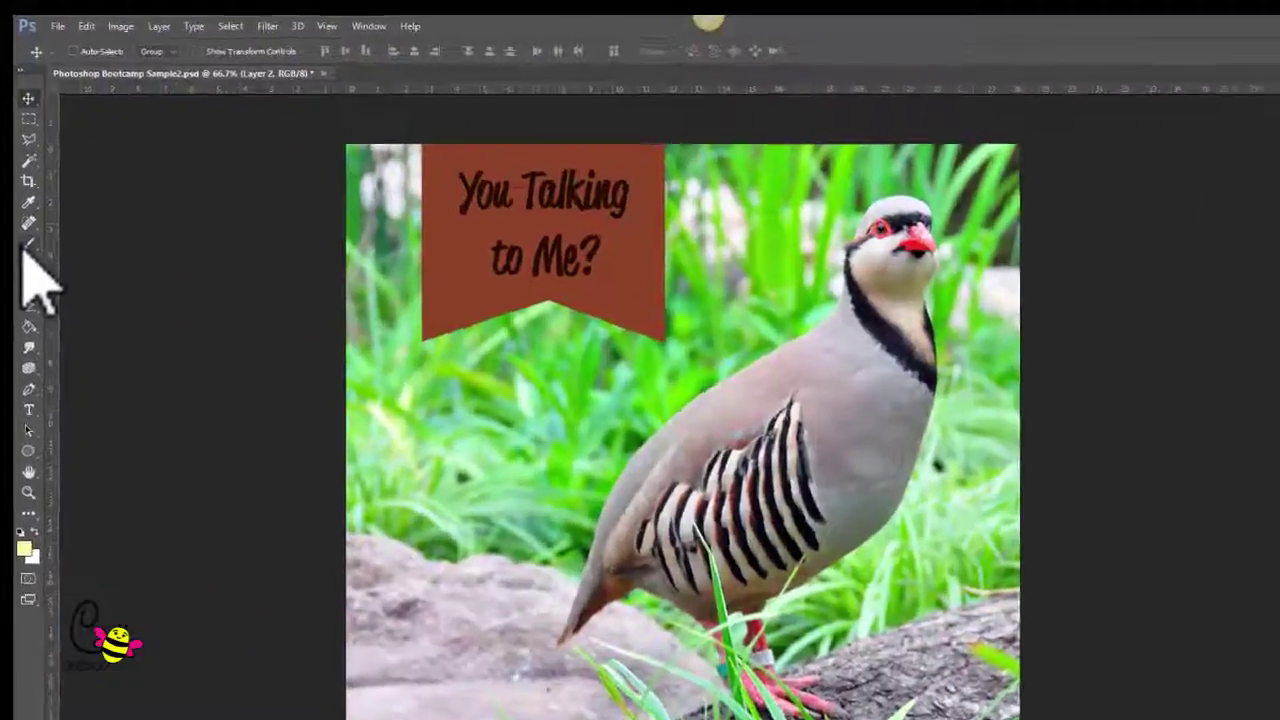
left_click(32, 277)
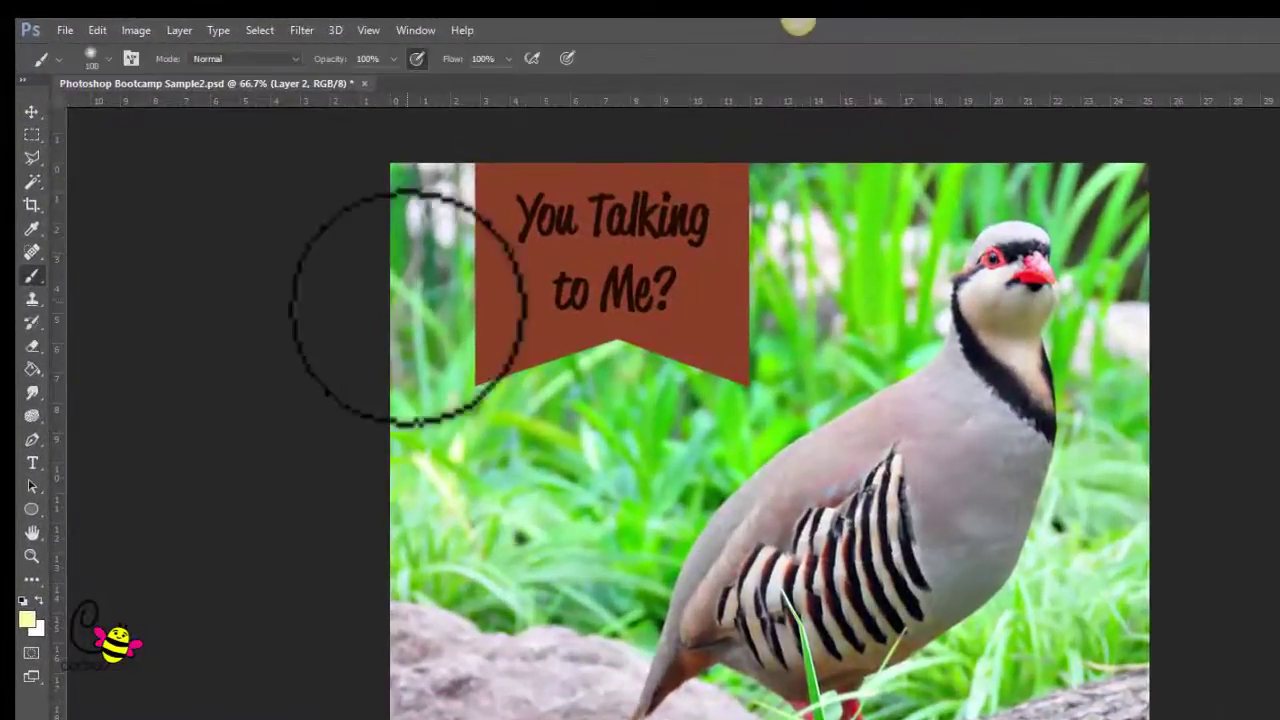
left_click_drag(435, 337, 635, 378)
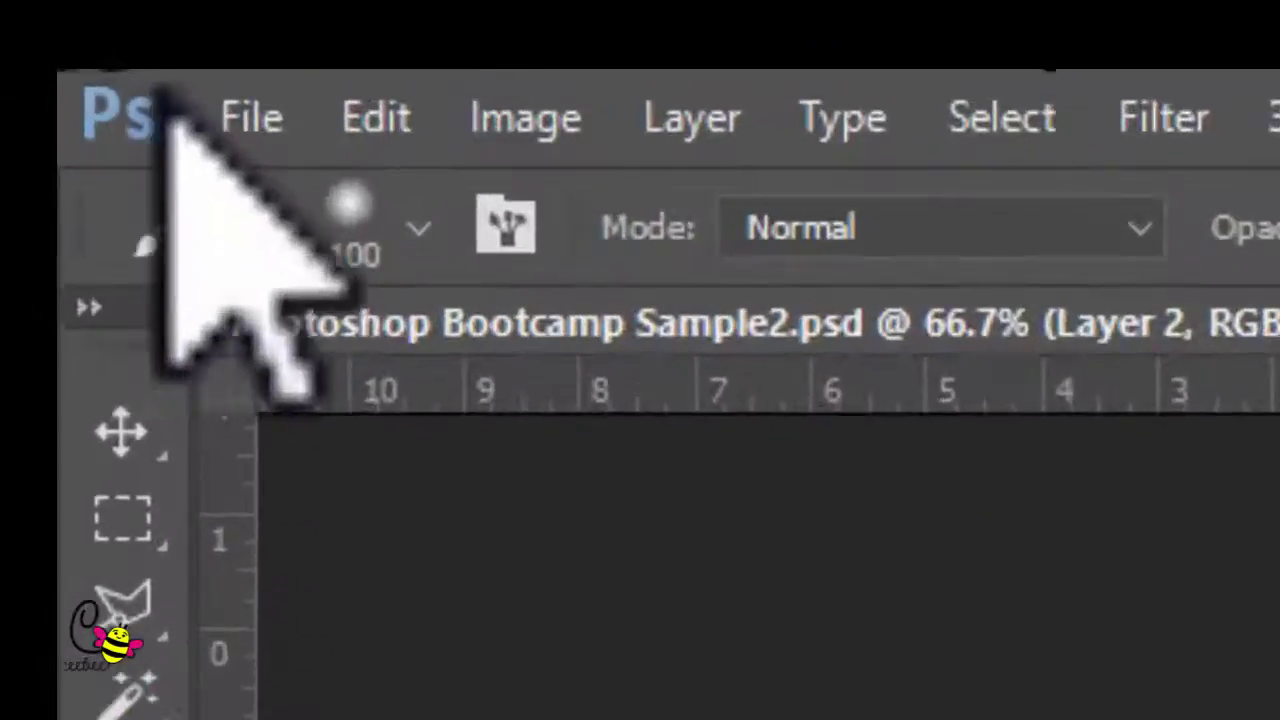
left_click(97, 30)
left_click(500, 215)
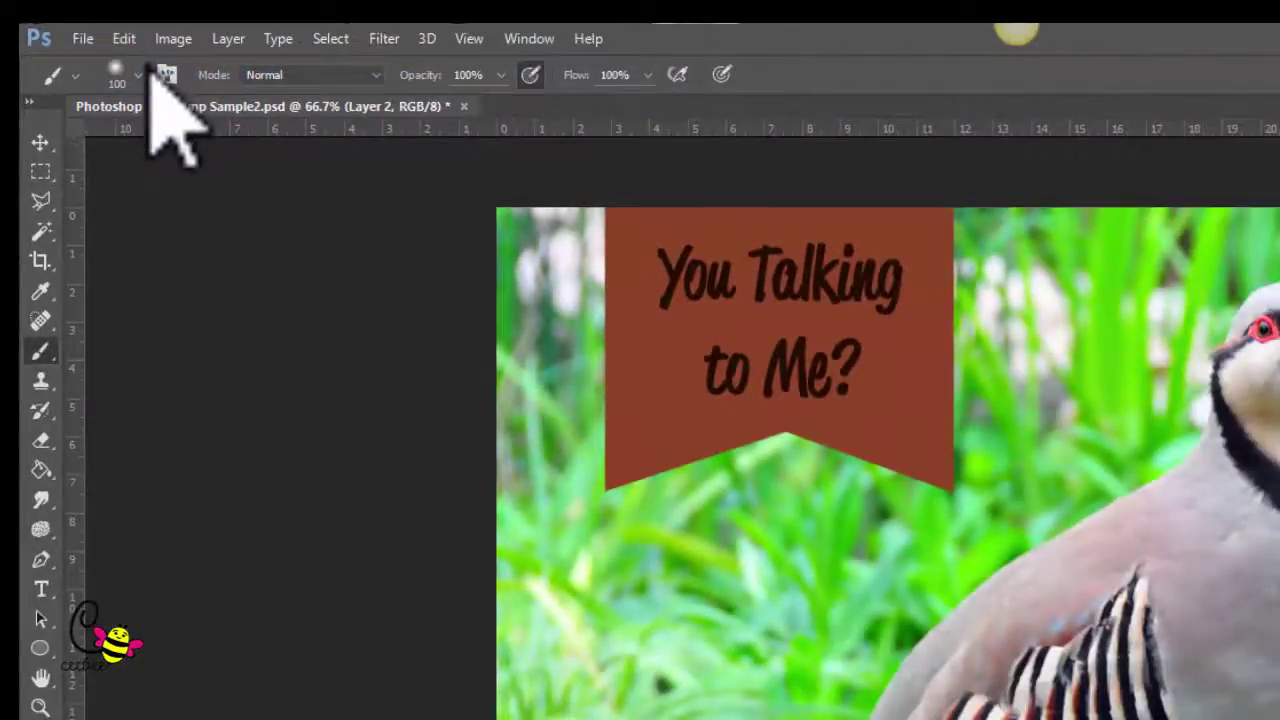
Paint three soft pale yellow brush strokes on Layer 2: below the banner, across its right edge and onto the partridge's back
left_click_drag(549, 543, 1014, 529)
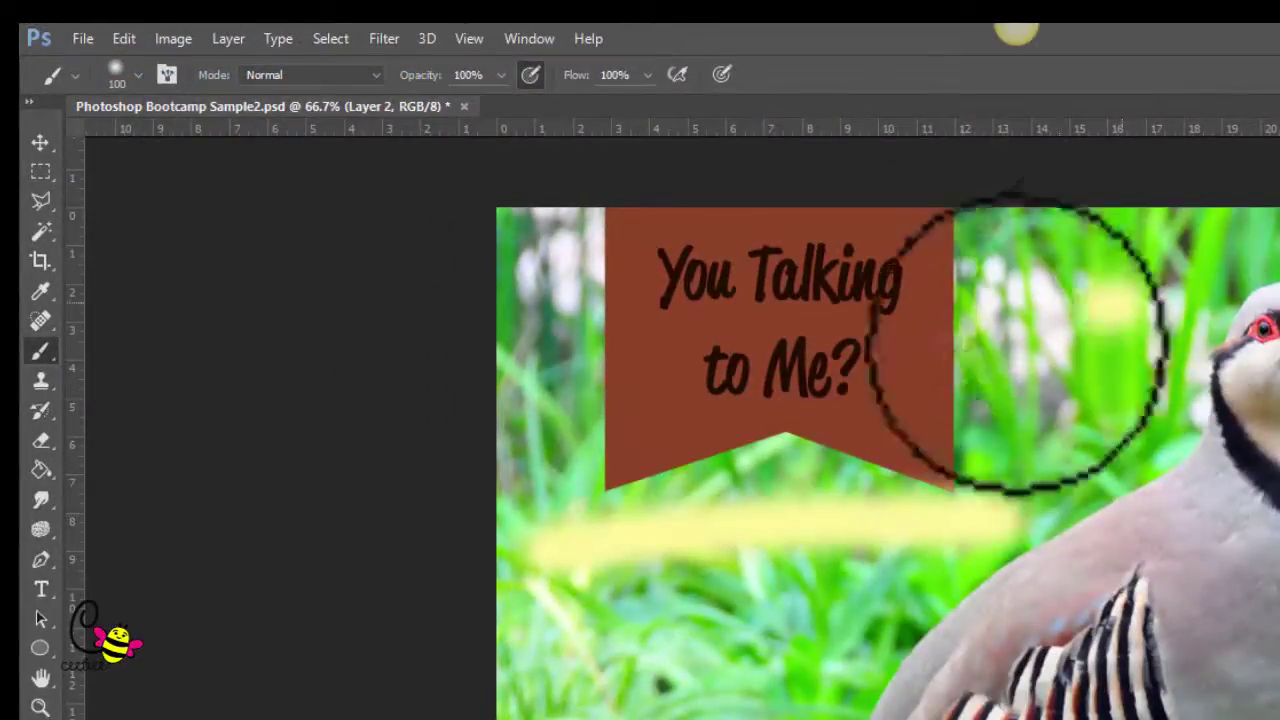
mouse_move(934, 386)
left_mouse_down()
mouse_move(1014, 371)
mouse_move(1130, 300)
left_mouse_up()
mouse_move(1080, 400)
left_mouse_down()
mouse_move(1157, 471)
mouse_move(1175, 545)
left_mouse_up()
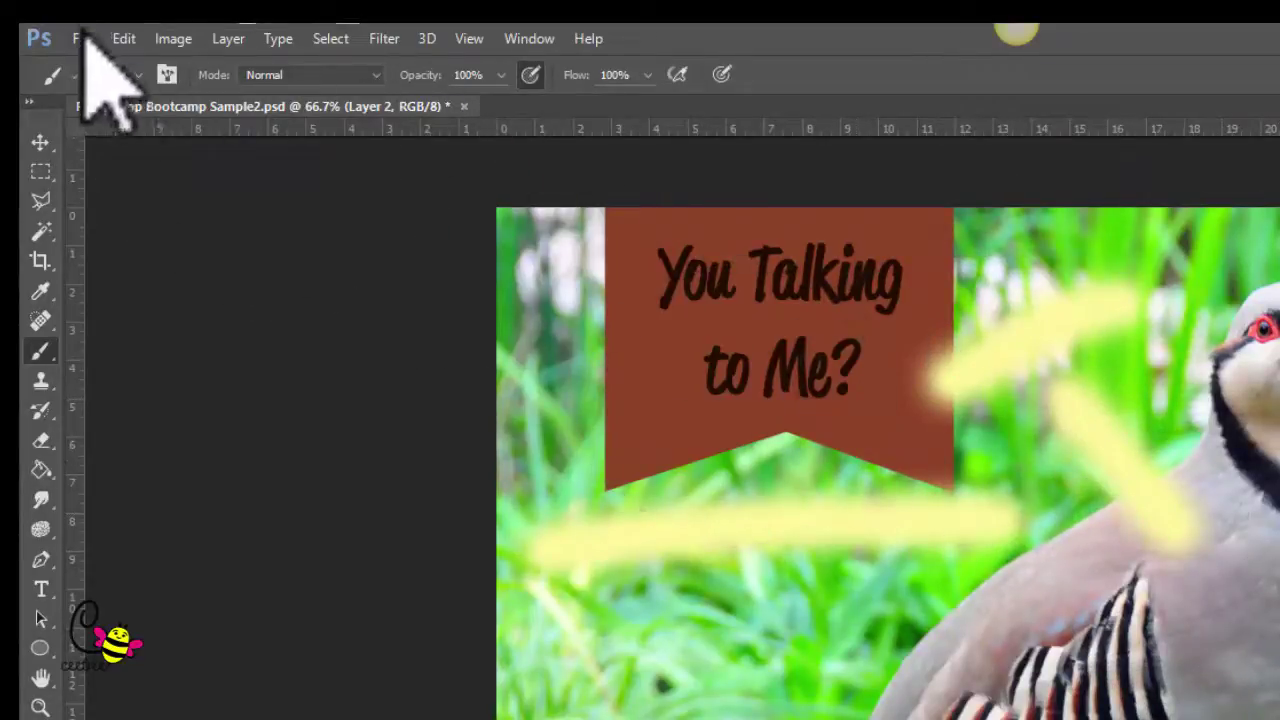
Undo and redo the last pale yellow brush stroke on Layer 2
left_click(124, 40)
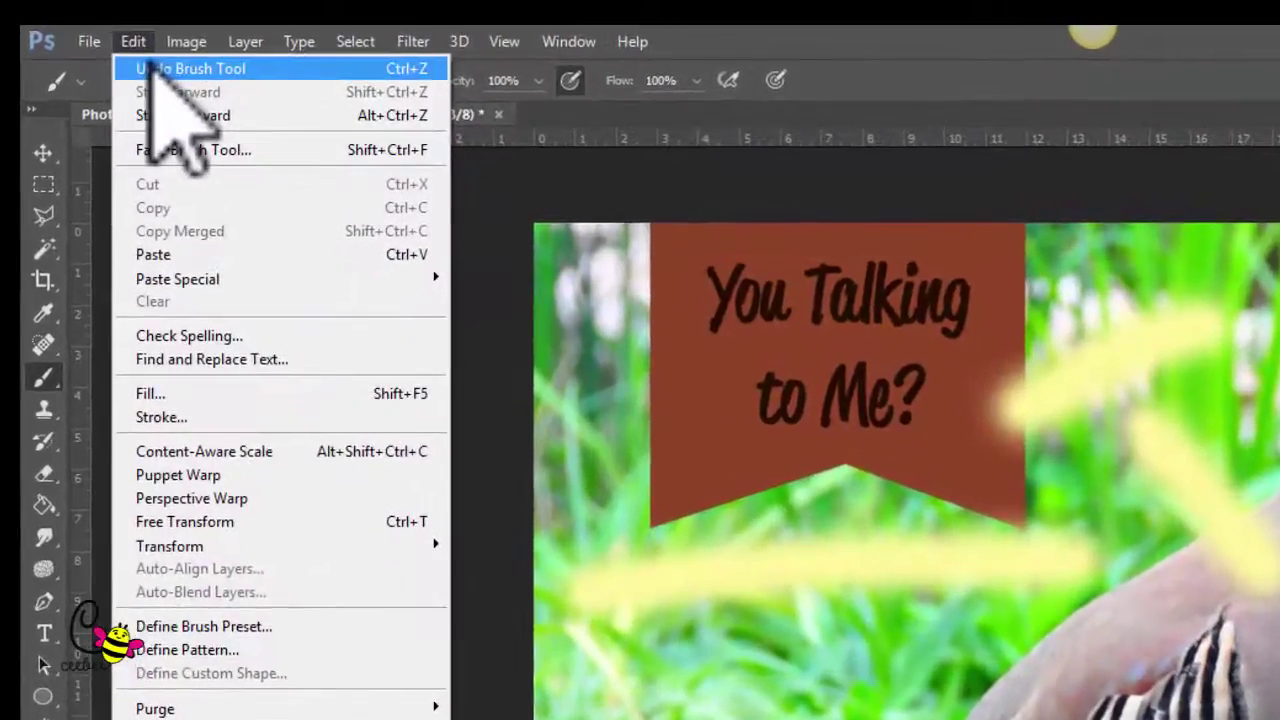
left_click(152, 68)
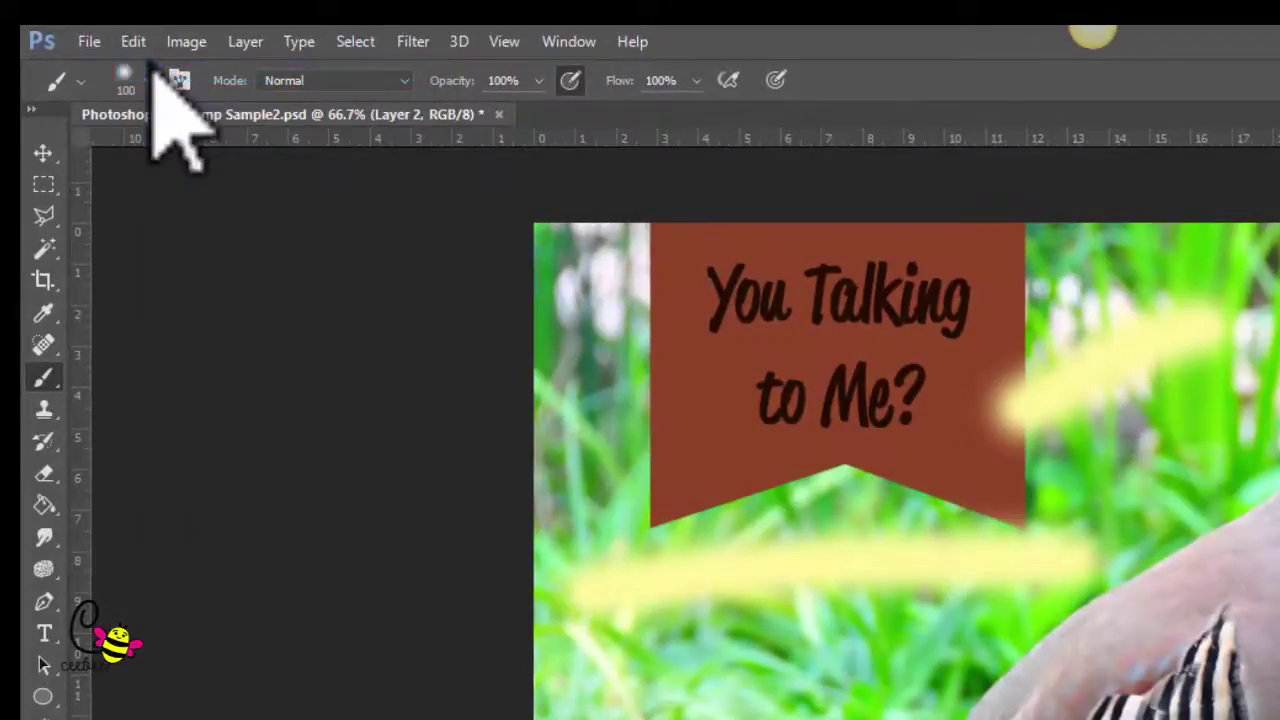
left_click(140, 42)
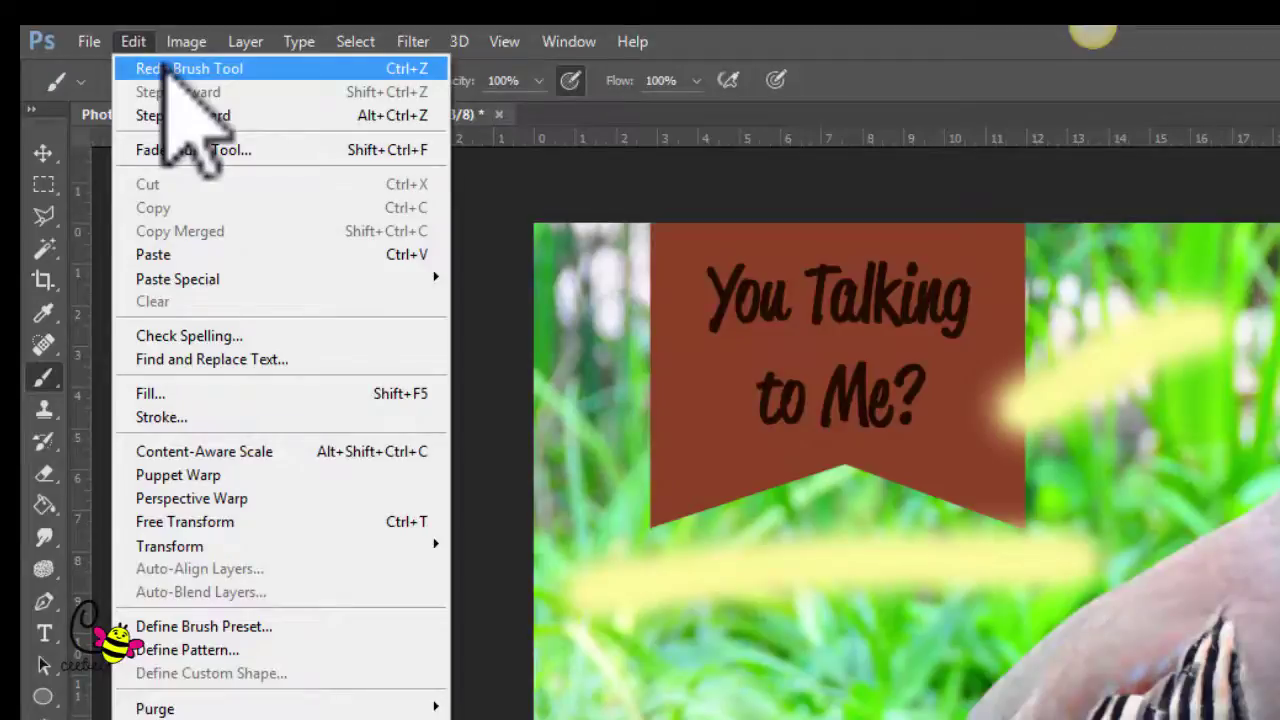
left_click(163, 68)
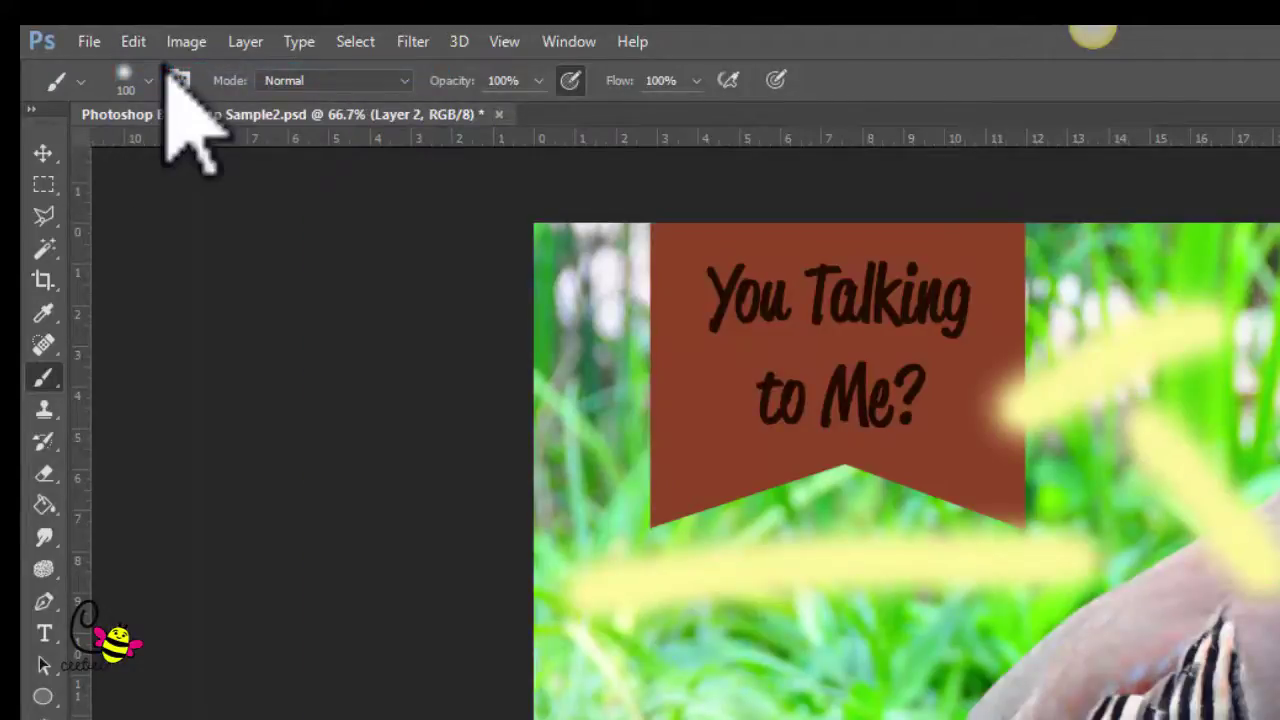
Undo the last brush stroke, step backward through the other two to clear them from Layer 2, and switch to the Move tool
left_click(136, 42)
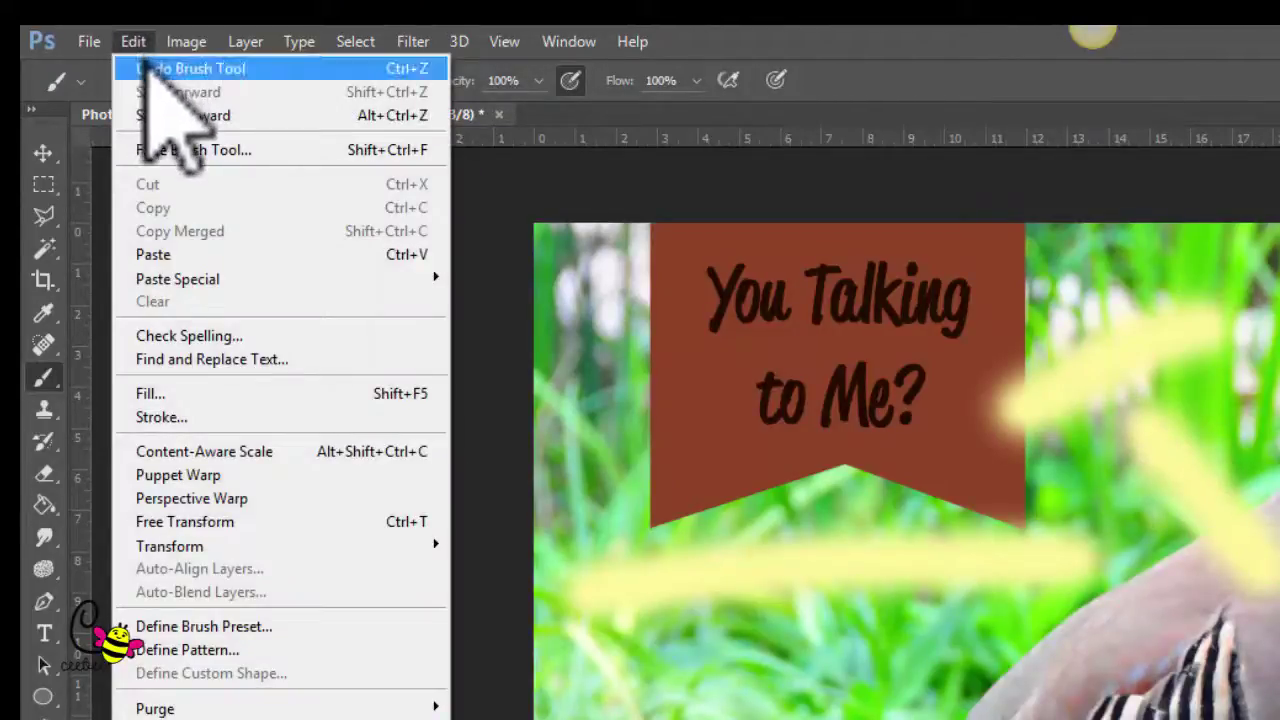
left_click(147, 67)
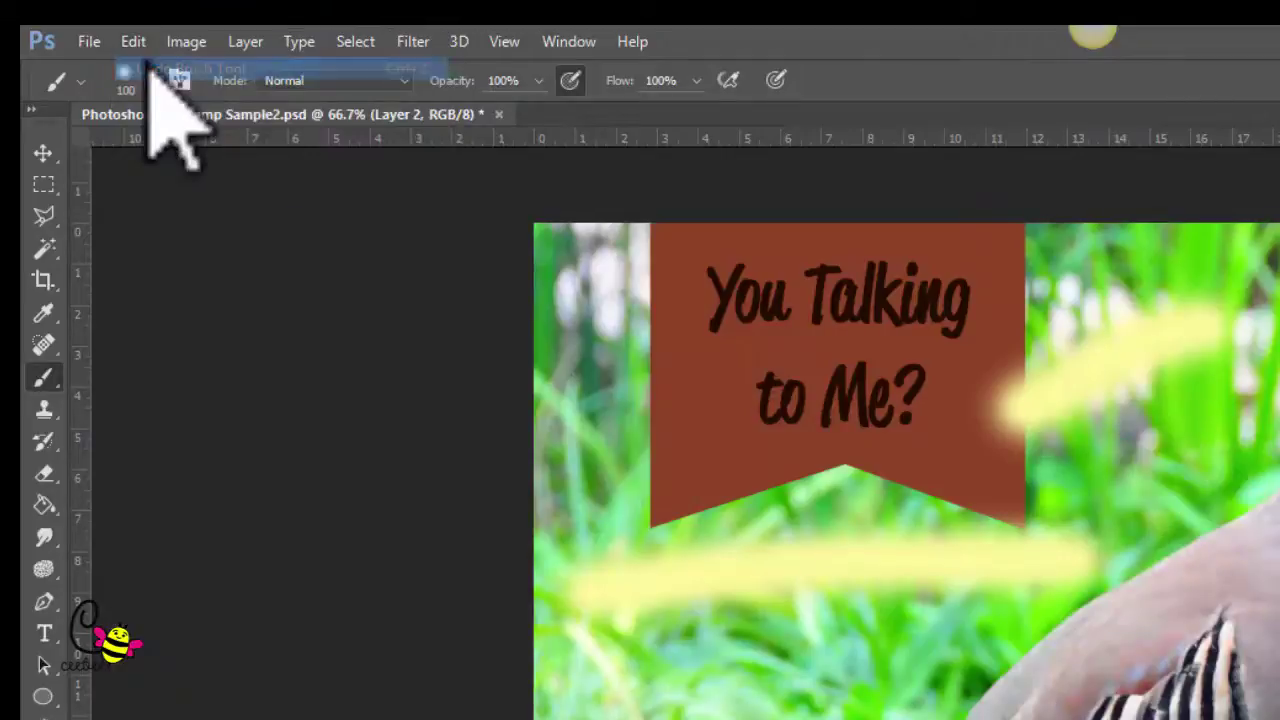
left_click(132, 43)
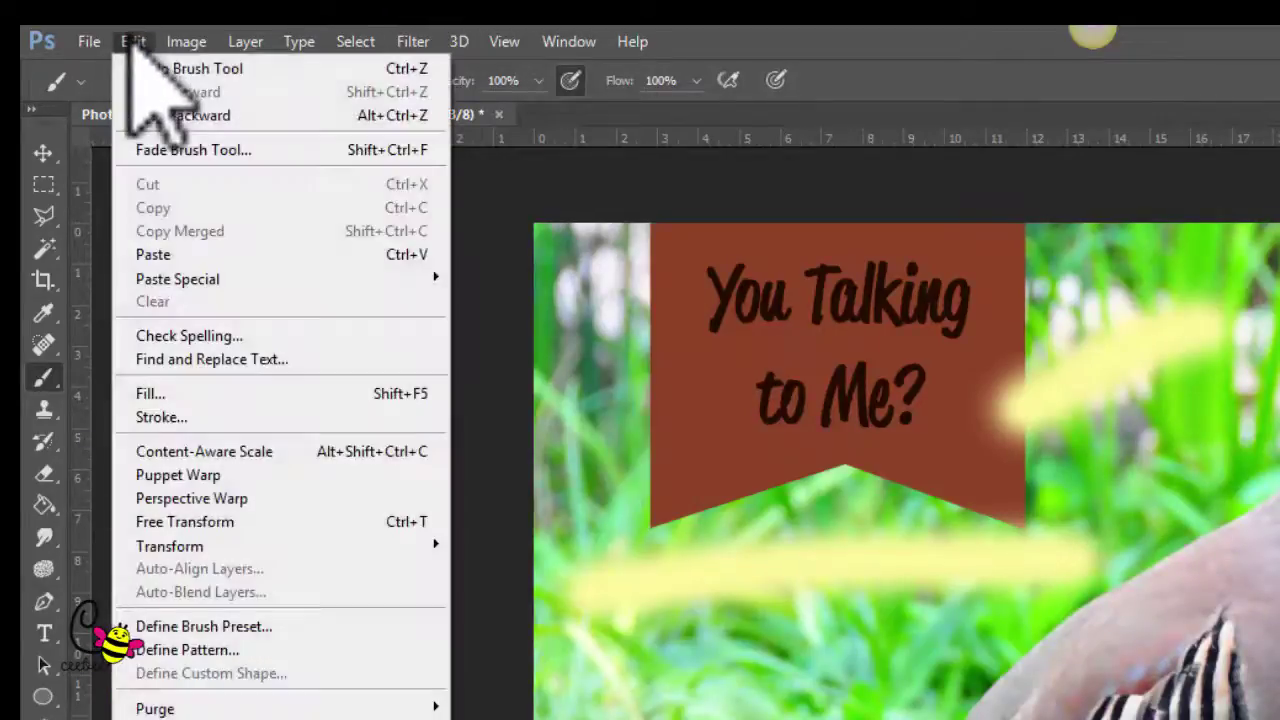
left_click(152, 115)
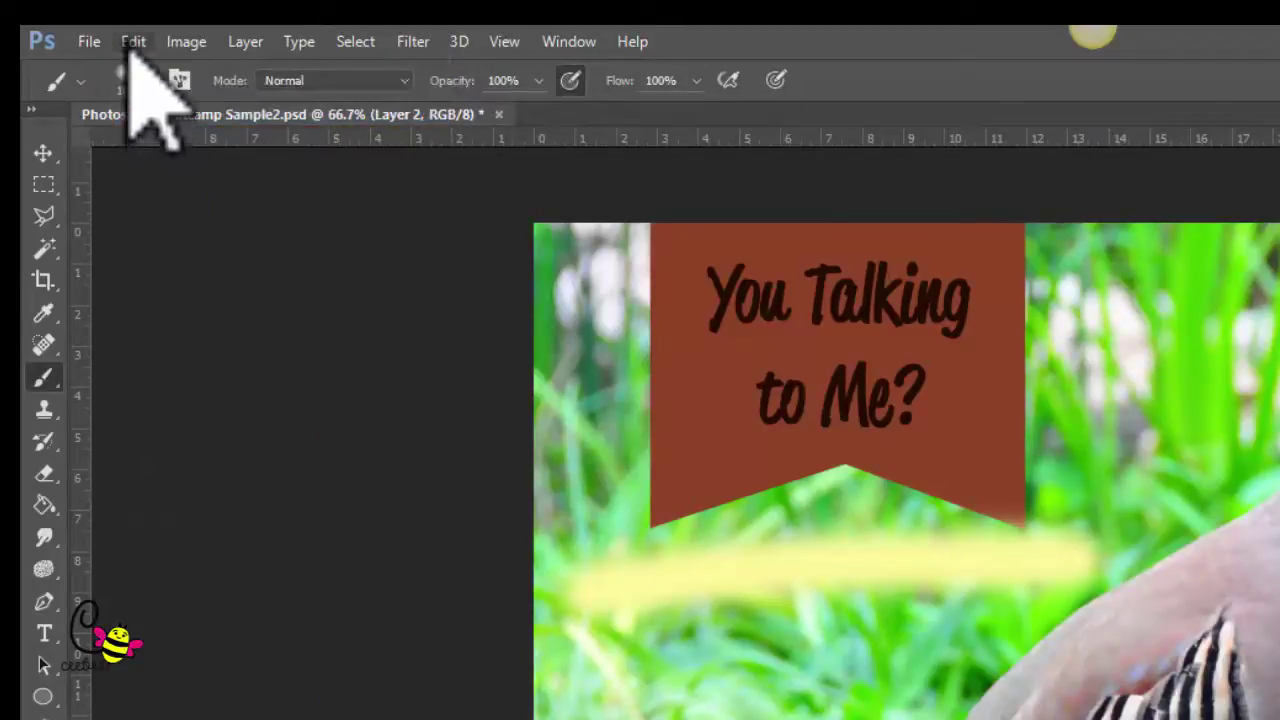
left_click(131, 42)
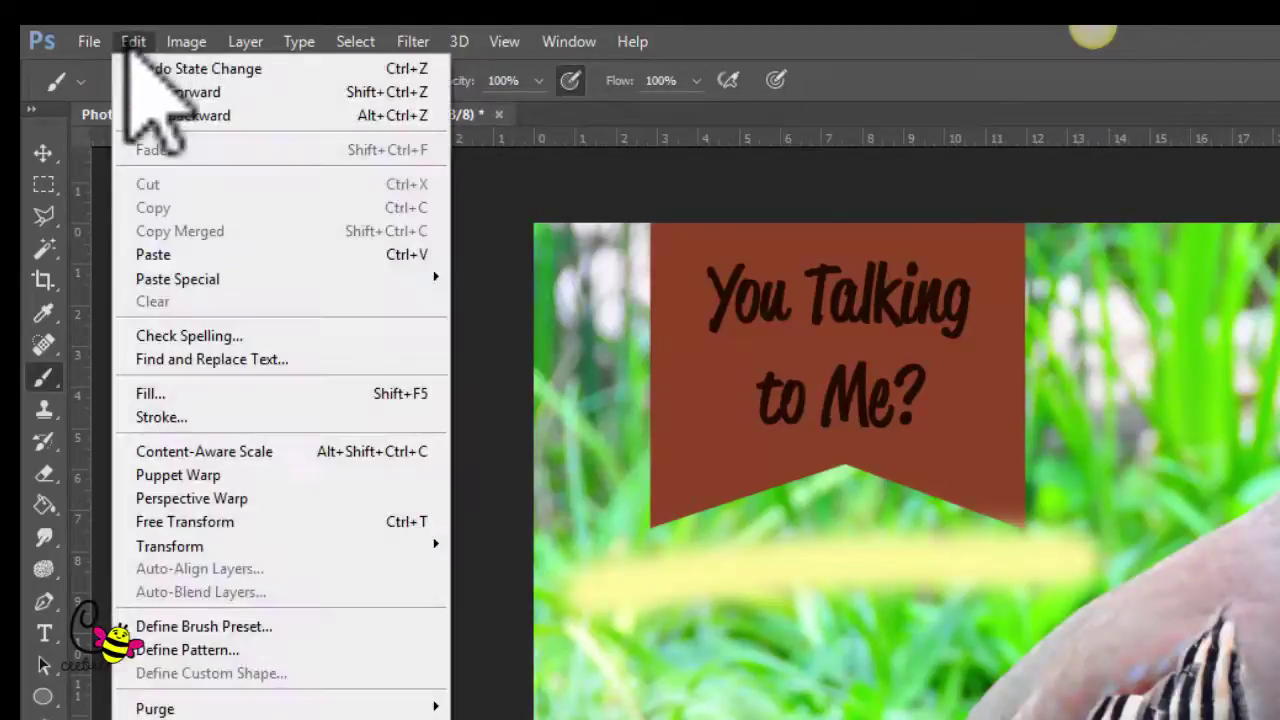
left_click(148, 116)
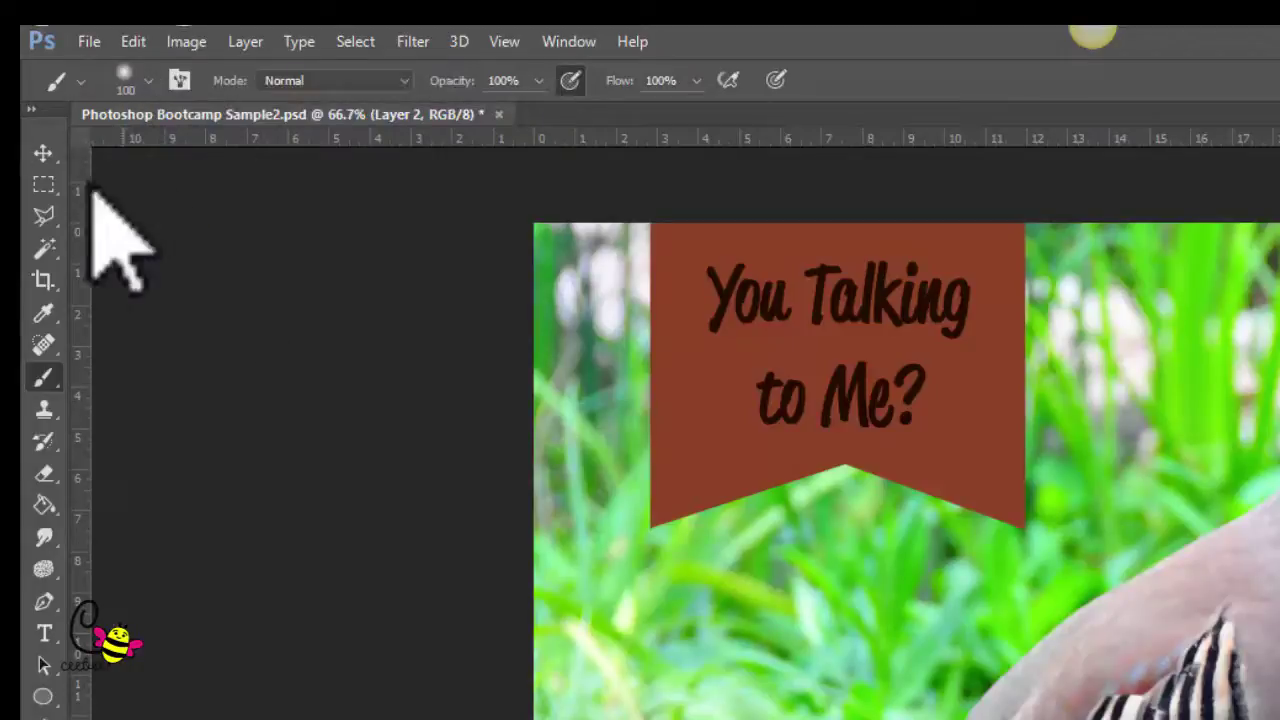
left_click(42, 153)
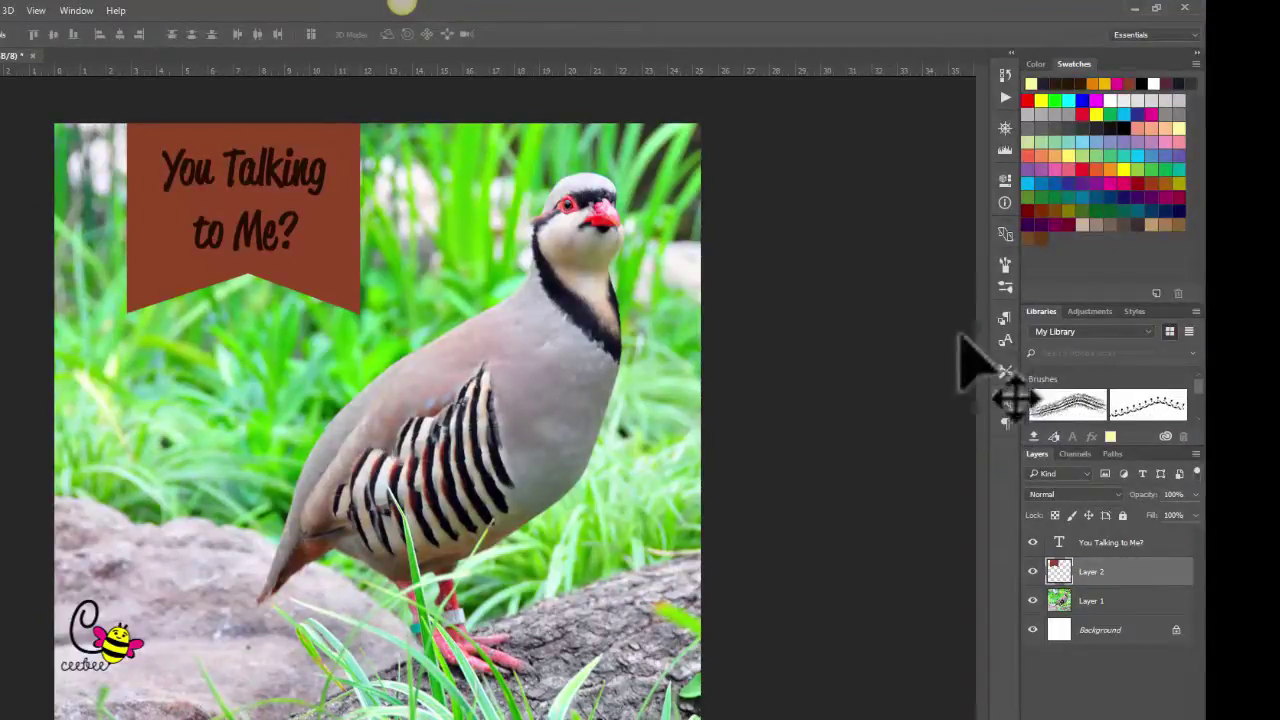
Float the Swatches panel and dock it between the Libraries and Layers panels, keeping the panel dock attached to the workspace edge
left_click_drag(1163, 68, 946, 151)
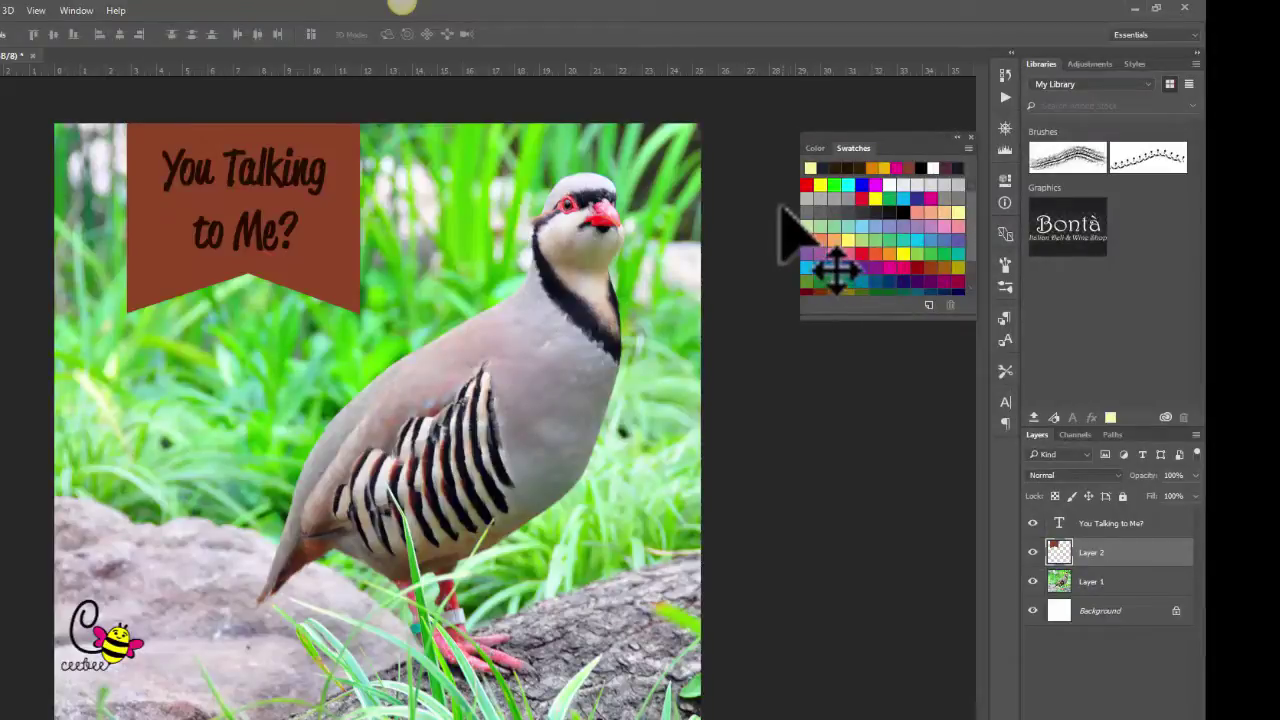
left_click_drag(886, 152, 1086, 429)
key("shift+Tab")
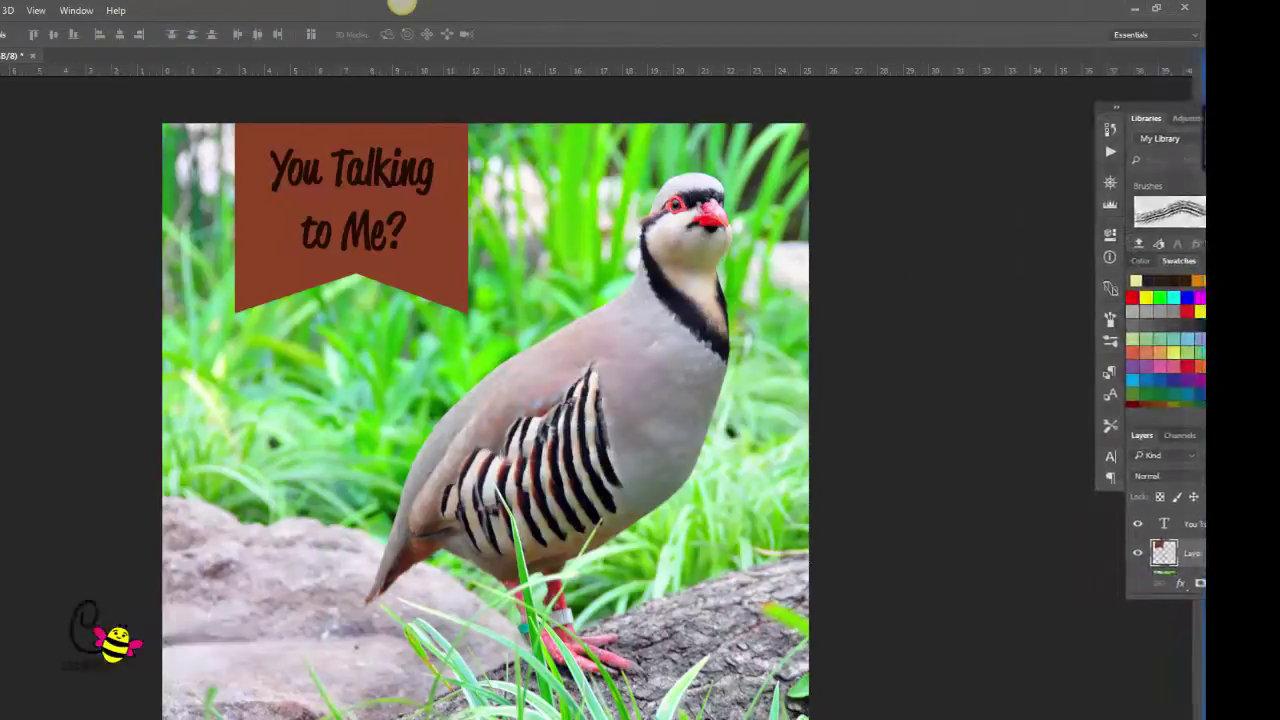
key("shift+Tab")
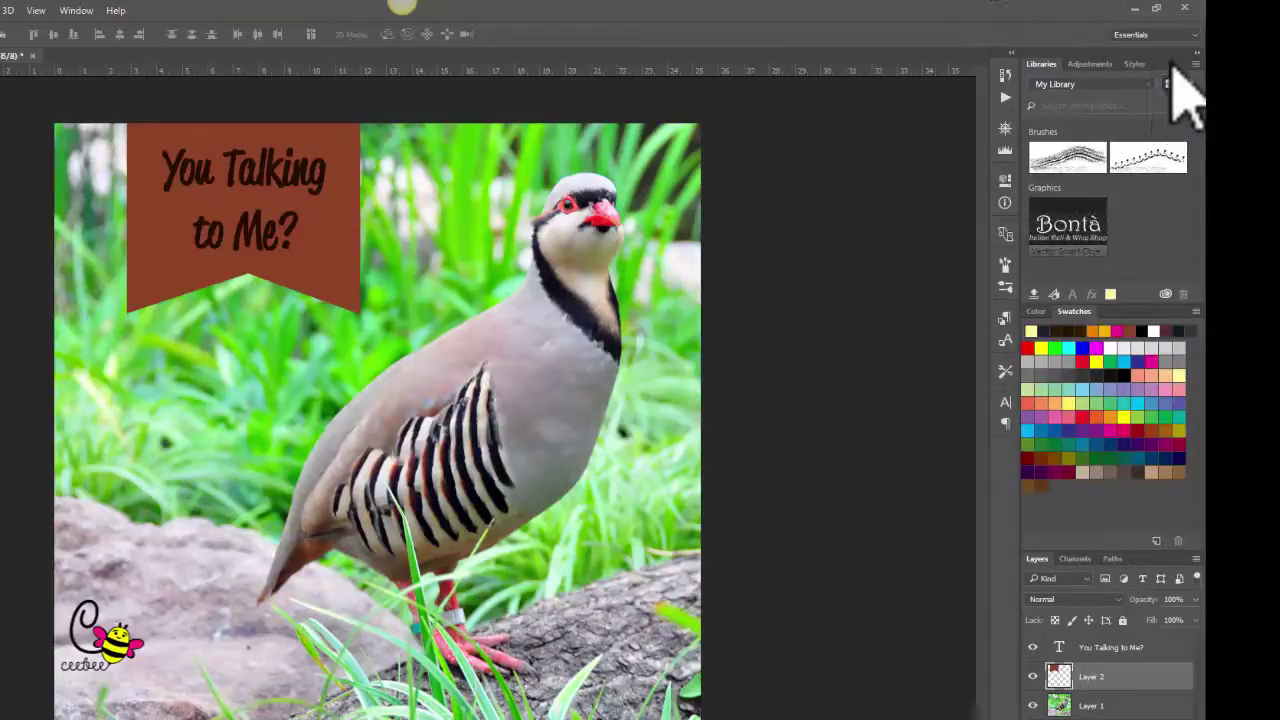
Rearrange the Layers and Swatches panels in side-by-side columns, and dock Swatches above Layers in a single column
left_click_drag(1171, 63, 1022, 313)
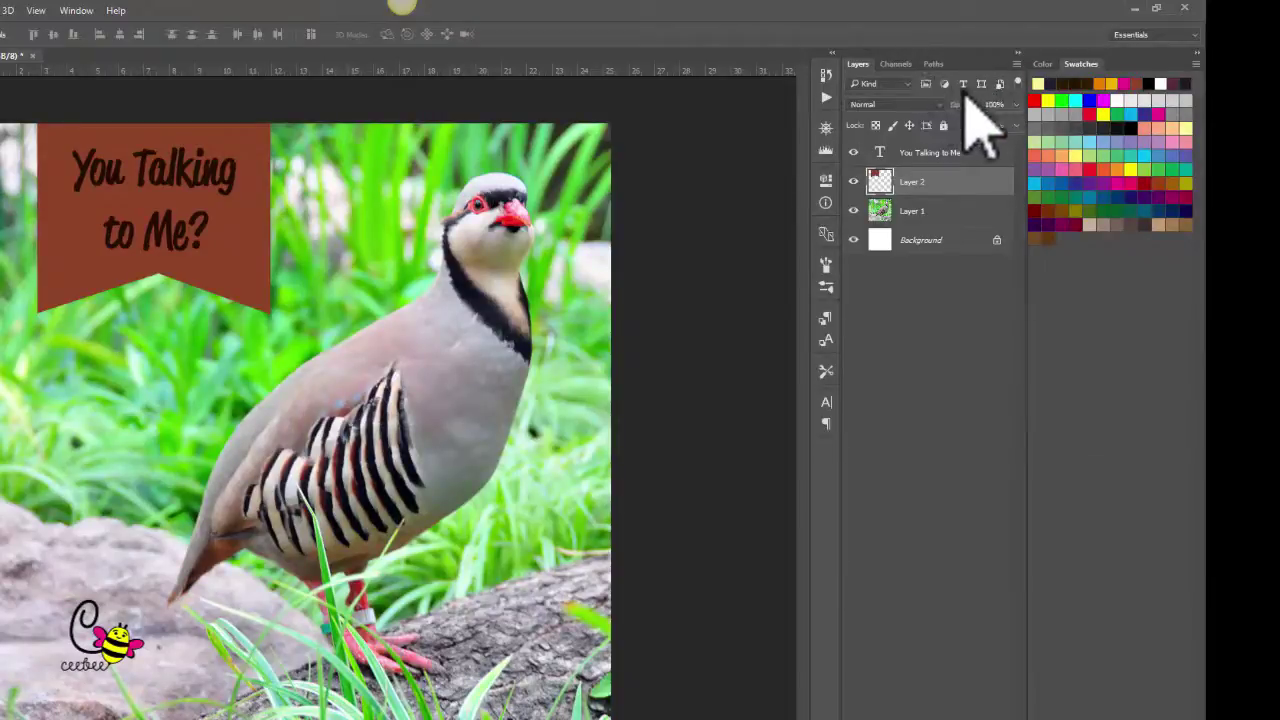
left_click_drag(983, 72, 1203, 330)
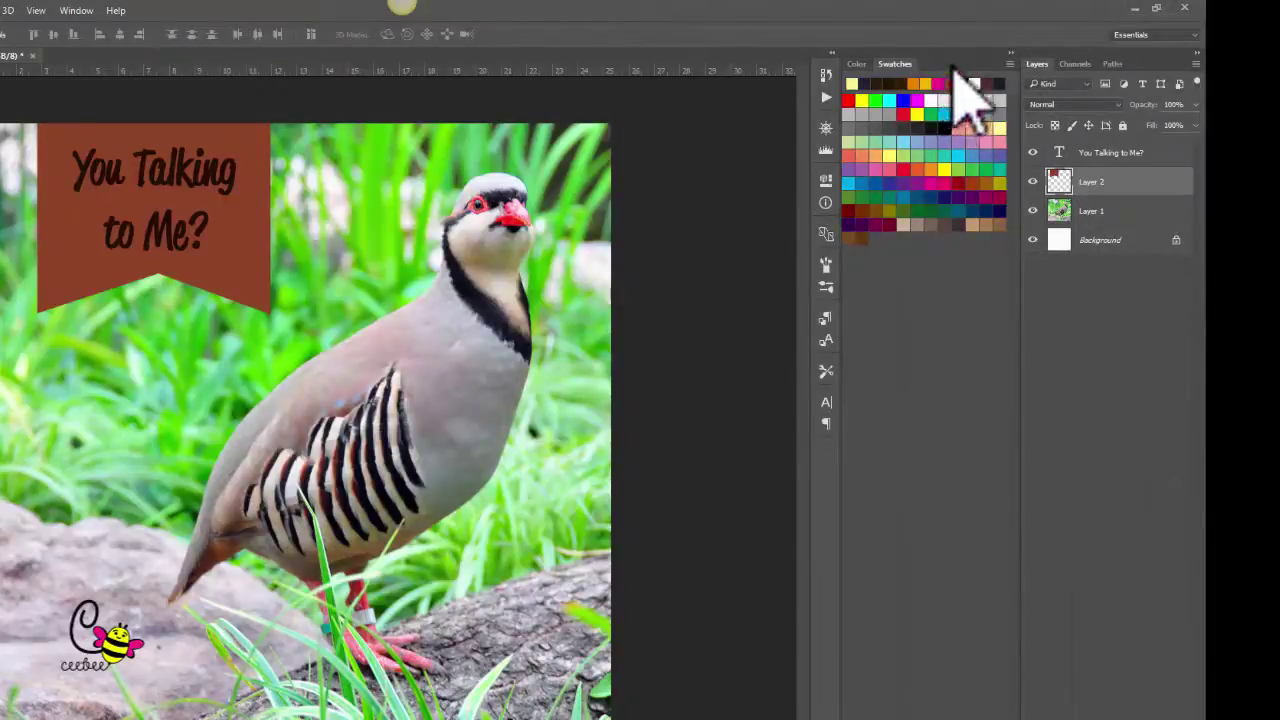
left_click_drag(955, 72, 1163, 62)
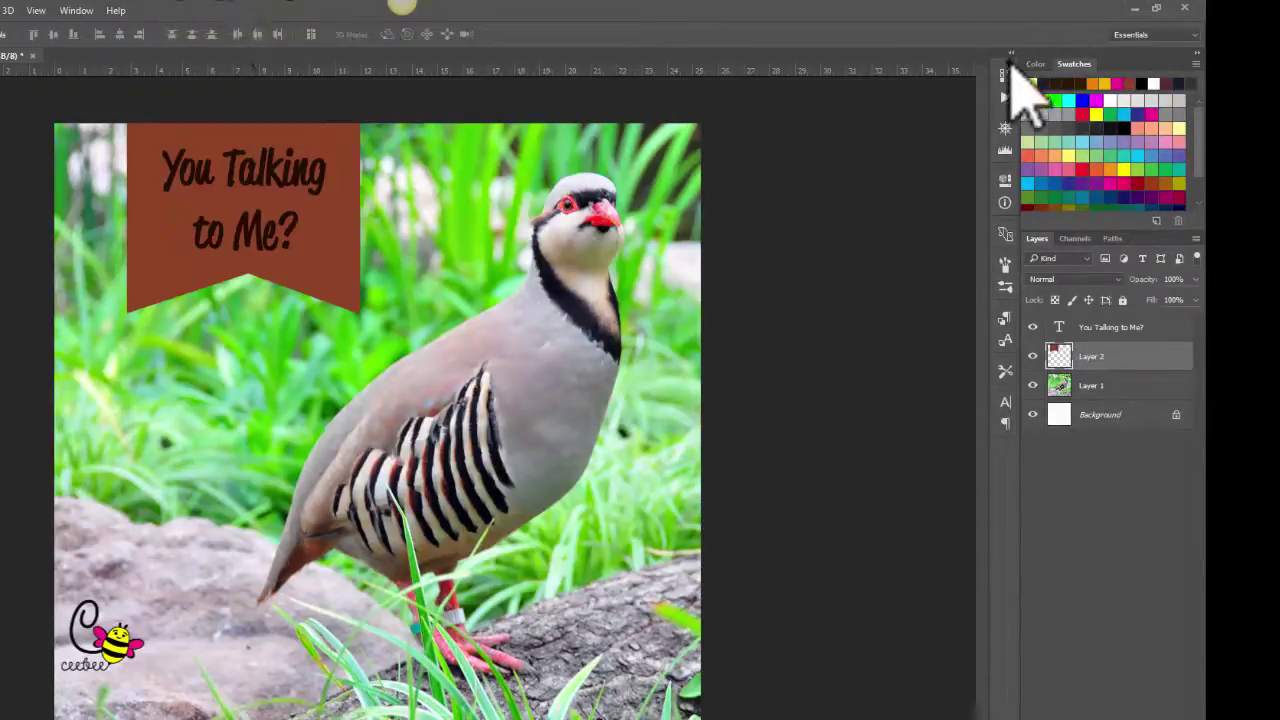
Detach and redock the collapsed History and Actions group, and move the collapsed Brush panel group directly below the Info panel
left_click_drag(1008, 68, 886, 133)
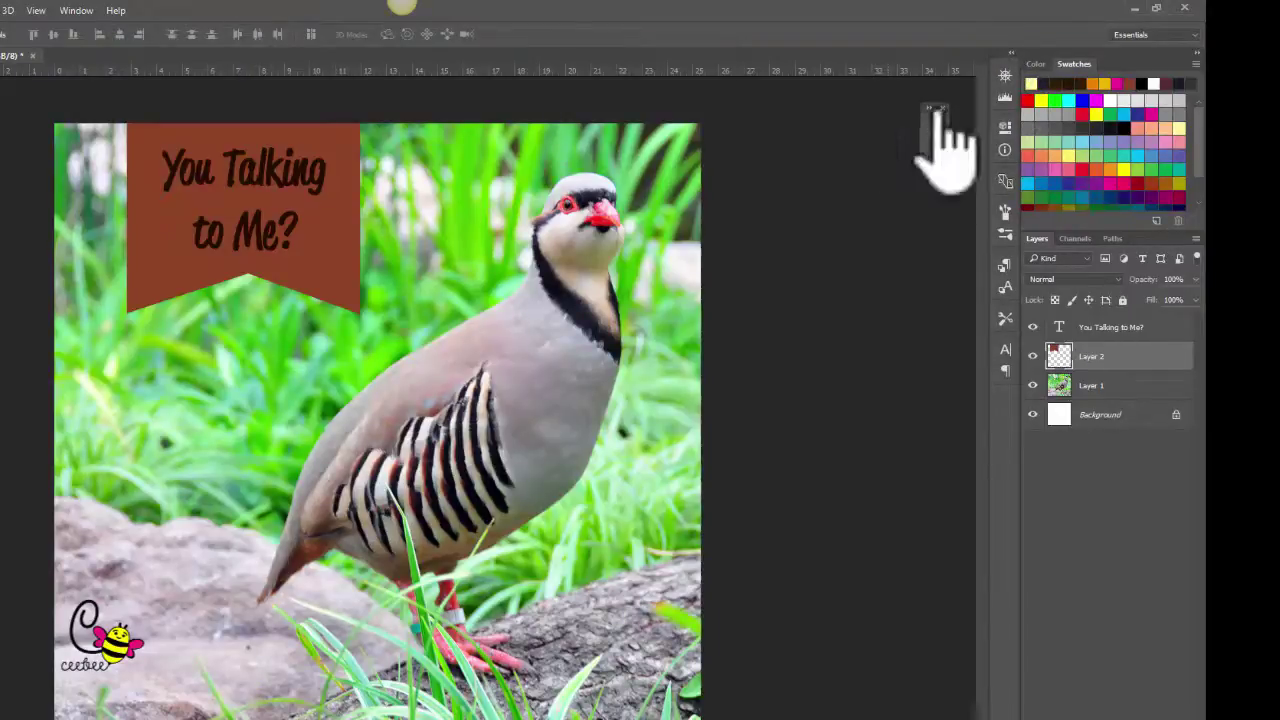
left_click_drag(937, 120, 1014, 78)
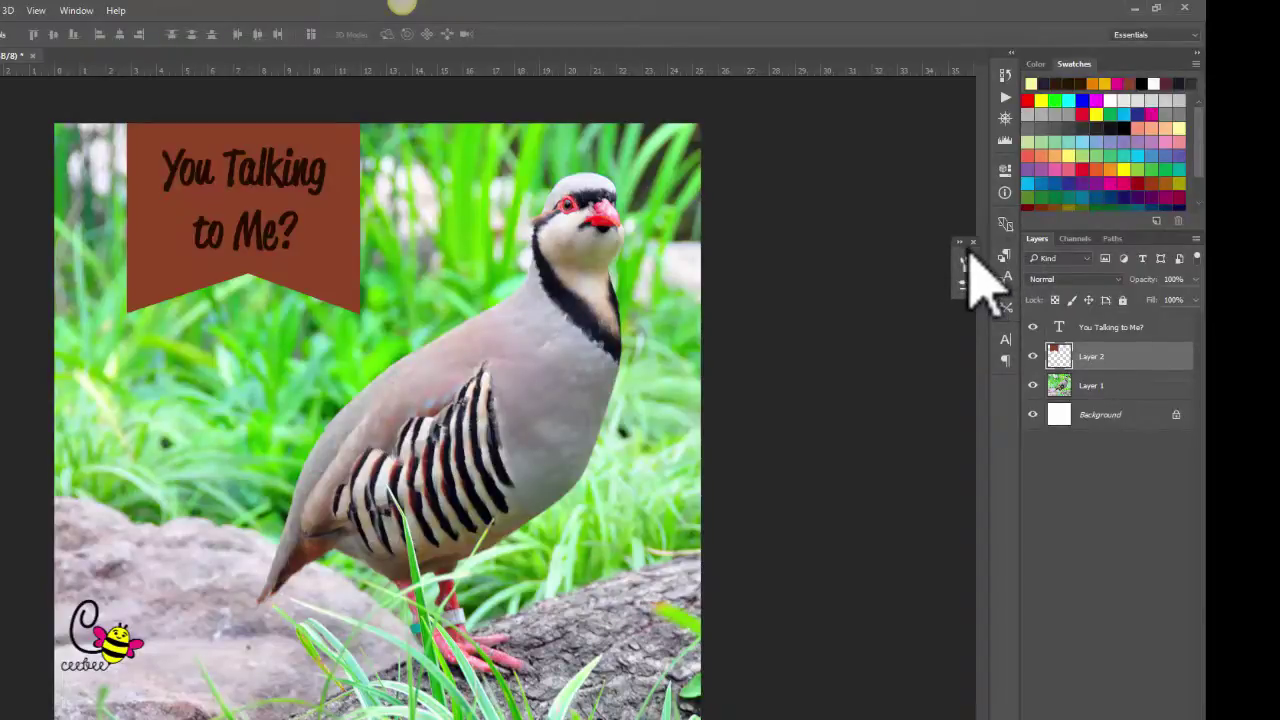
left_click_drag(968, 248, 1008, 388)
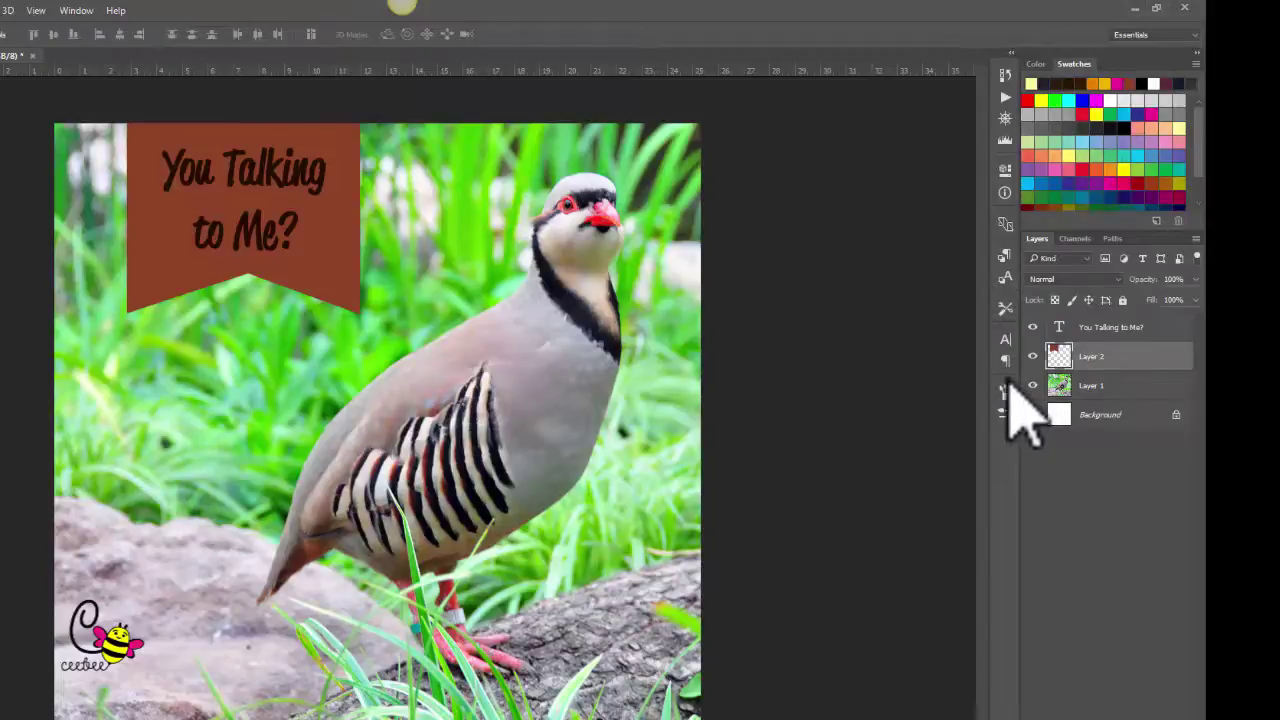
left_click_drag(1006, 382, 1006, 216)
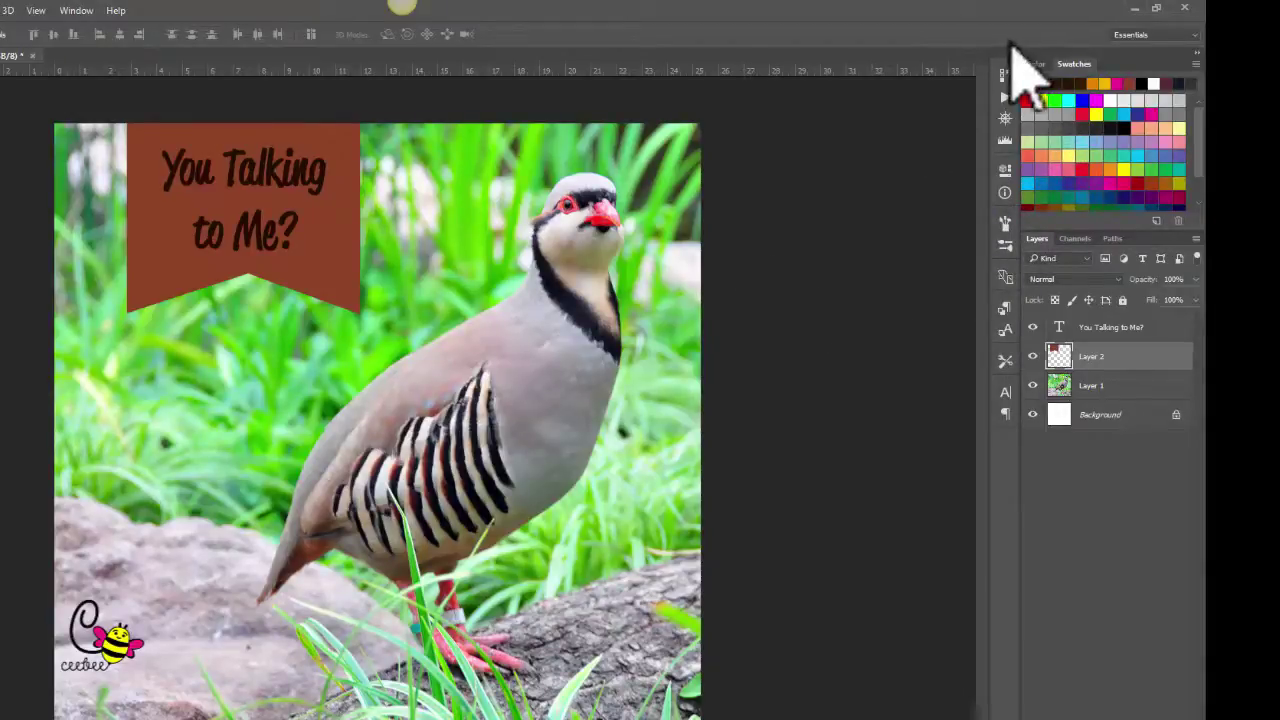
Detach the whole panel dock and dock it back along the edge of the workspace
mouse_move(1002, 57)
left_mouse_down()
mouse_move(987, 79)
mouse_move(1007, 61)
left_mouse_up()
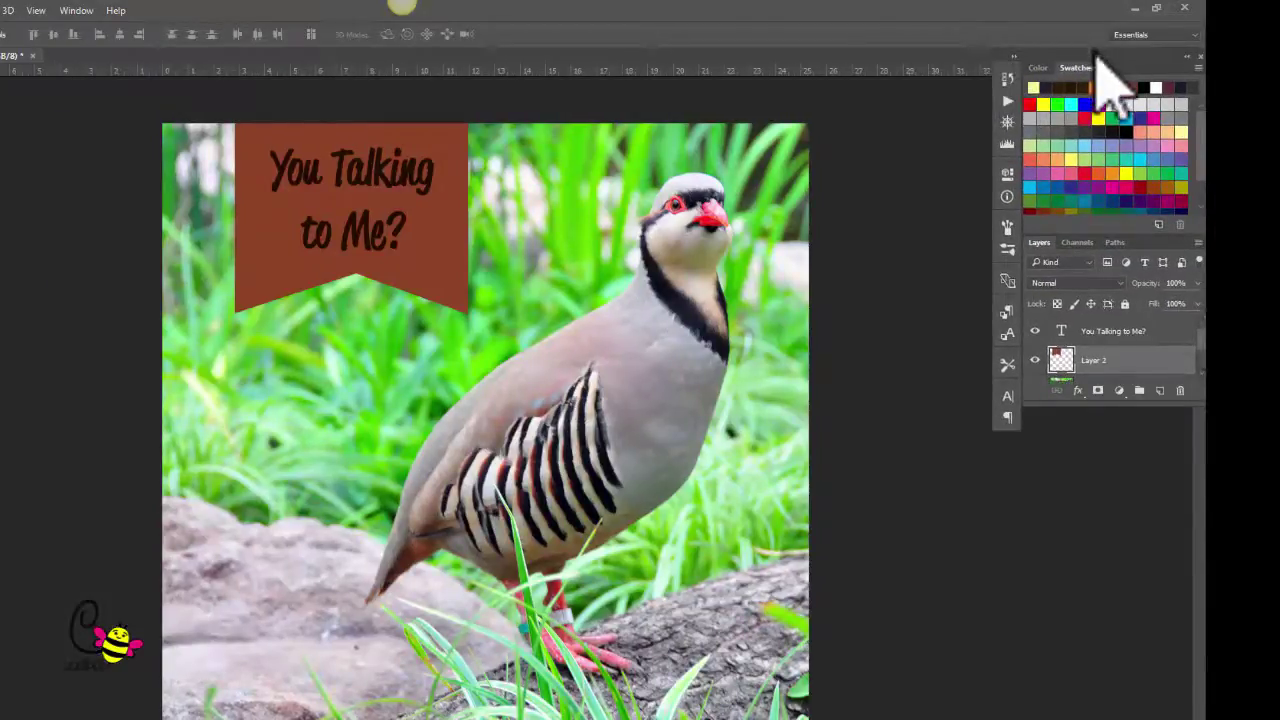
left_click_drag(1097, 58, 1200, 173)
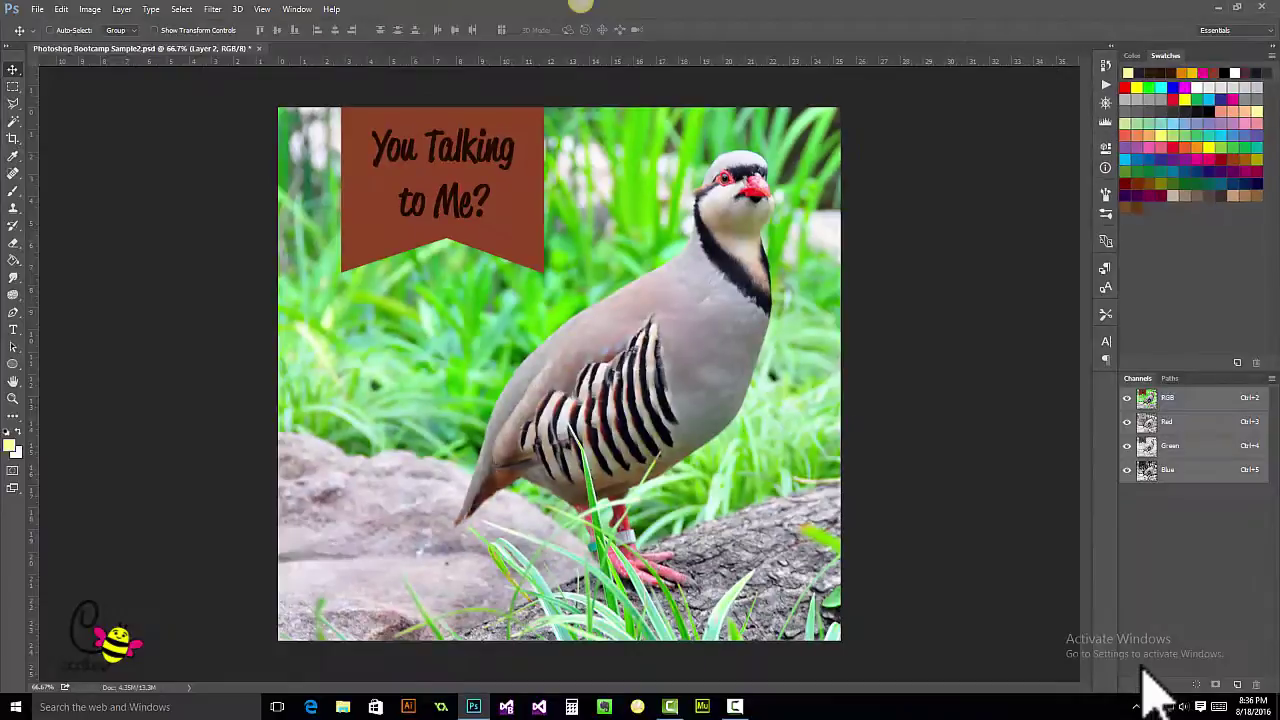
Show the closed Layers panel again and open the list of available panels
left_click(292, 10)
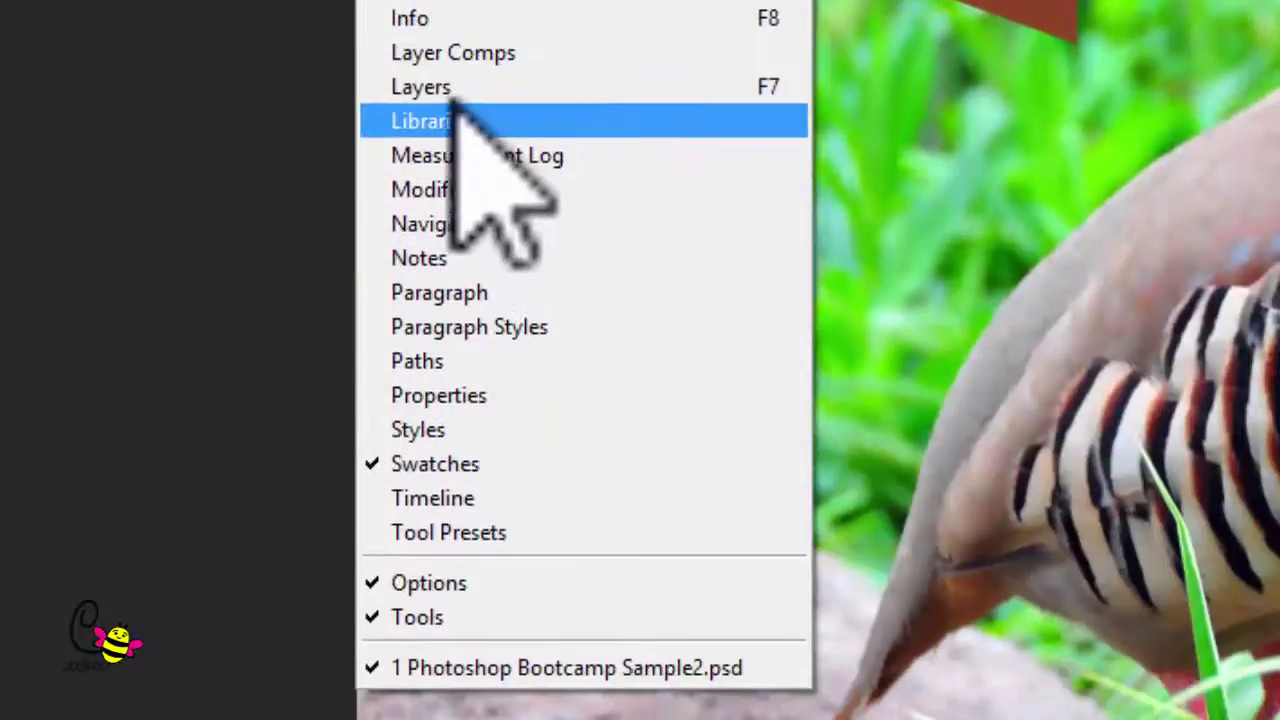
left_click(446, 96)
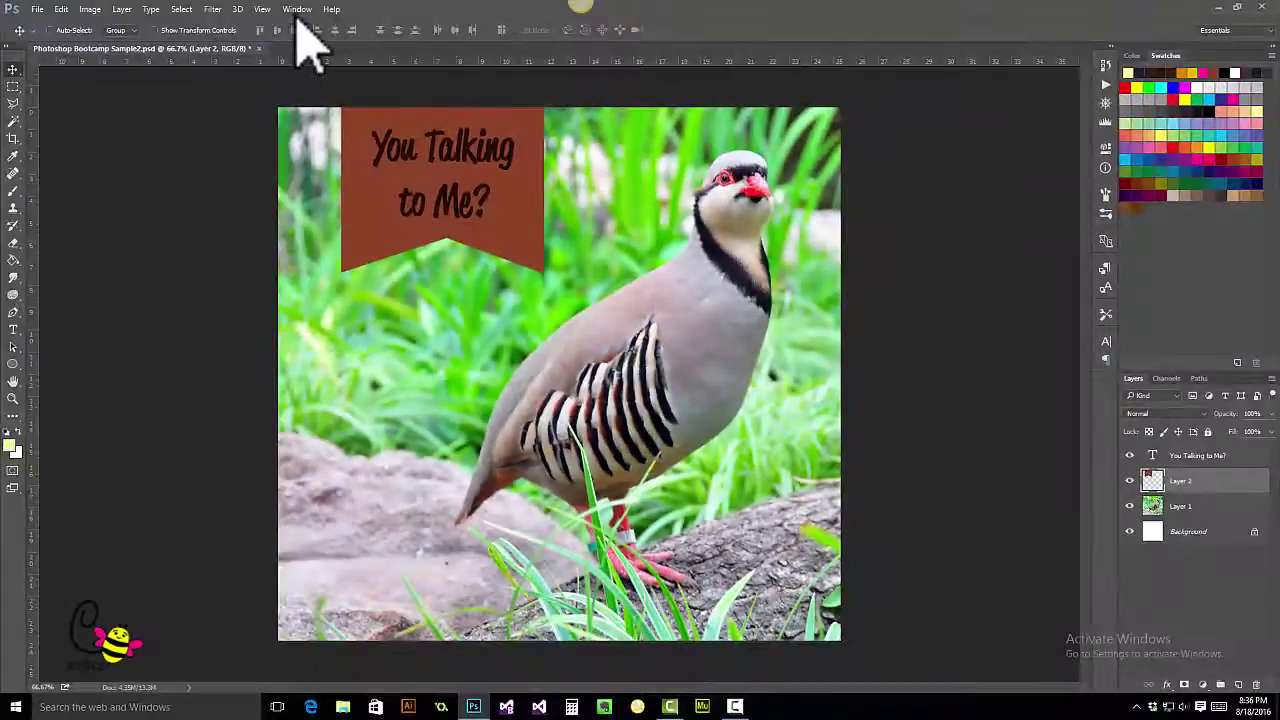
left_click(300, 12)
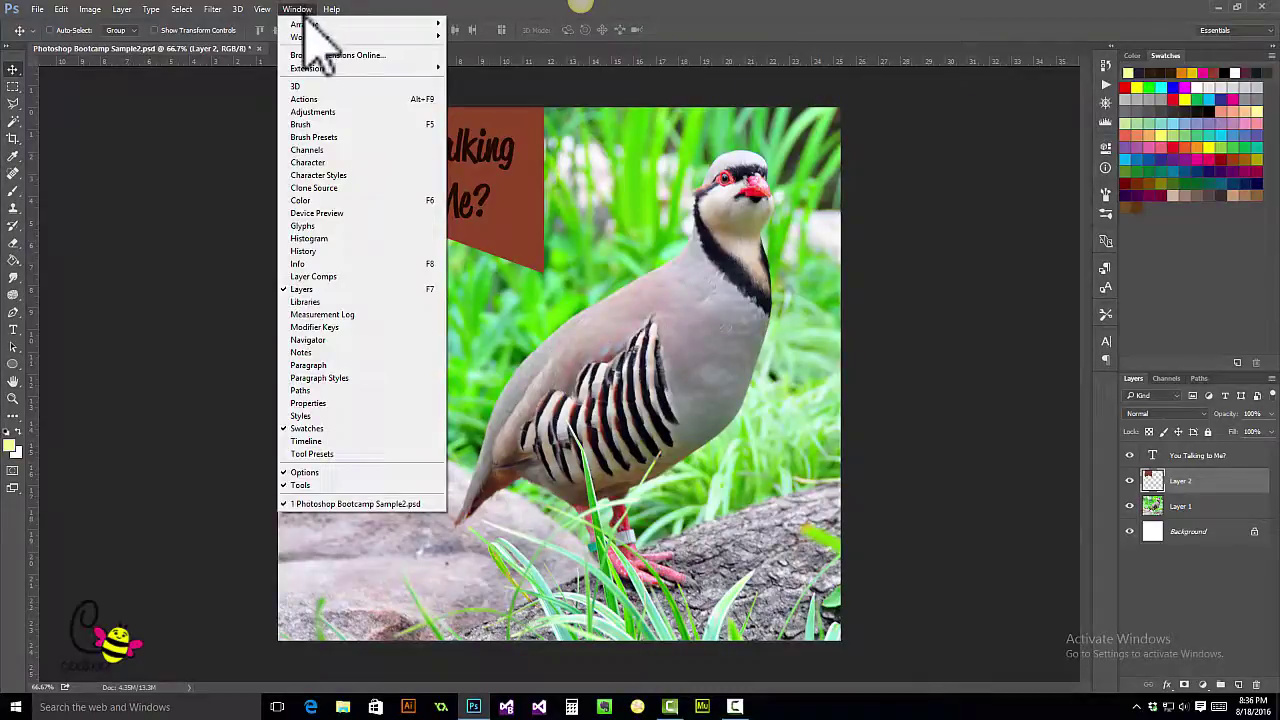
mouse_move(308, 24)
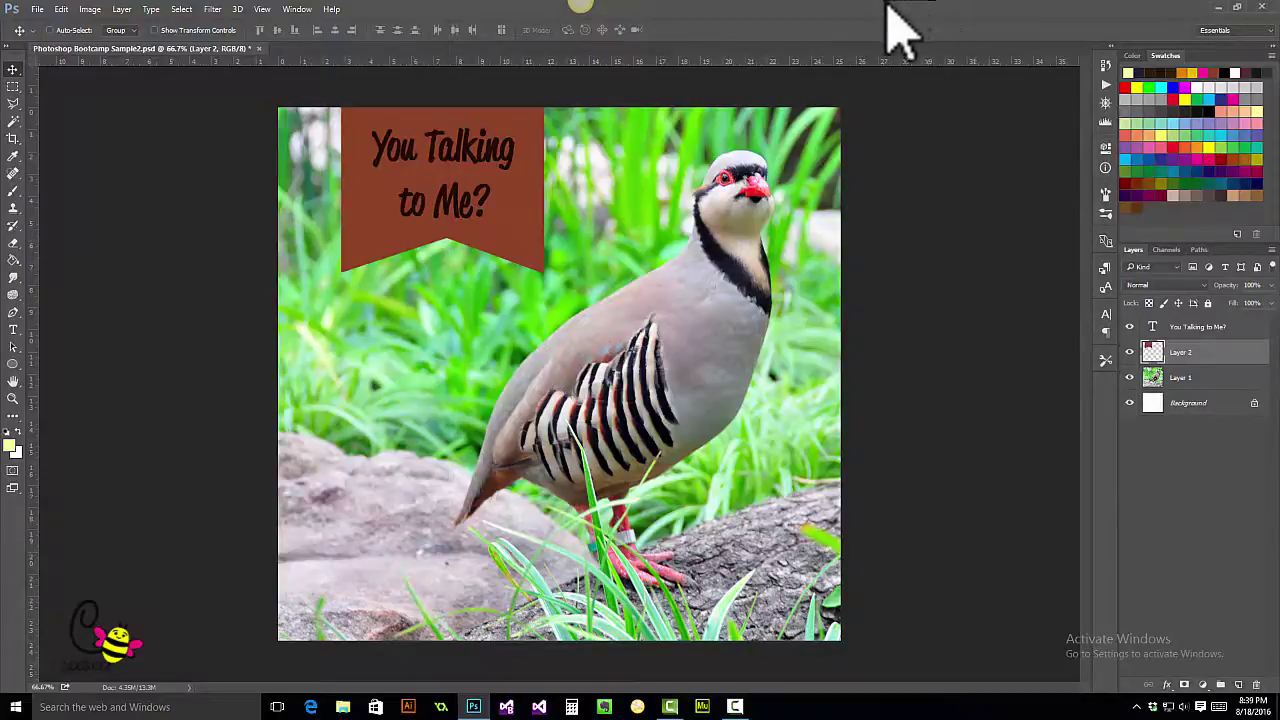
Start a Save As of the PSD in the Photoshop Bootcamp folder and begin editing its file name
left_click(37, 12)
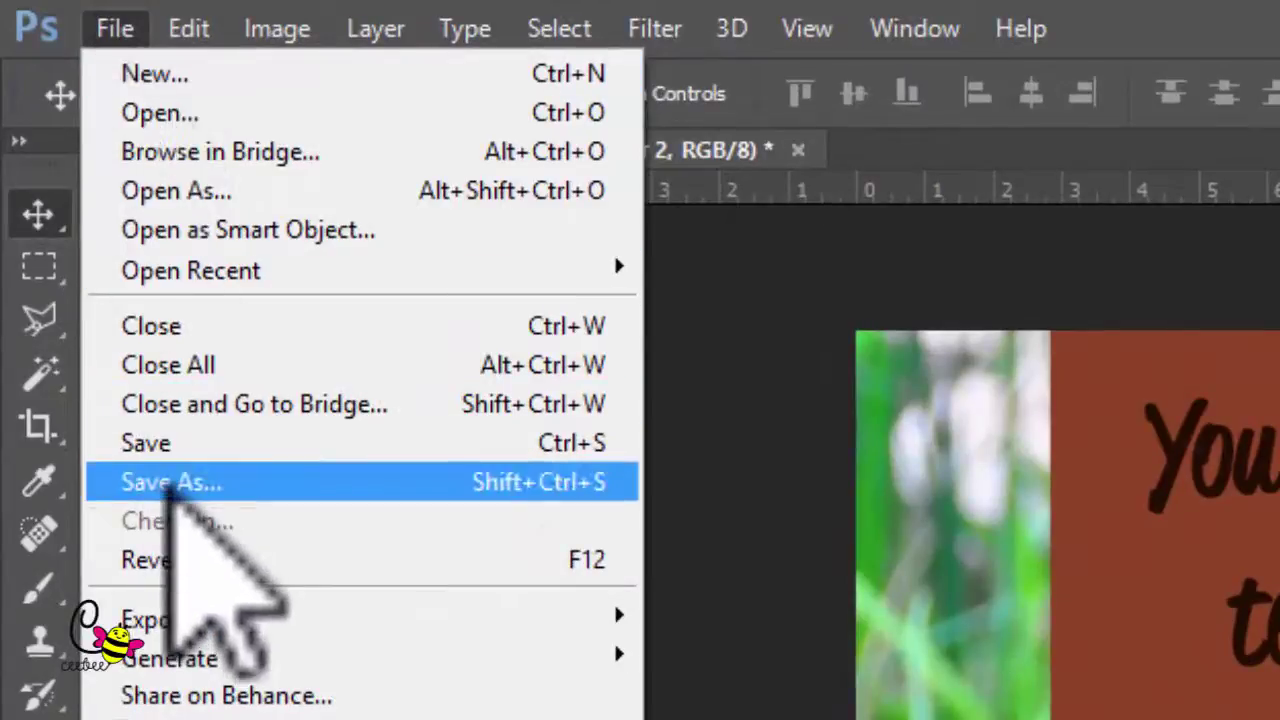
left_click(180, 482)
left_click(390, 480)
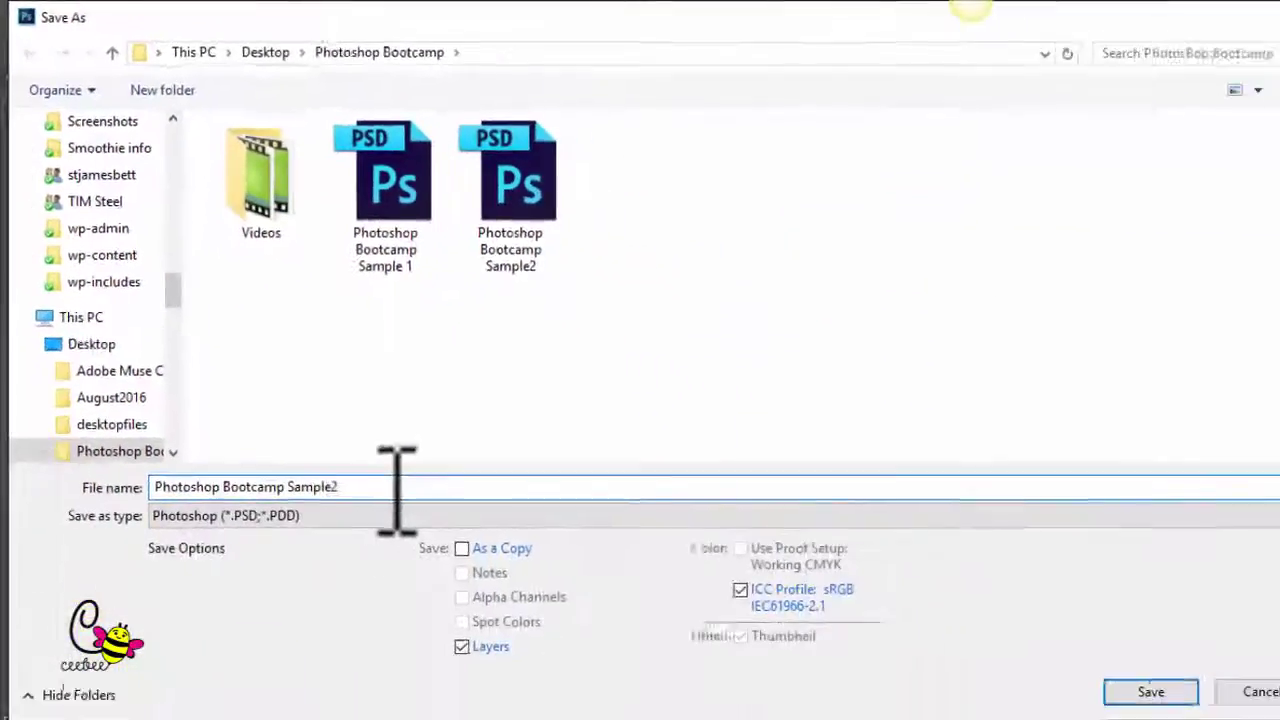